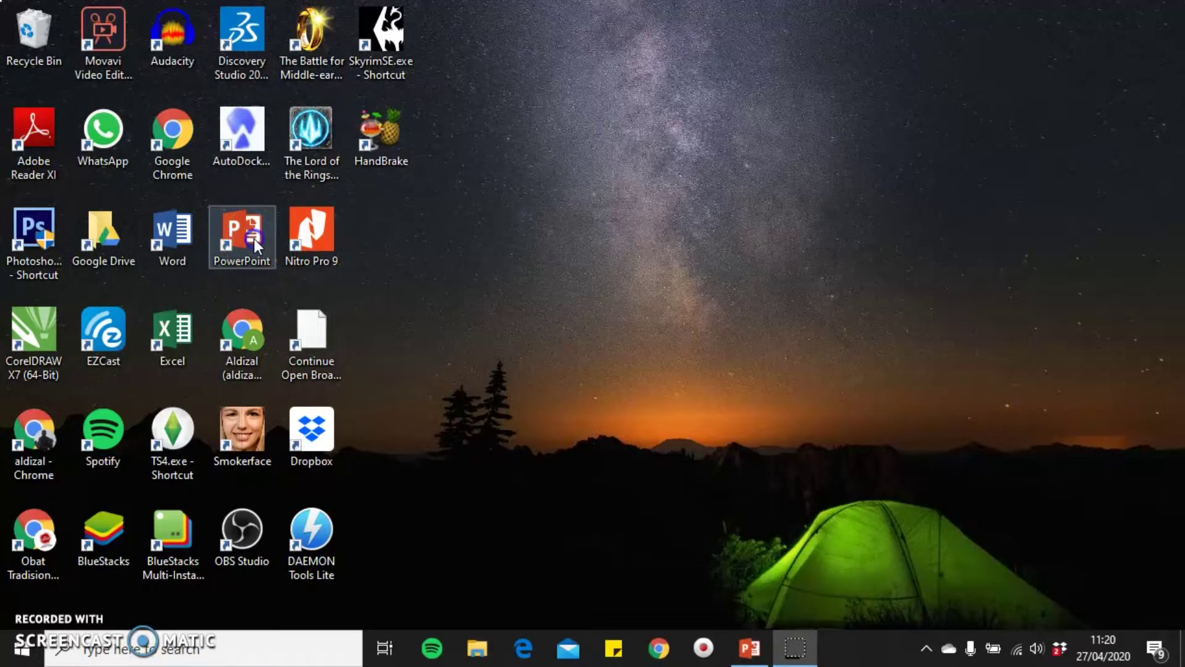
- Launch Microsoft PowerPoint from its desktop shortcut
left_click(253, 239)
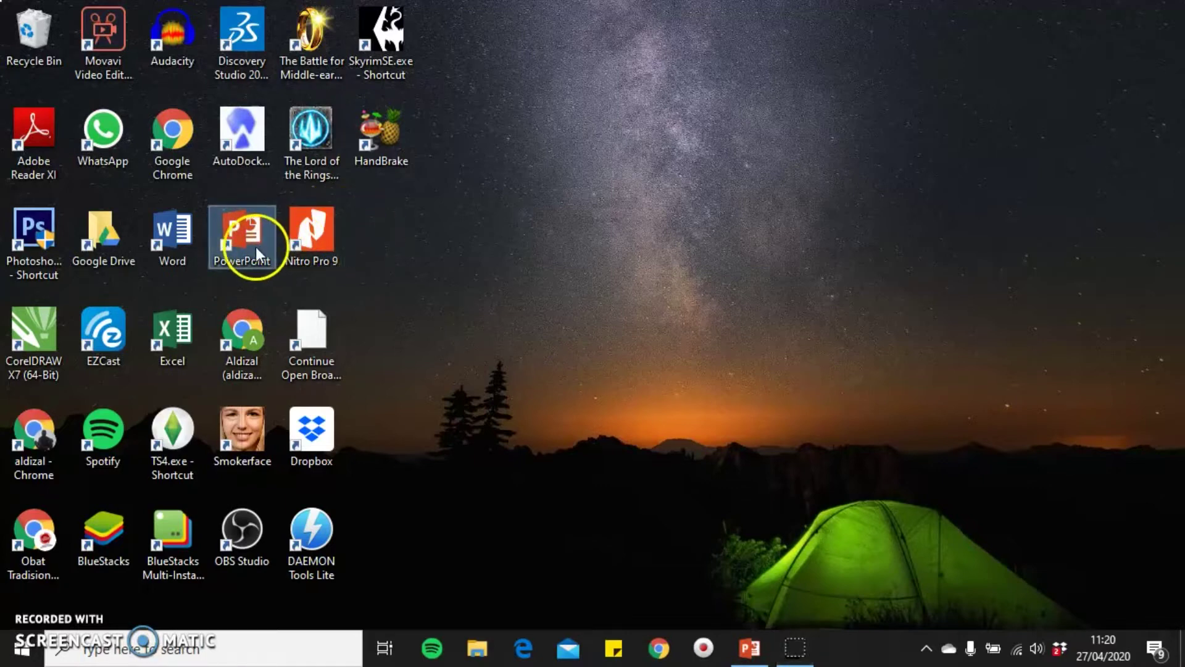
double_click(252, 244)
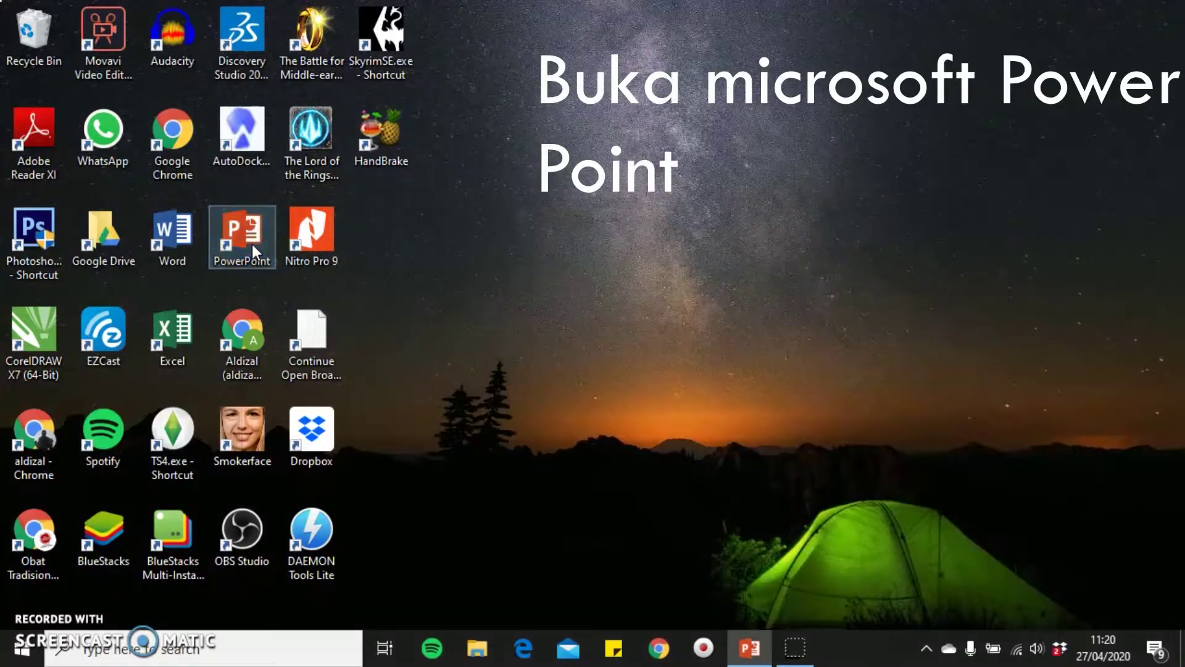
- Create a new Blank Presentation (Presentation2) from the PowerPoint start screen
left_click(585, 305)
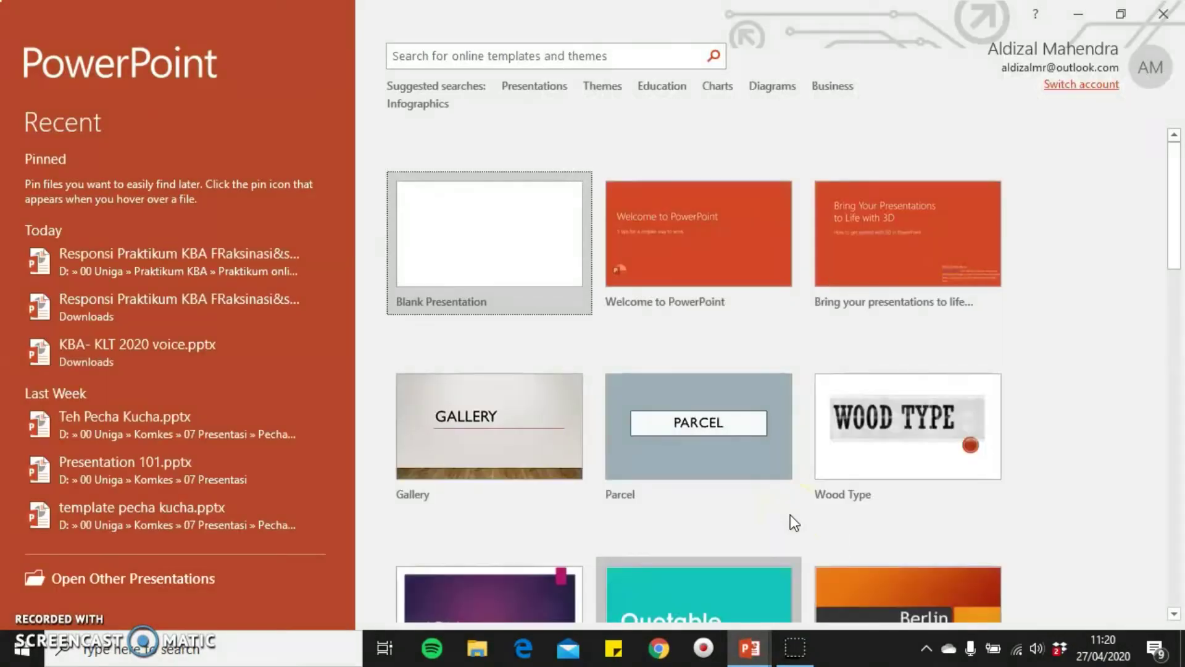
left_click(288, 128)
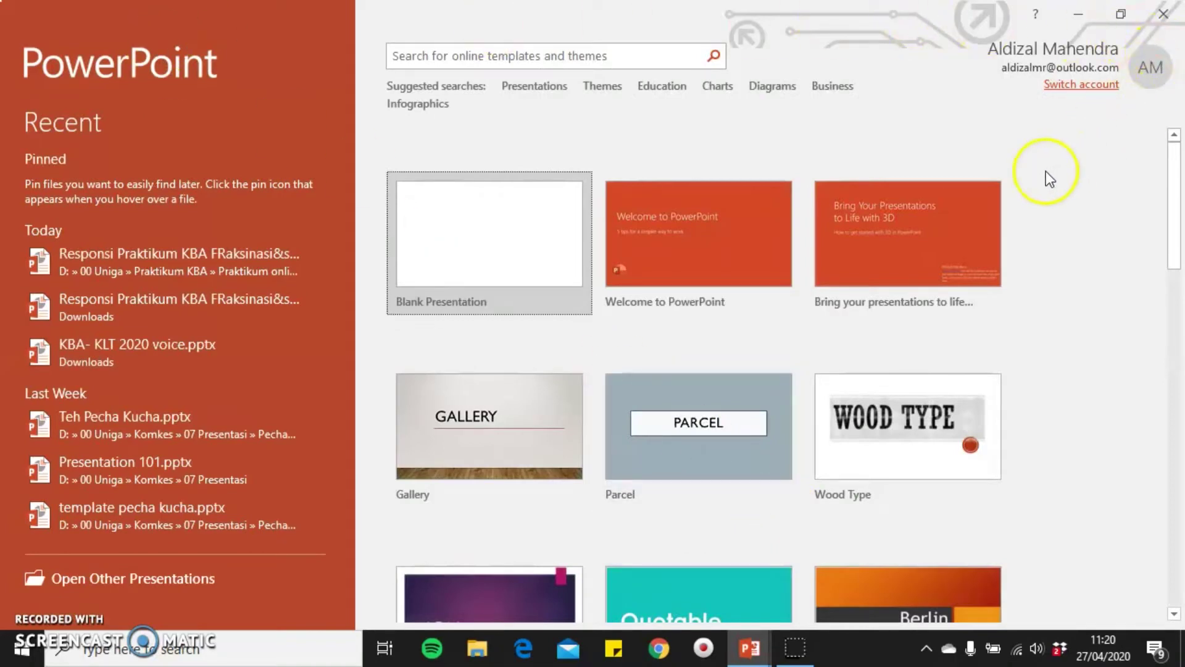
left_click(560, 245)
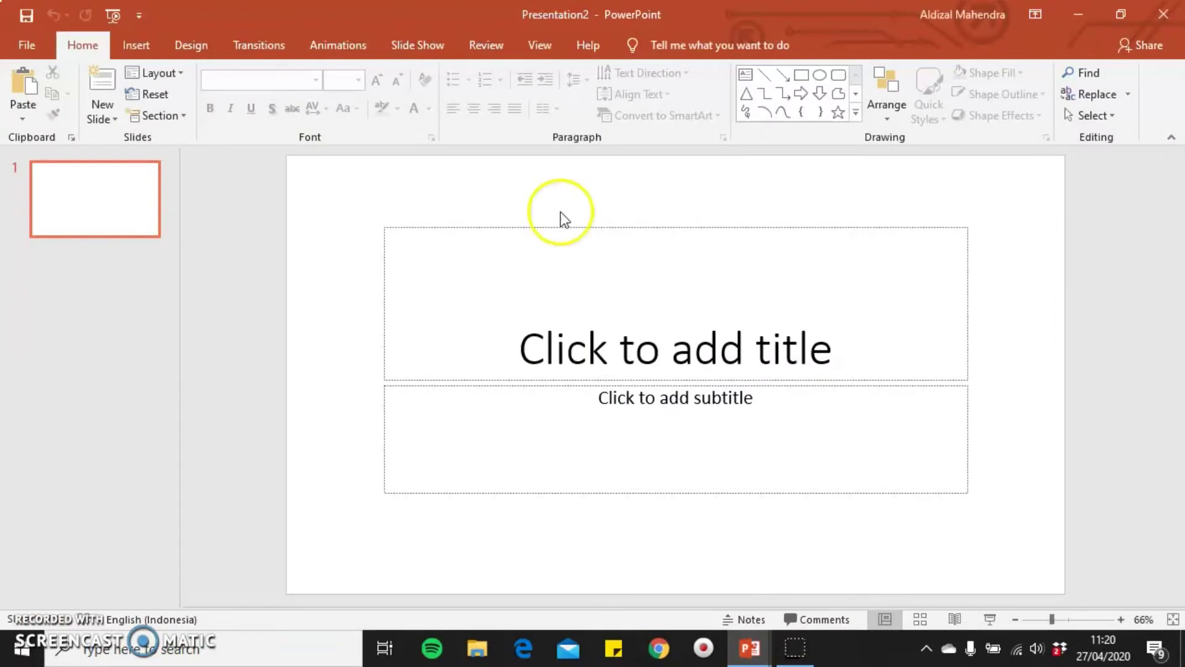
- Select the blank title slide and show the Slide Show ribbon options
left_click(100, 633)
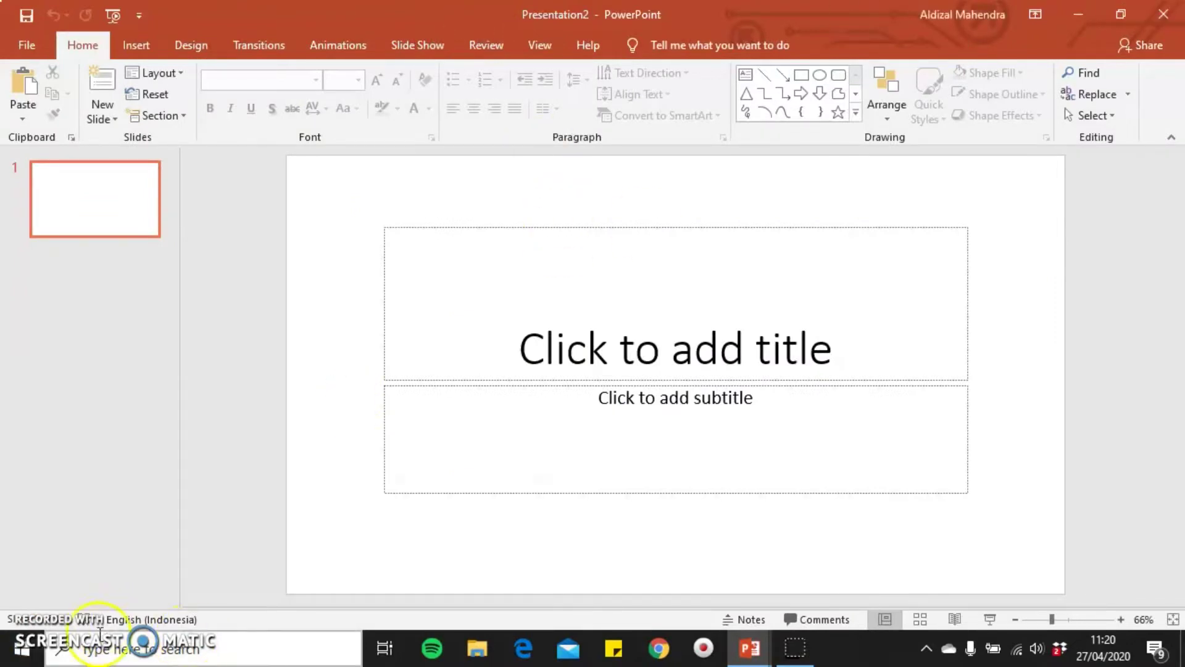
left_click(135, 219)
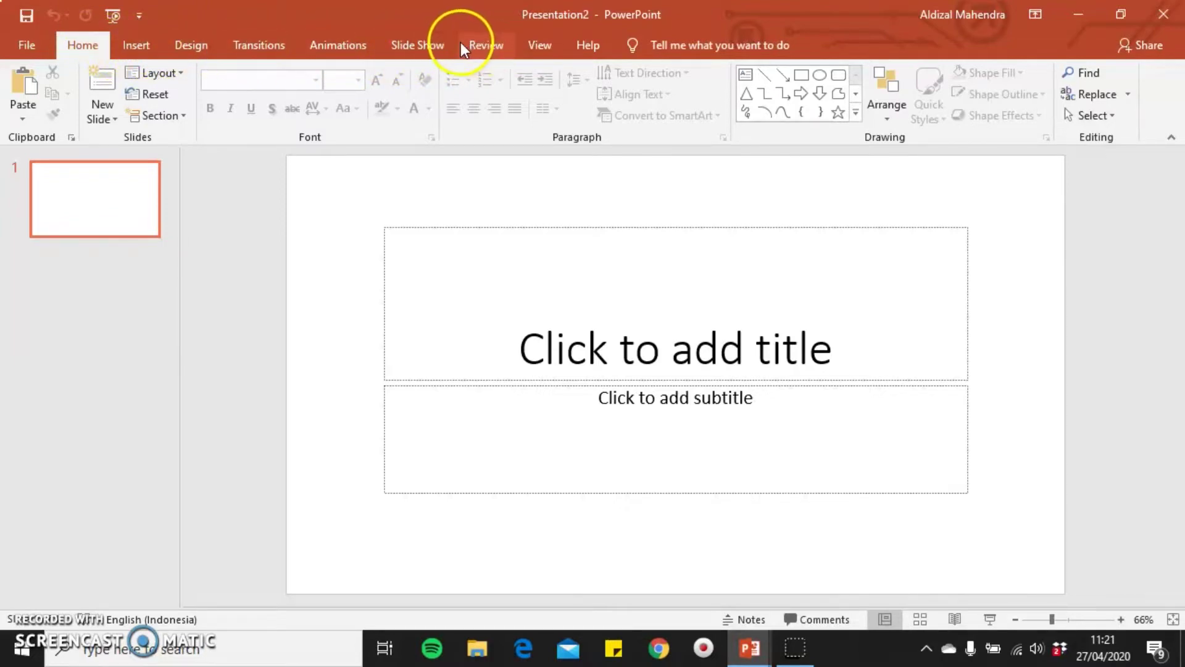
left_click(440, 45)
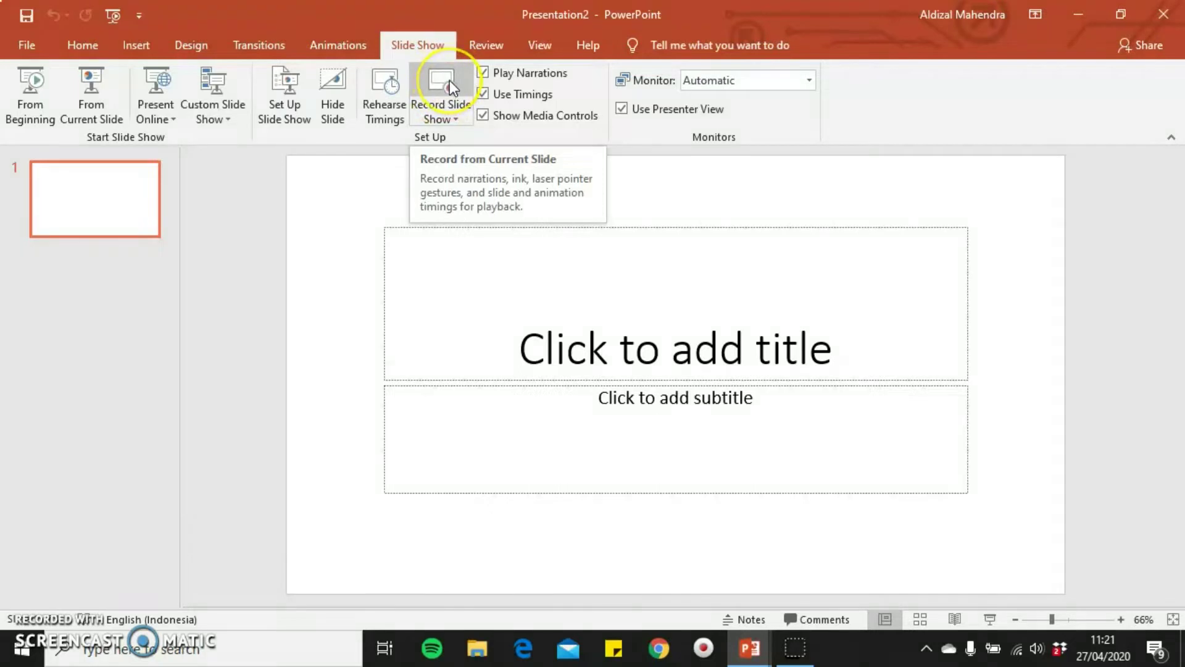
left_click(763, 645)
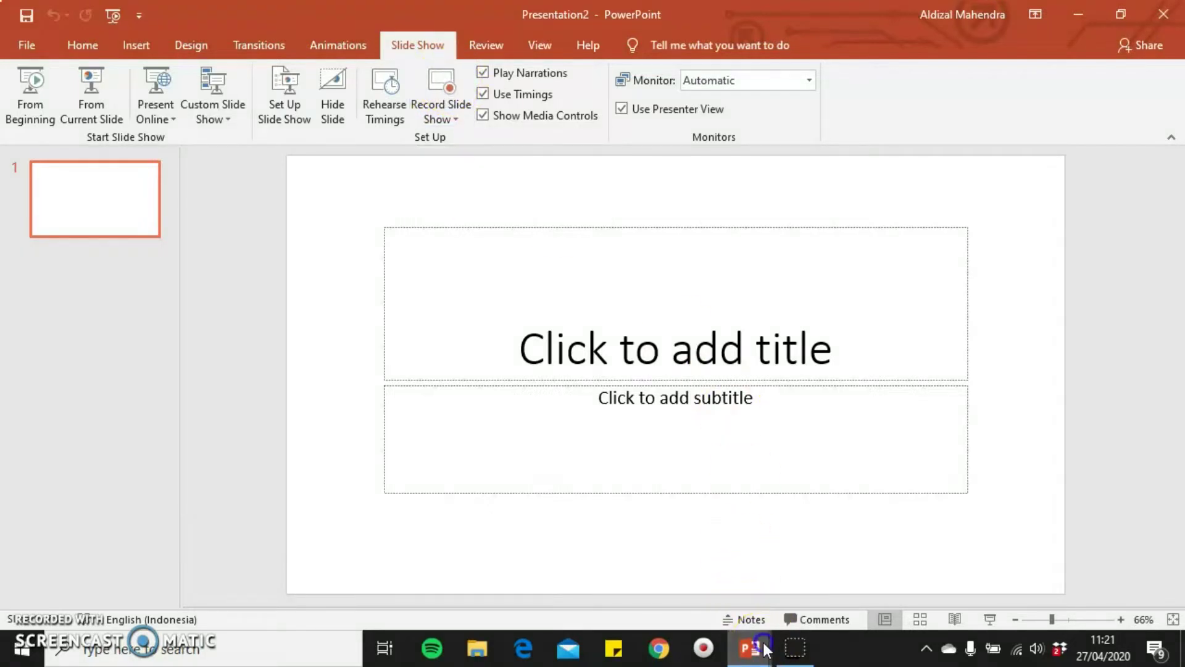
- Switch to the Fraksinasi dan Subfraksinasi presentation and start Record Slide Show from slide 1
left_click(705, 594)
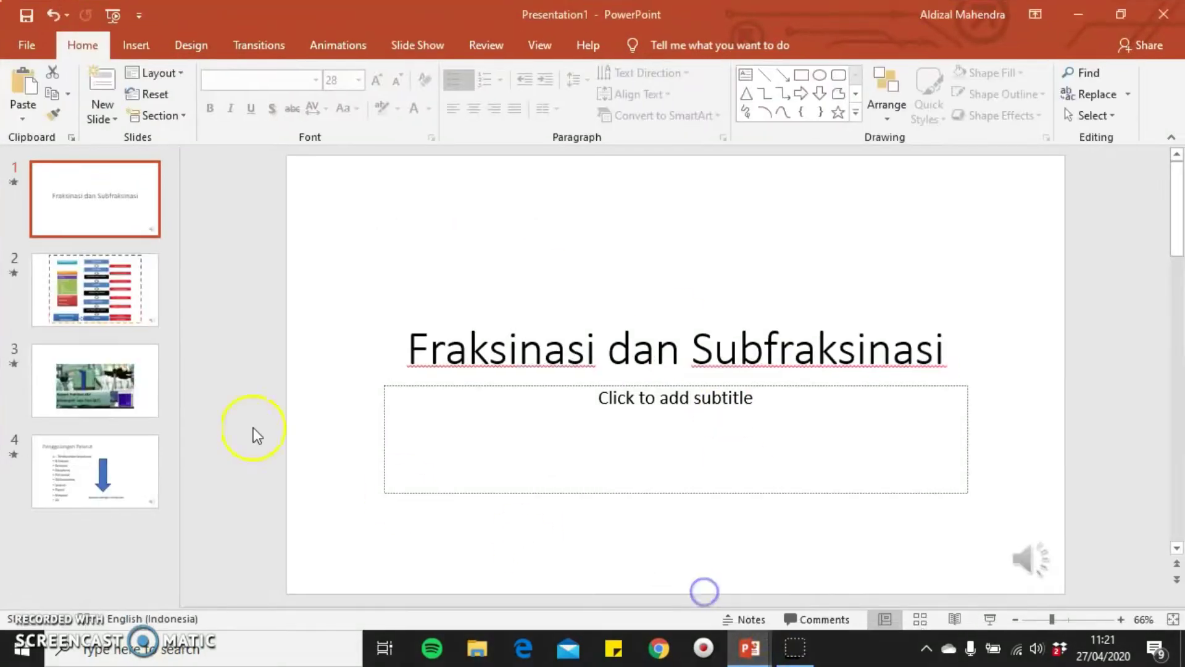
left_click(402, 50)
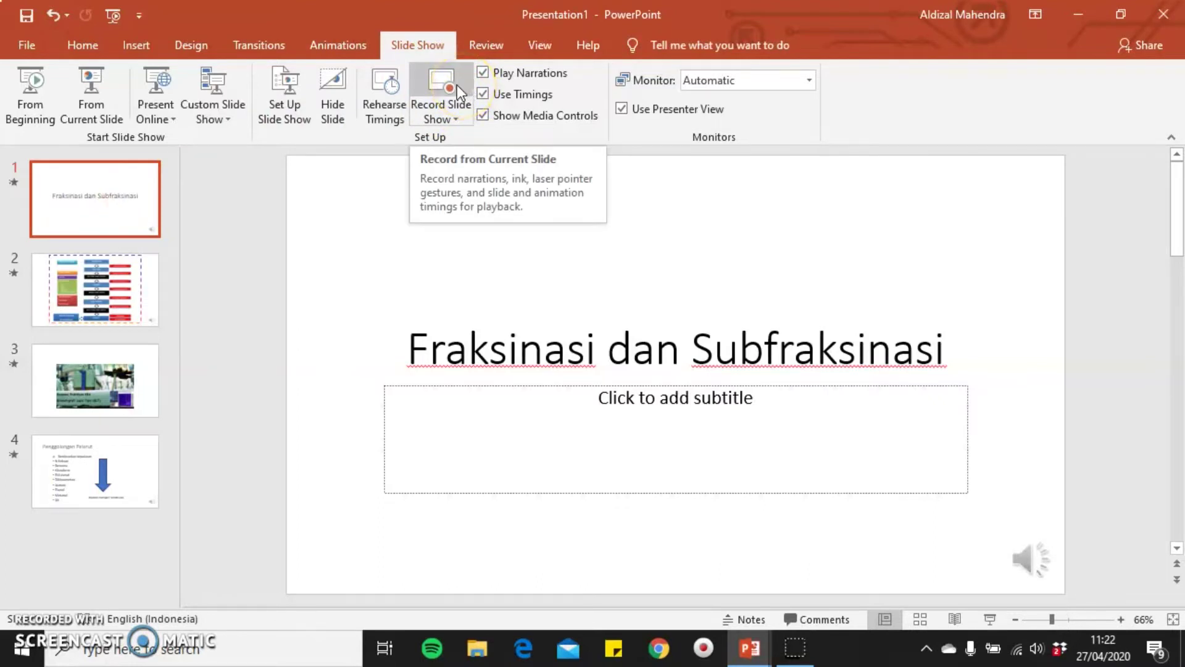
left_click(452, 84)
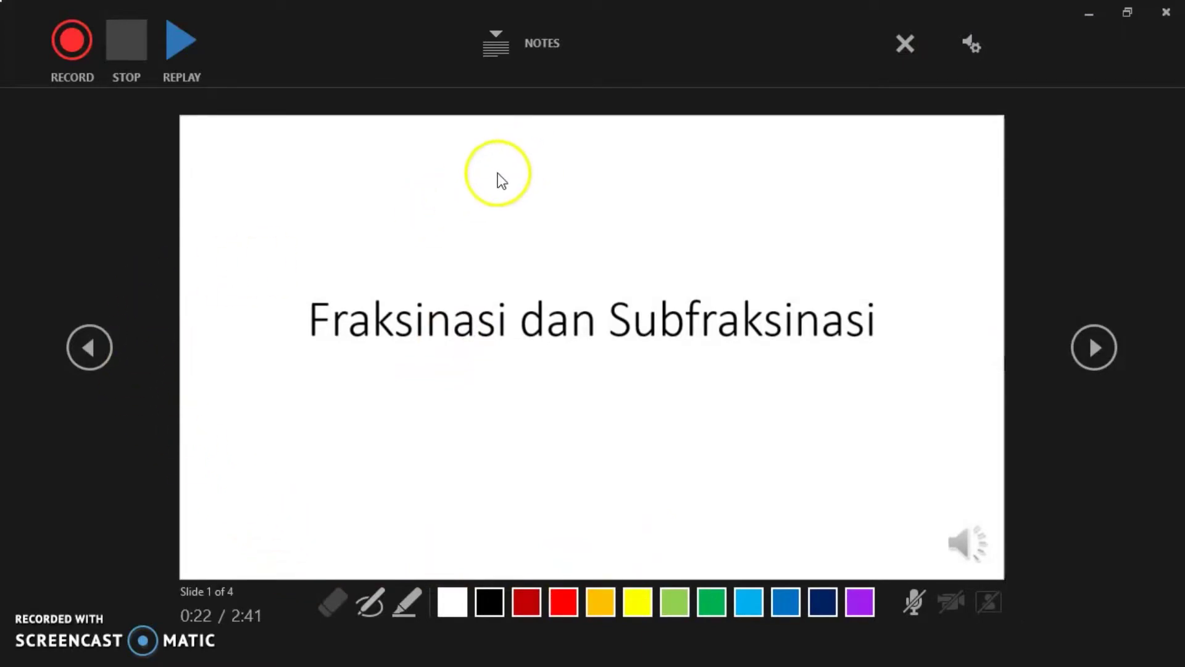
- Unmute the microphone and confirm Microphone Array (Realtek(R) Audio) is the selected microphone
left_click(404, 605)
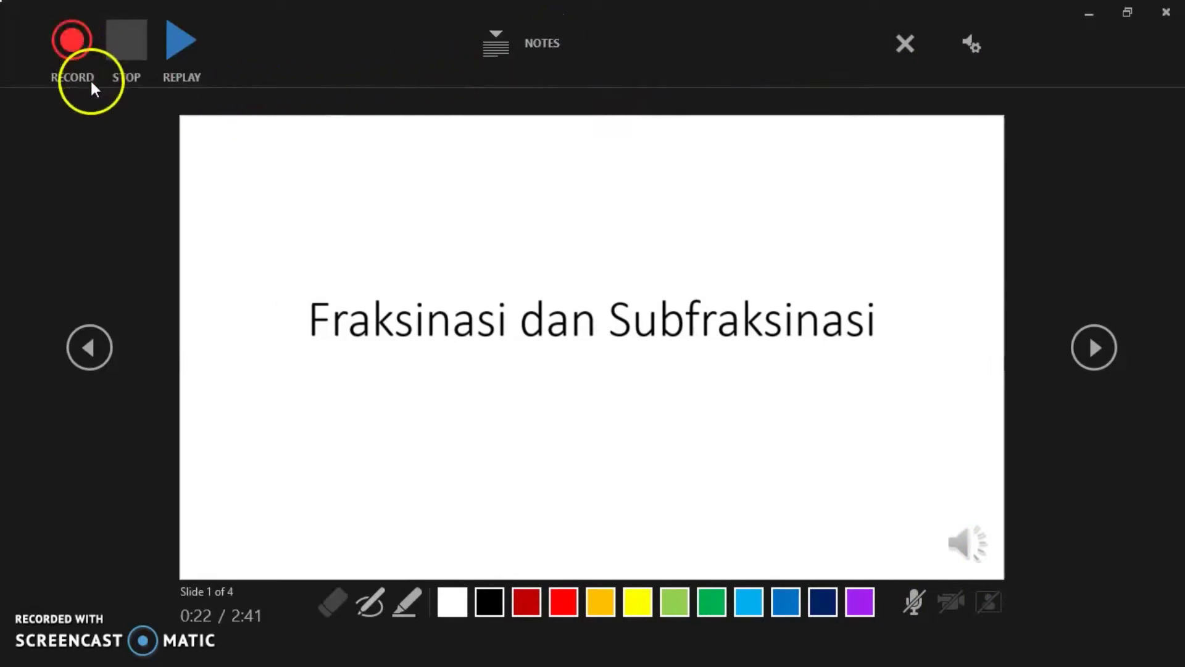
left_click(82, 45)
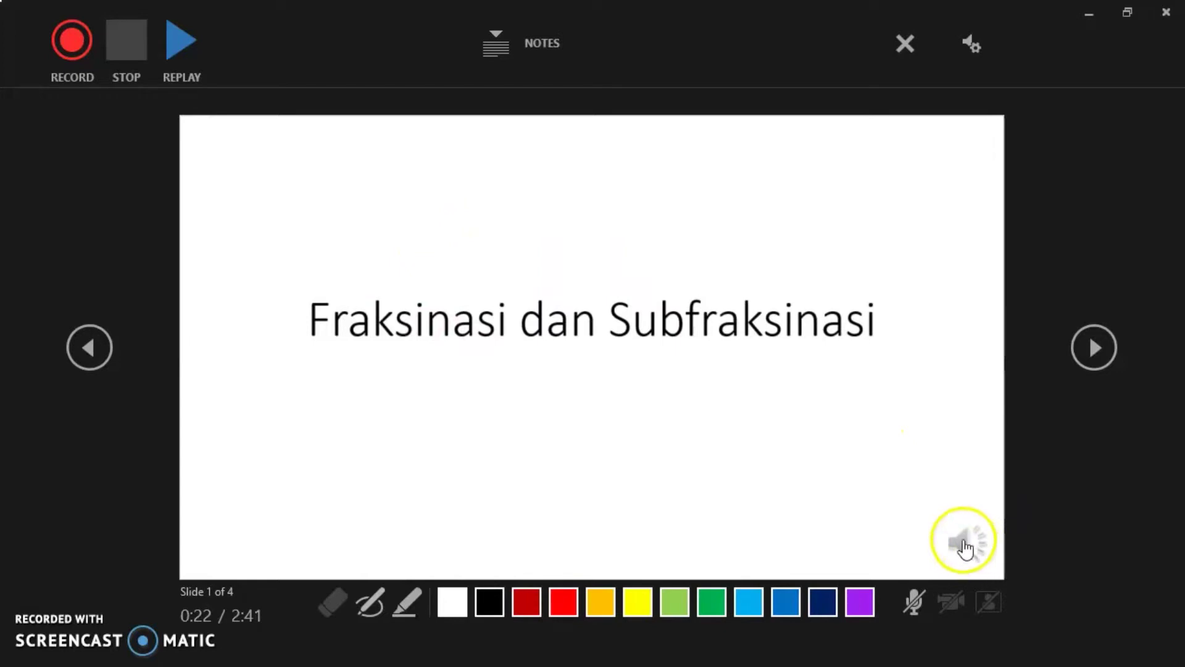
left_click(917, 609)
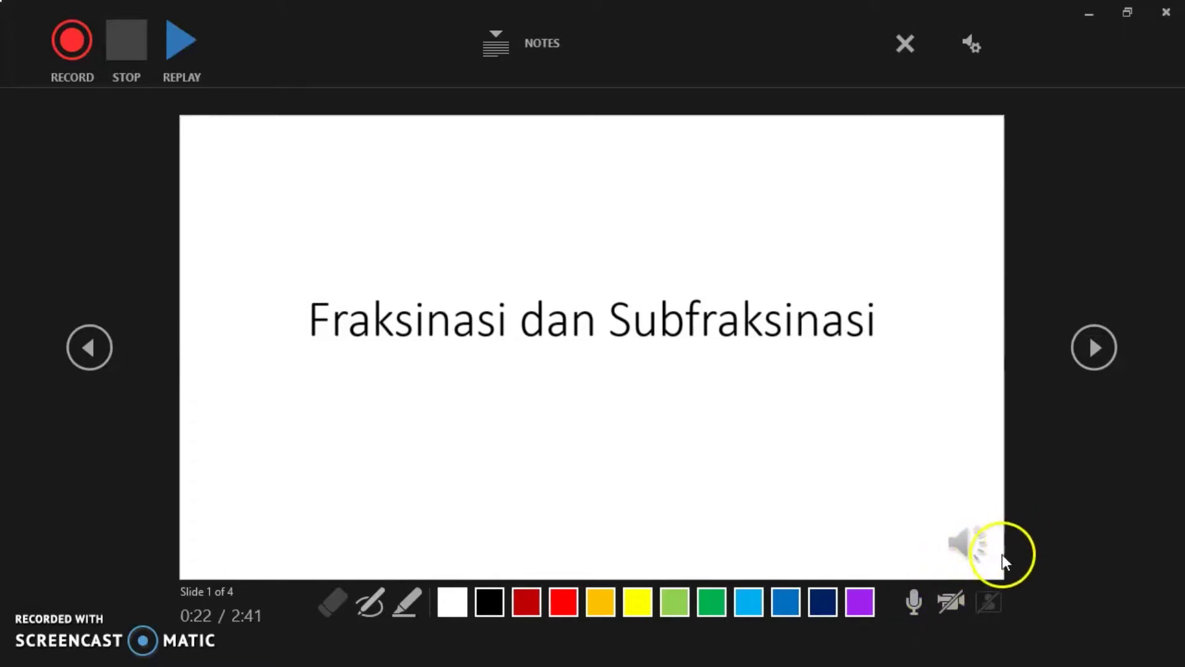
left_click(919, 602)
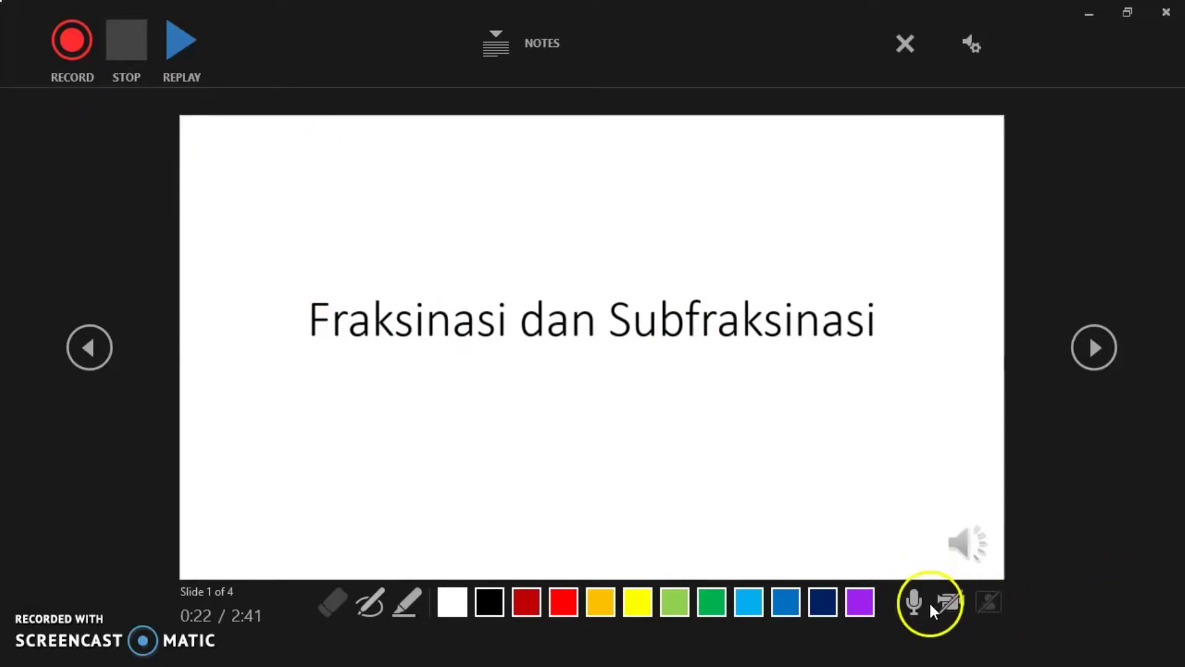
left_click(984, 36)
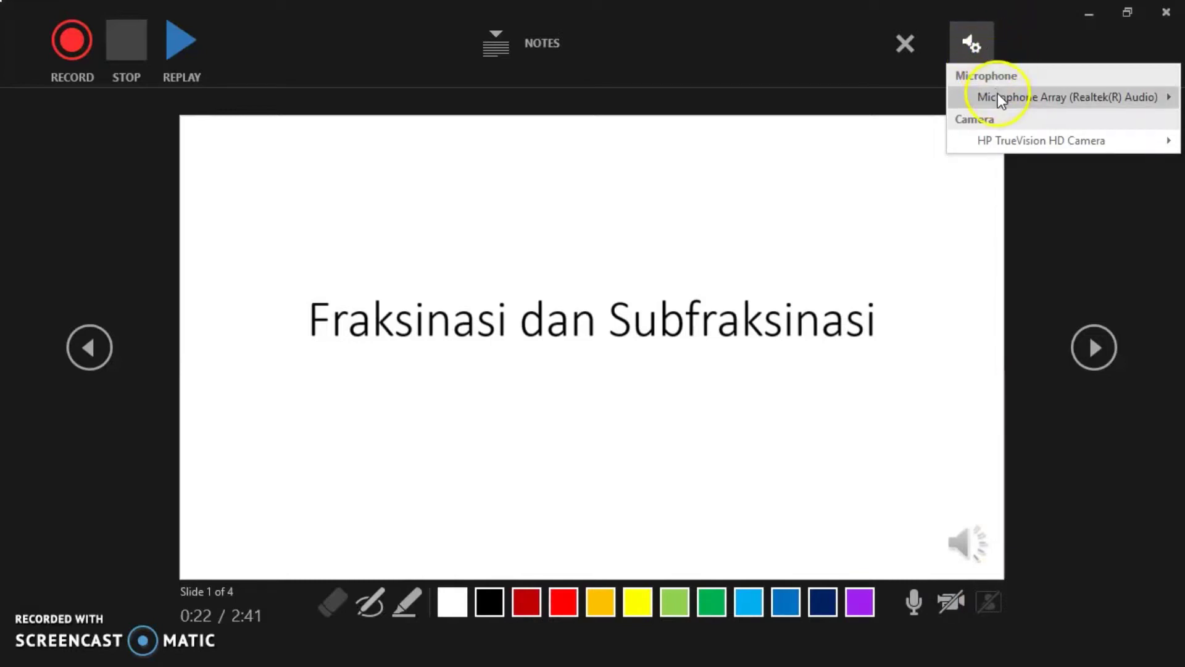
mouse_move(1065, 97)
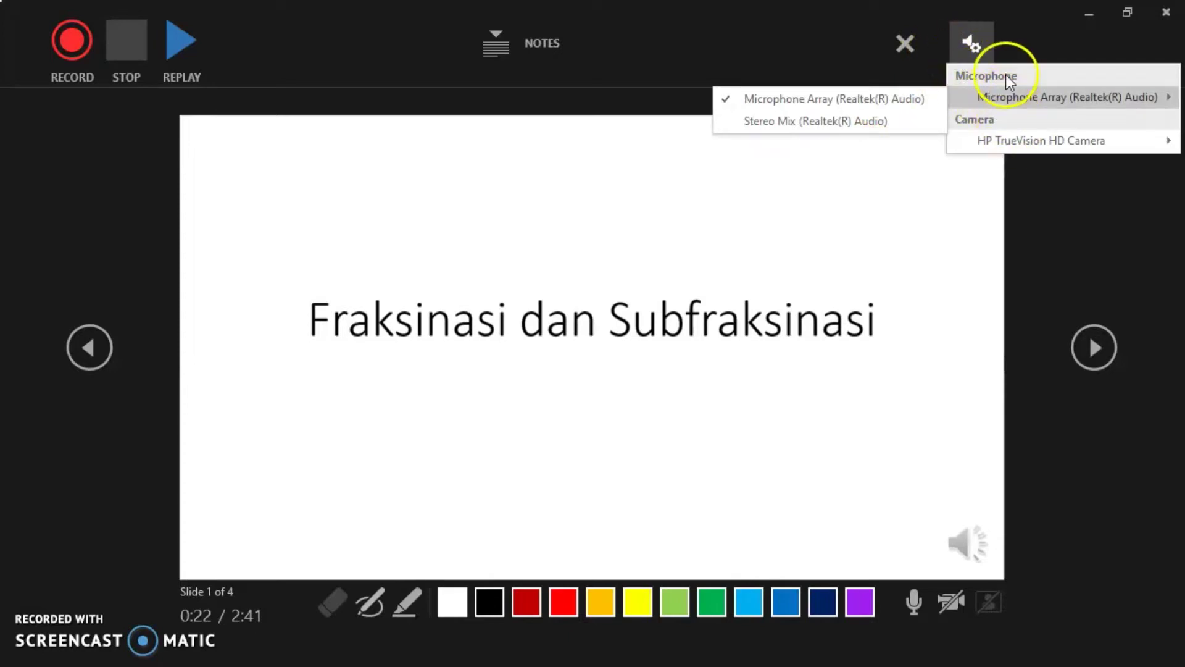
- Close the microphone and camera choices and select the highlighter
left_click(981, 43)
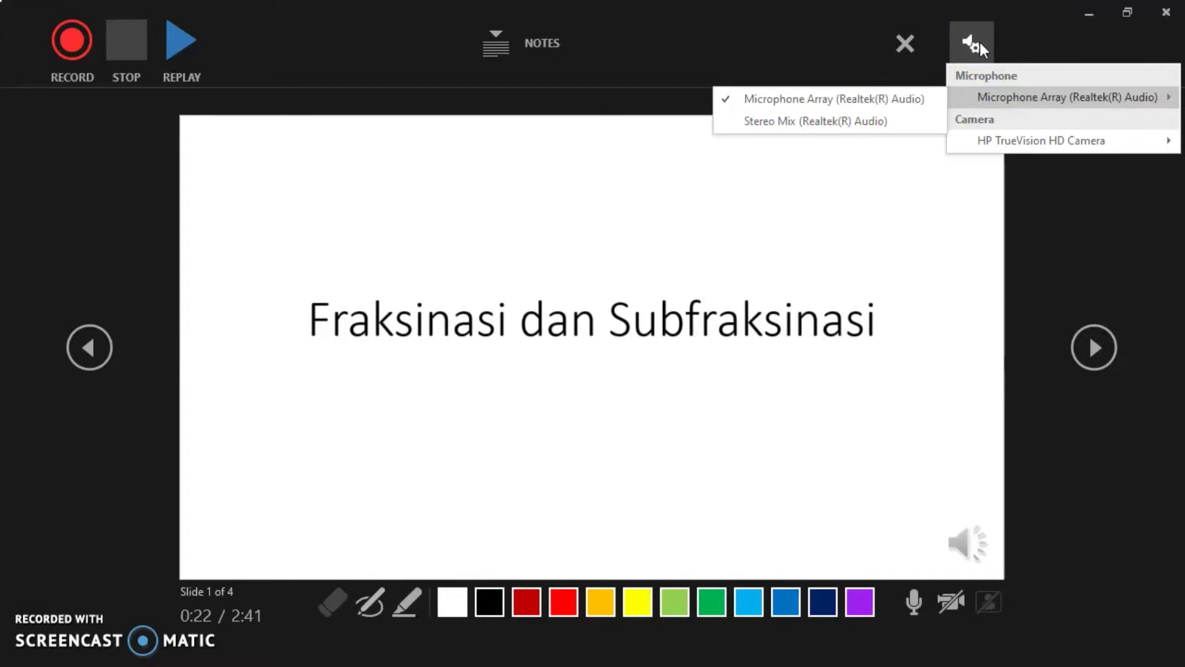
left_click(979, 42)
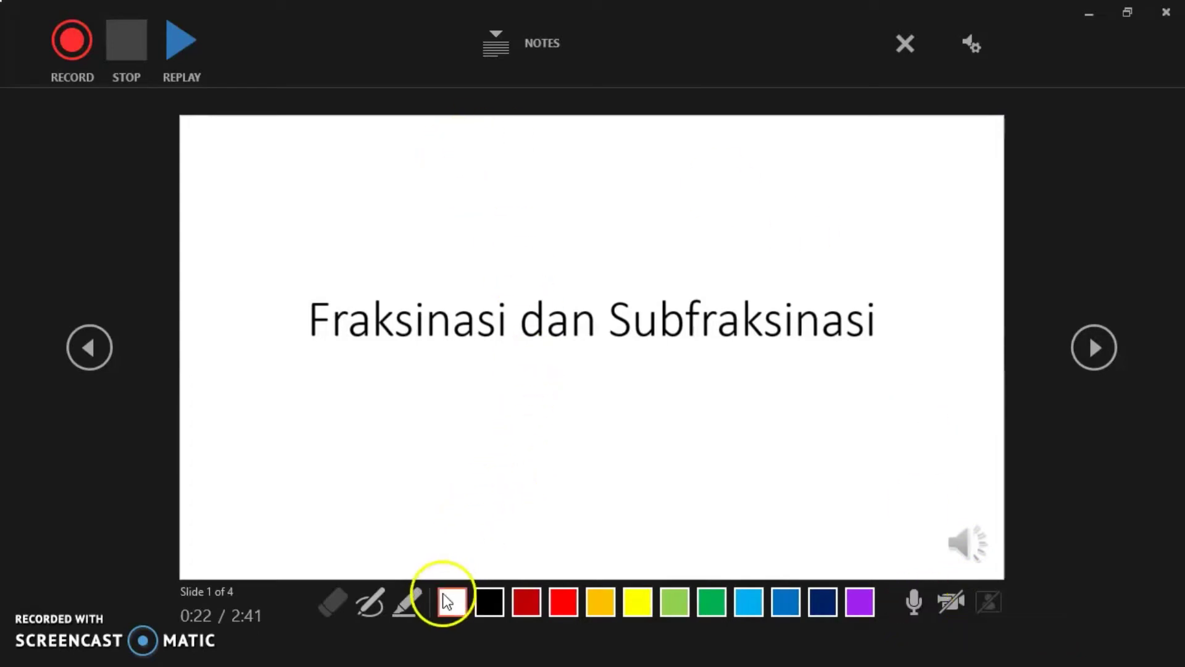
left_click(409, 602)
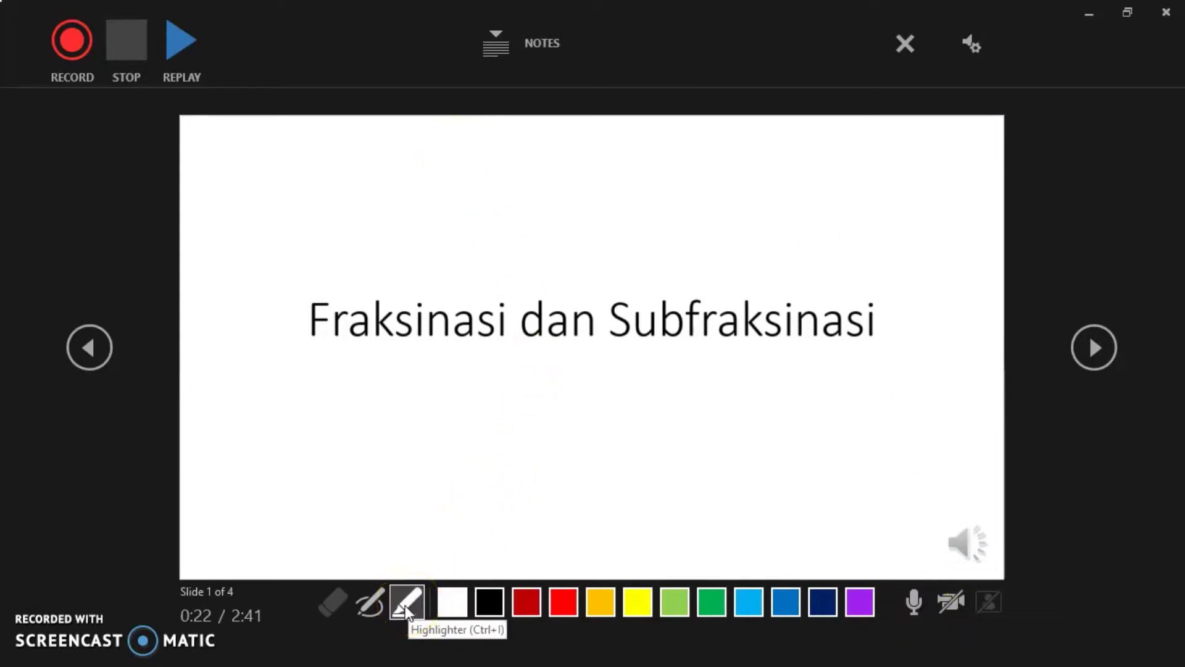
- Test the camera and webcam preview, switch both off, and start narration recording
left_click(943, 602)
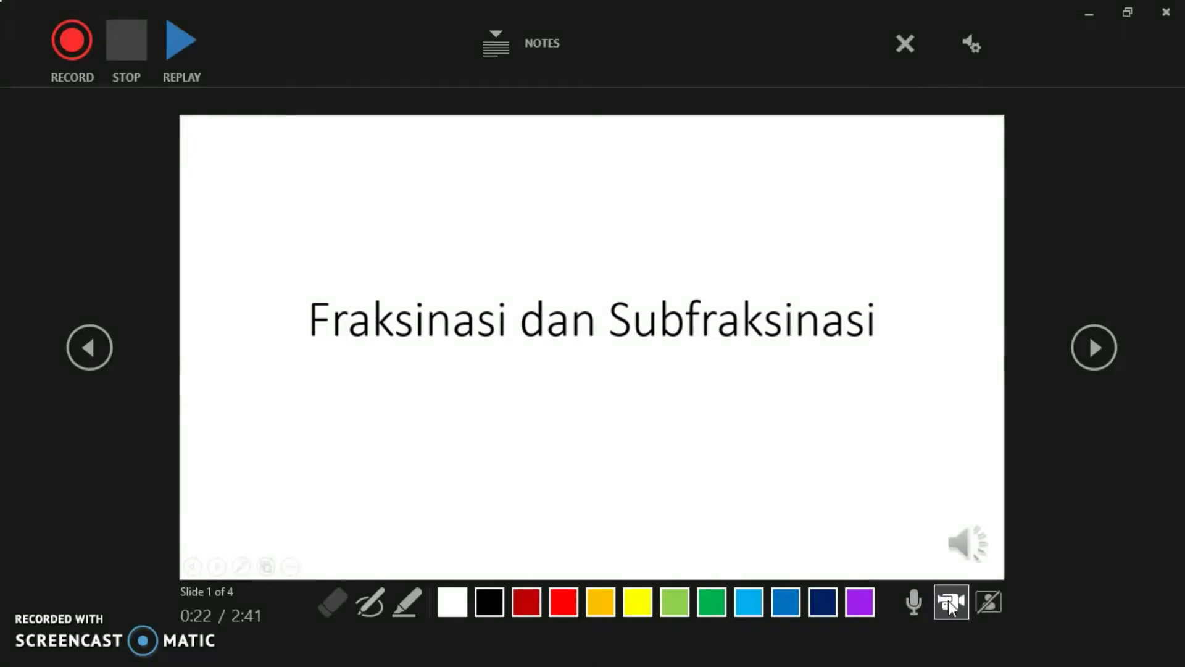
left_click(1000, 605)
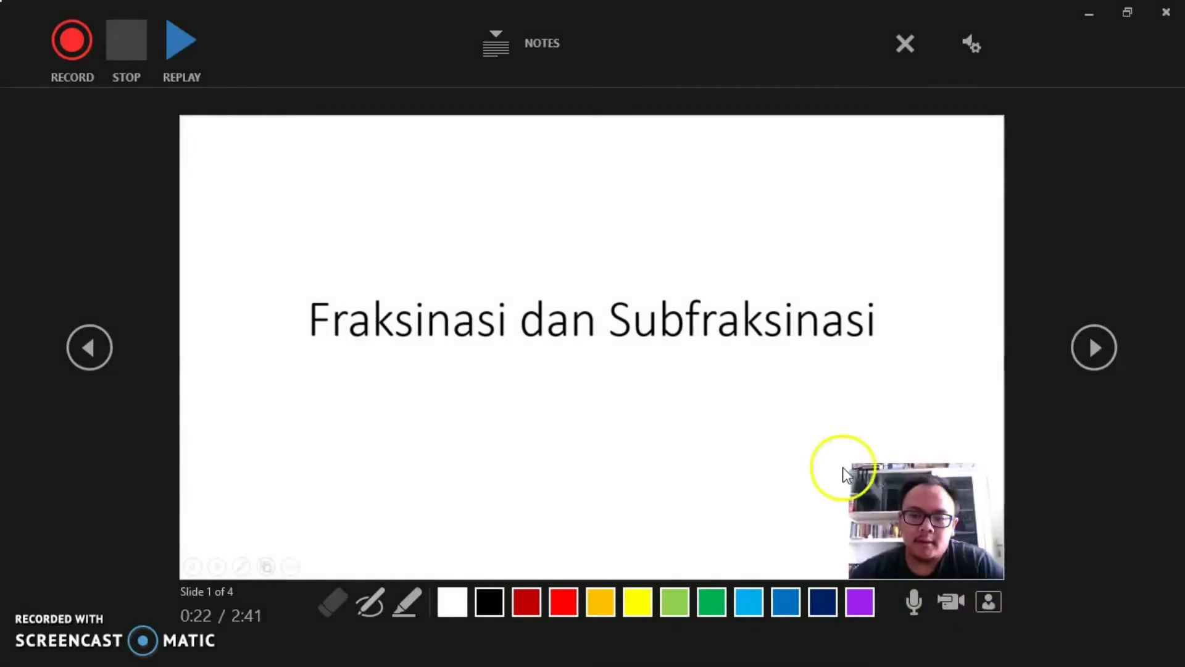
left_click(990, 605)
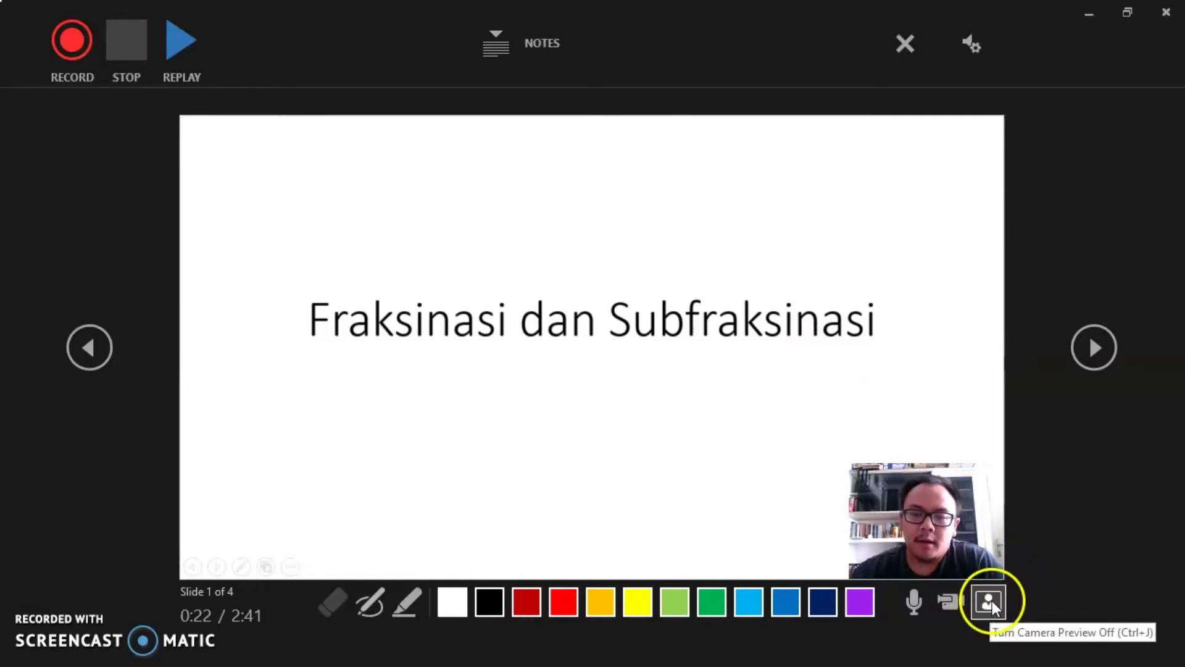
left_click(947, 602)
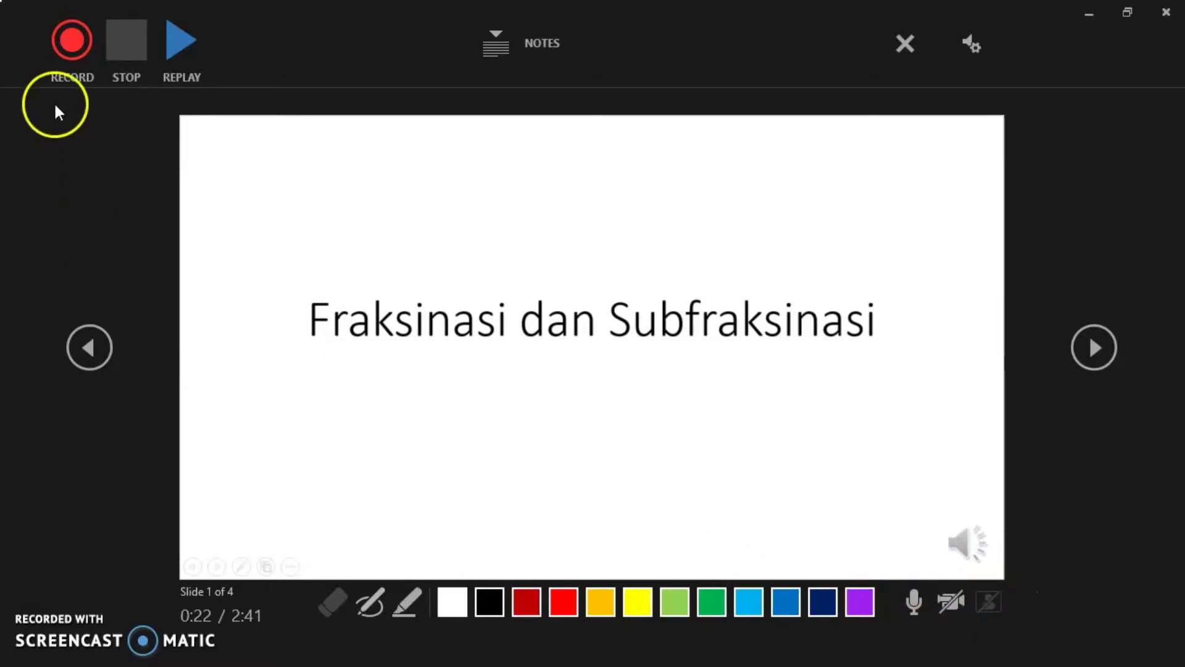
left_click(73, 47)
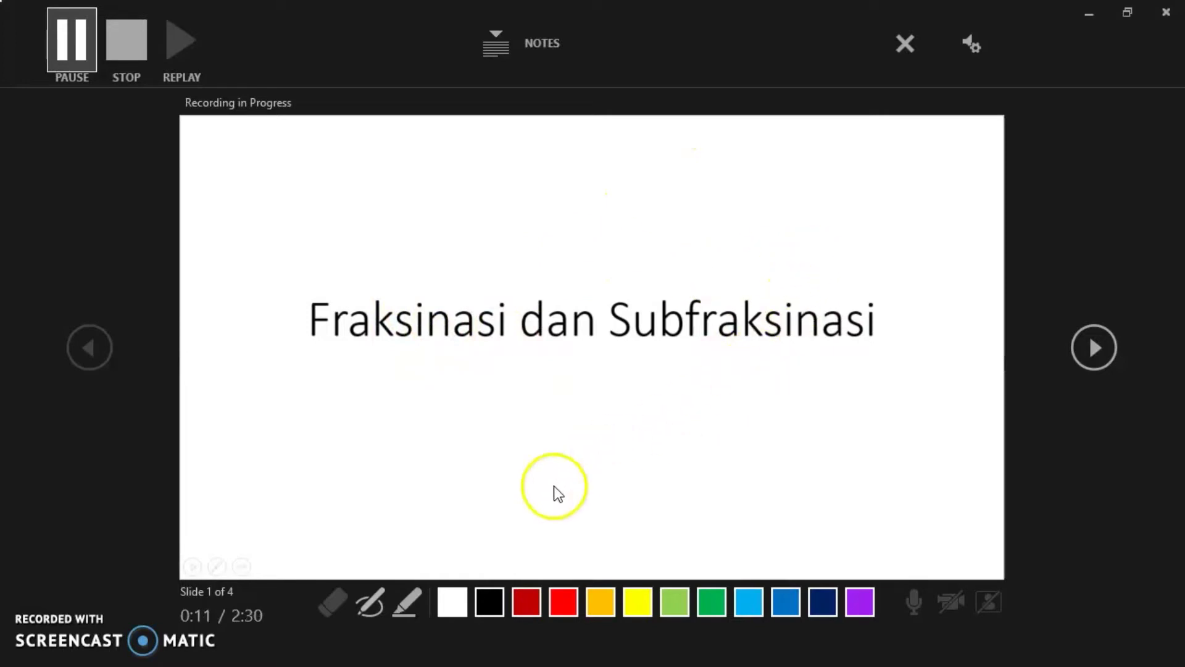
- Mark the title with yellow highlight and a red pen loop, erase the highlight, then advance to slide 2
left_click(402, 602)
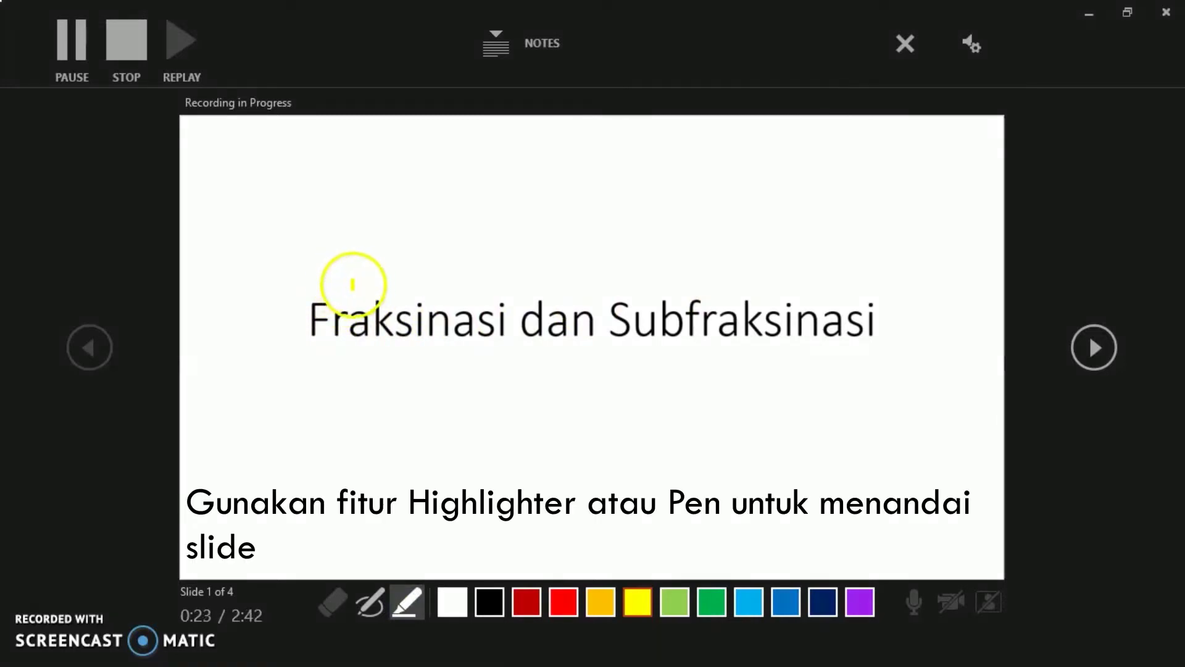
left_click_drag(349, 283, 265, 298)
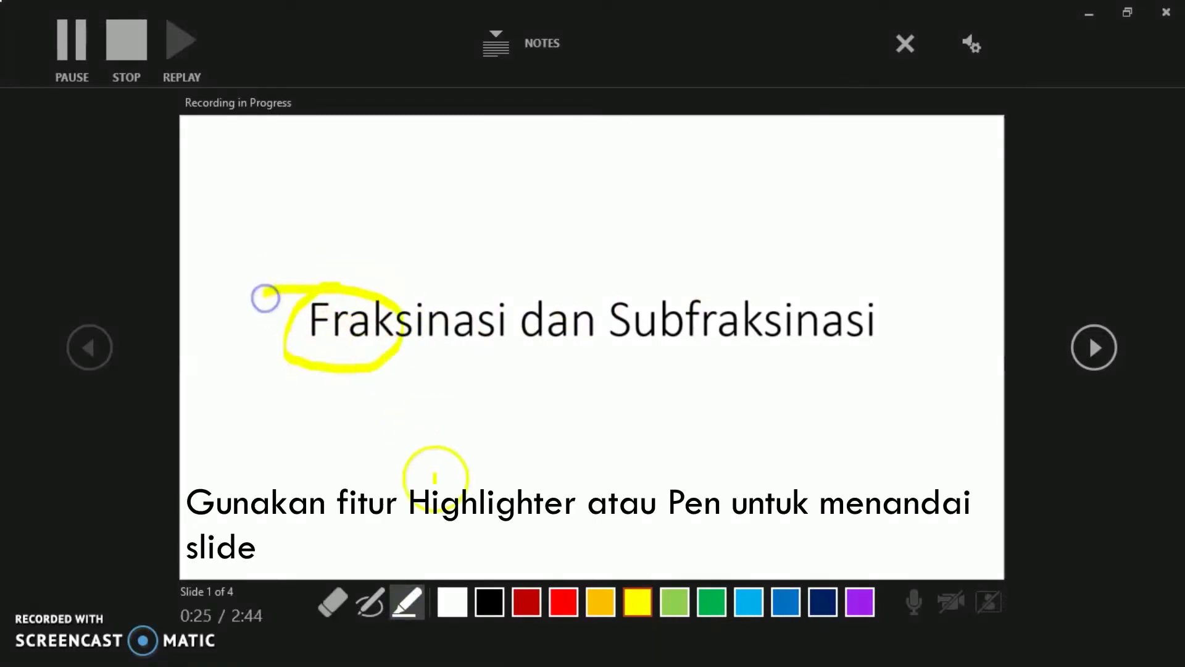
left_click(371, 602)
mouse_move(429, 297)
left_mouse_down()
mouse_move(488, 319)
mouse_move(313, 289)
left_mouse_up()
left_click(333, 602)
mouse_move(360, 344)
left_mouse_down()
mouse_move(303, 377)
mouse_move(476, 362)
left_mouse_up()
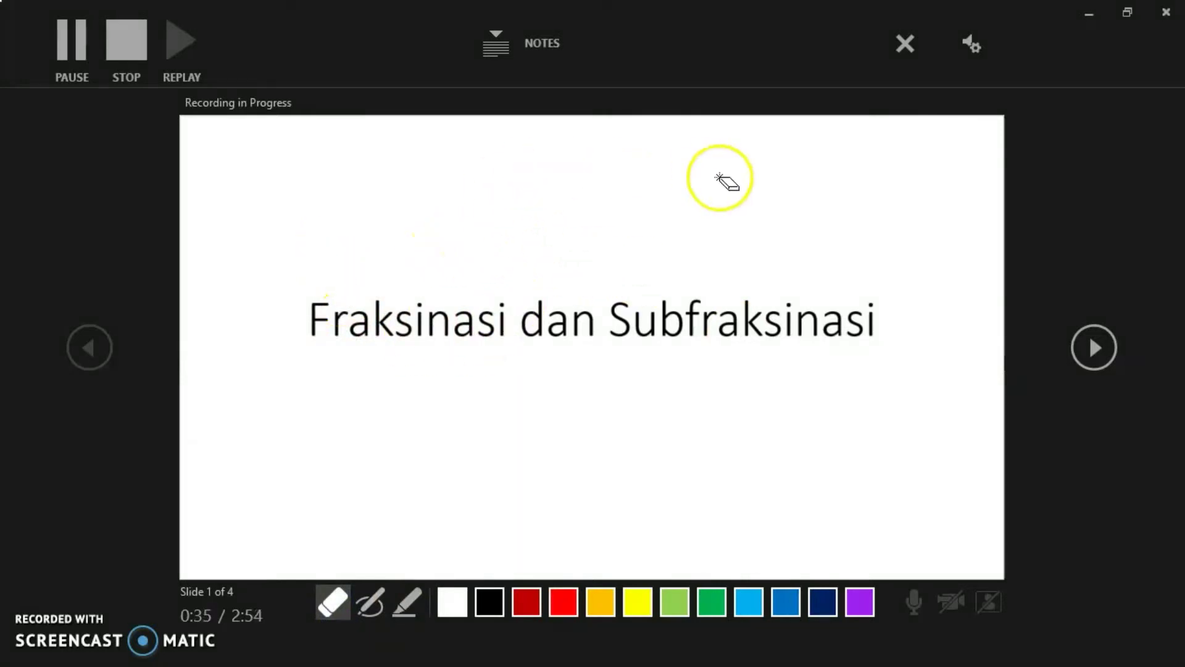
left_click(1091, 347)
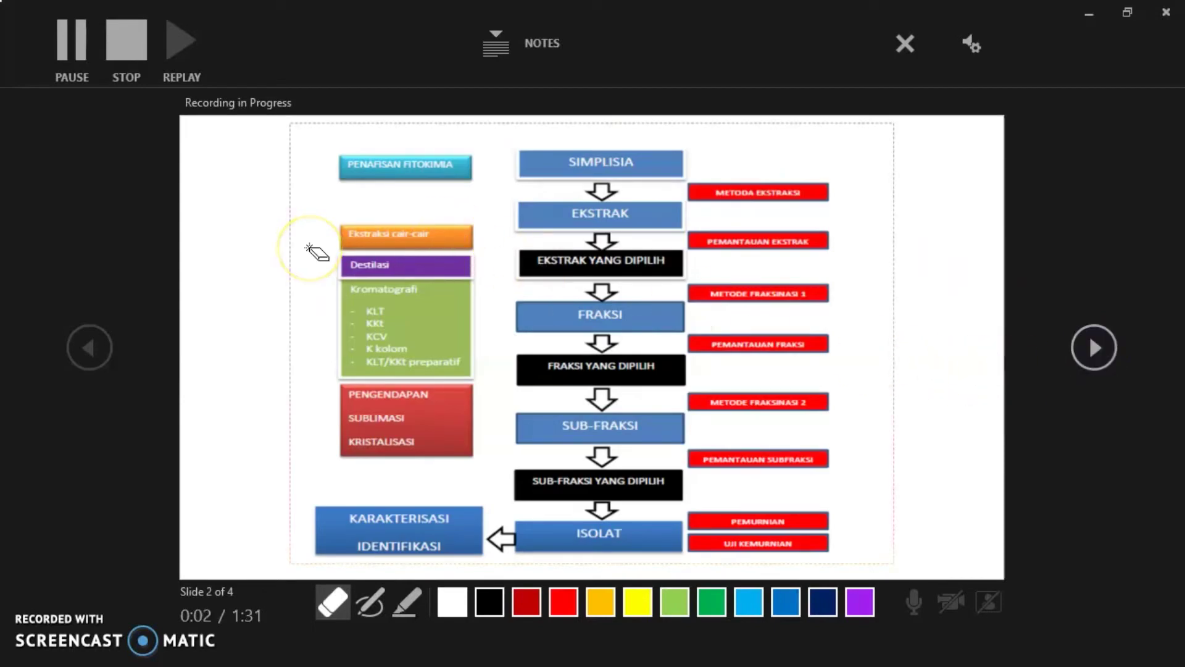
left_click(301, 253)
left_click_drag(302, 256, 492, 238)
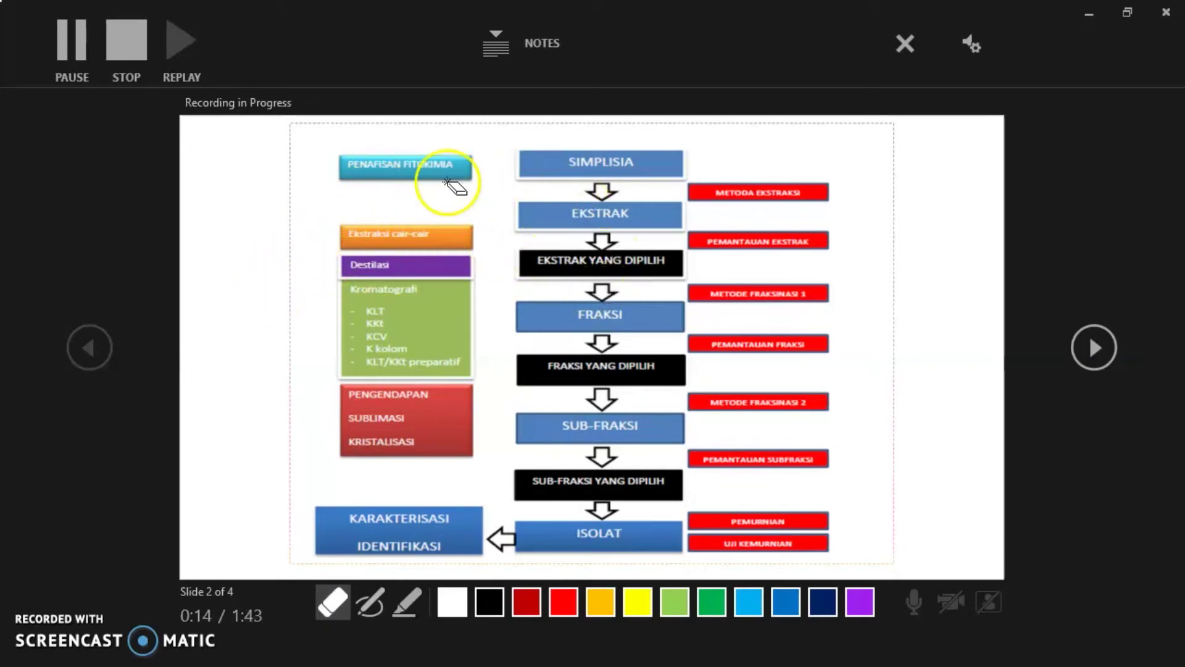
left_click(455, 600)
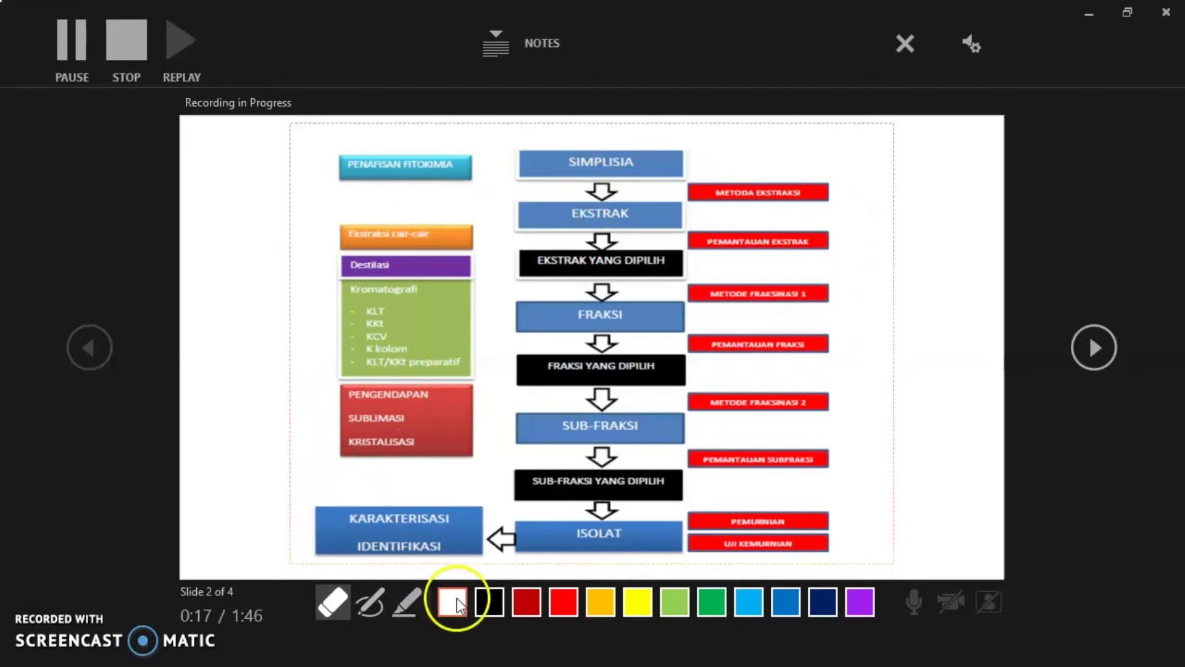
left_click(398, 605)
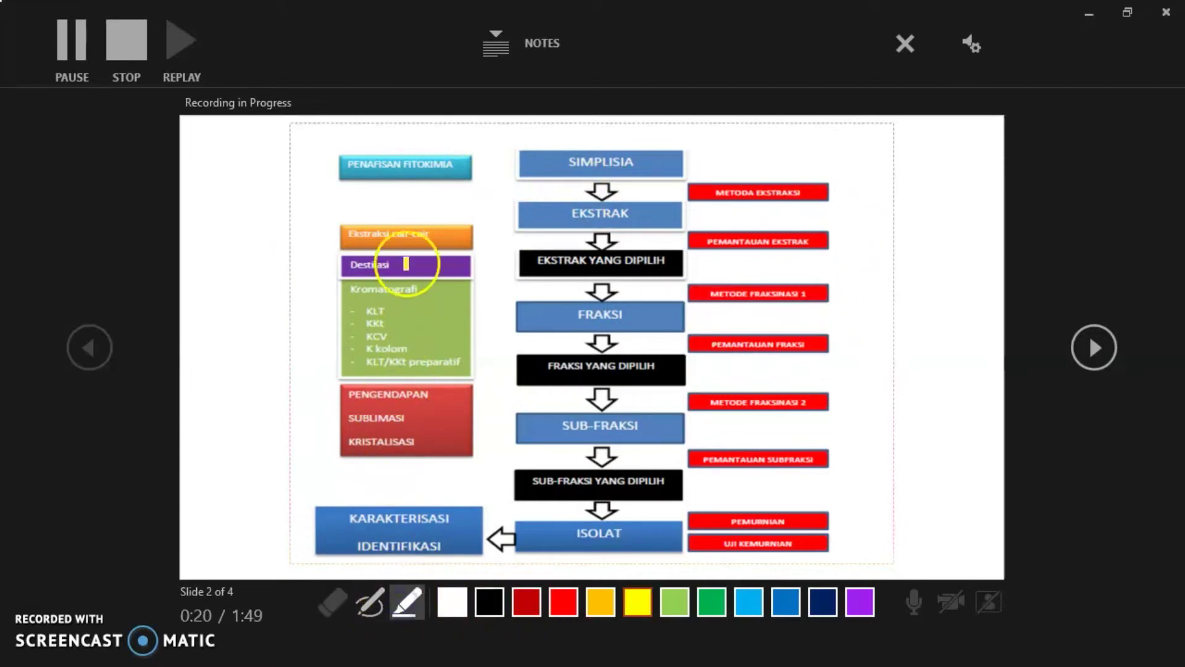
mouse_move(436, 141)
left_mouse_down()
mouse_move(489, 172)
mouse_move(445, 133)
left_mouse_up()
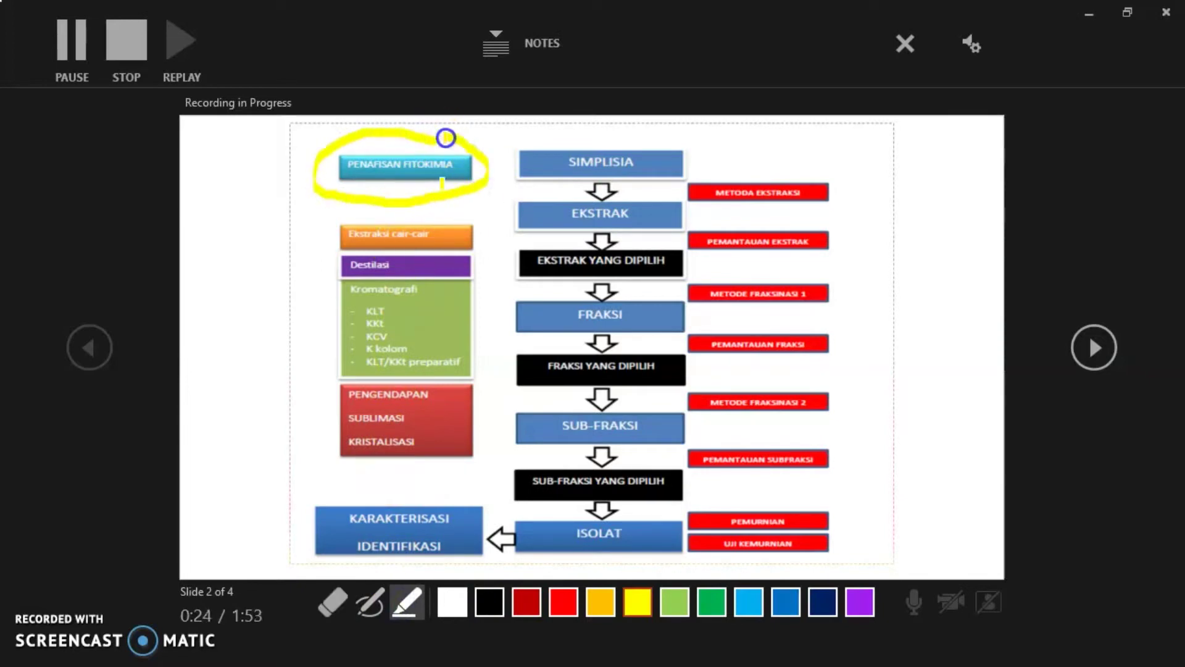
left_click(527, 602)
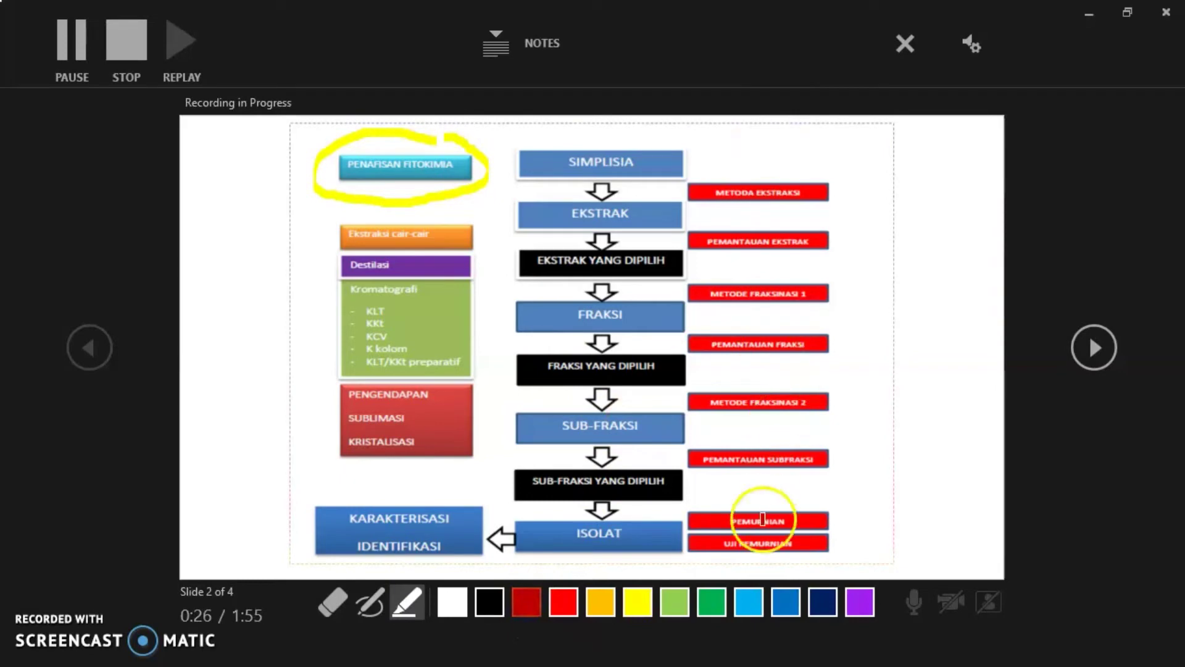
left_click(712, 602)
mouse_move(793, 179)
left_mouse_down()
mouse_move(728, 150)
mouse_move(796, 175)
left_mouse_up()
left_click(370, 602)
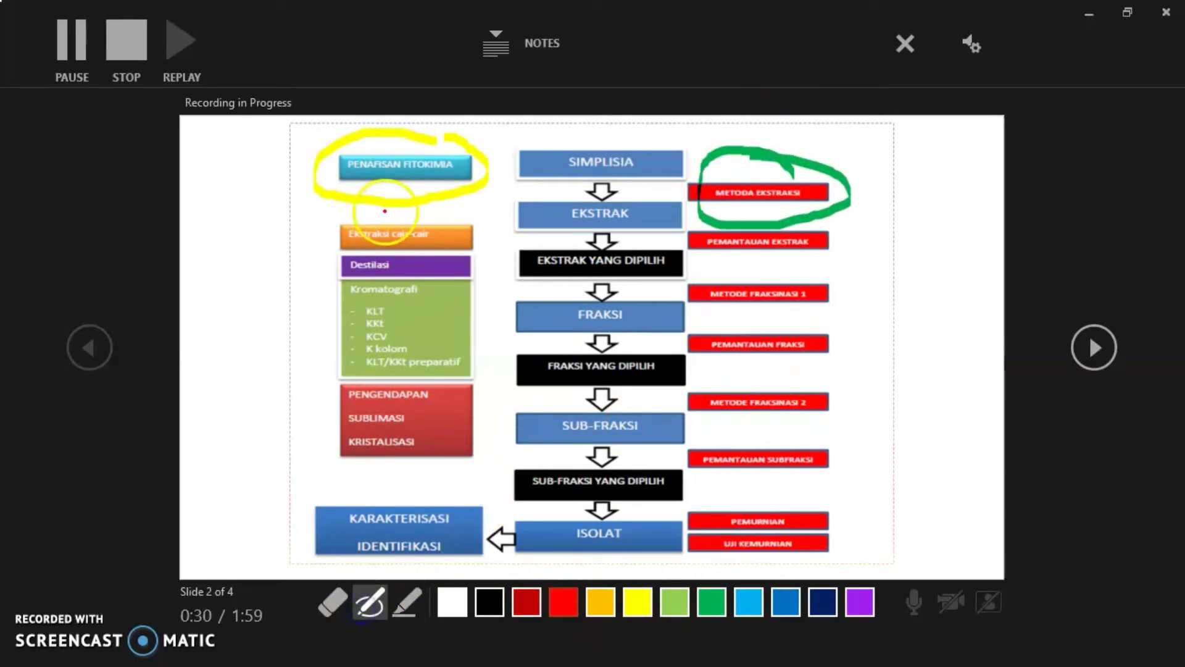
left_click_drag(309, 179, 353, 224)
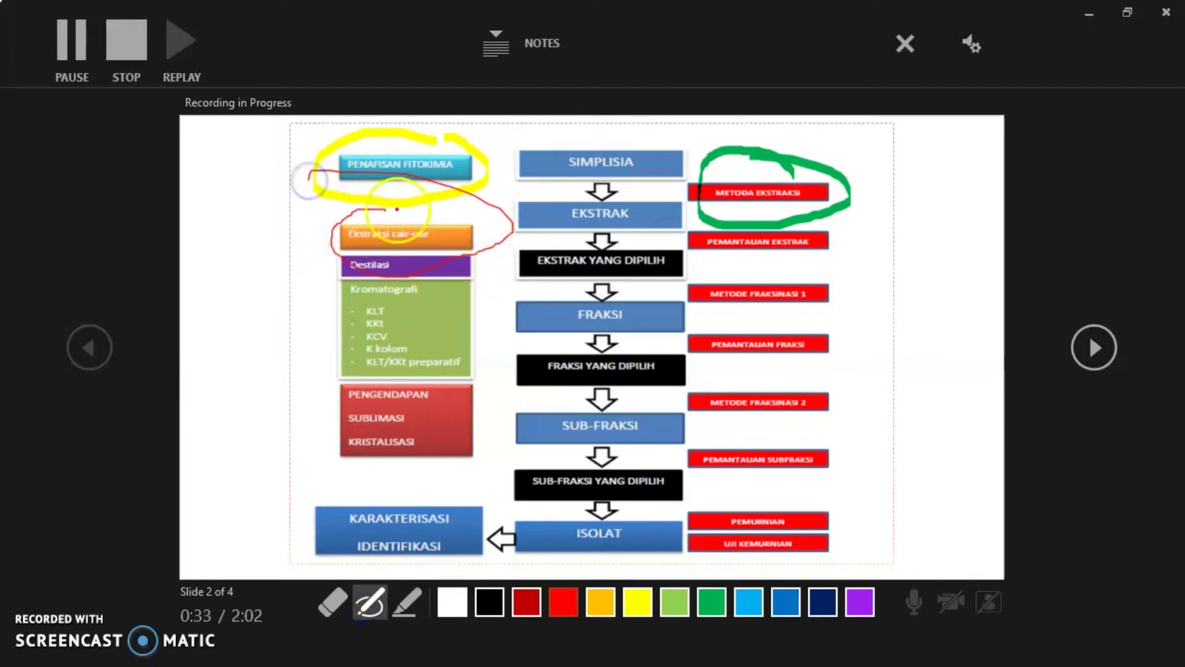
left_click(343, 598)
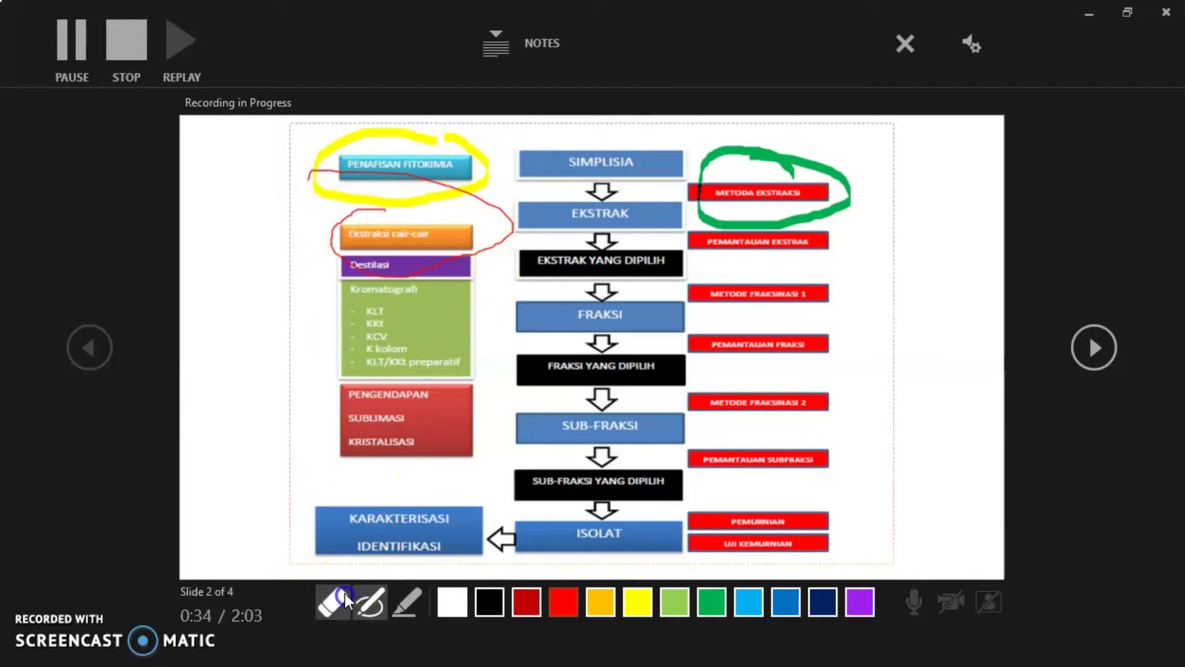
left_click_drag(497, 144, 494, 200)
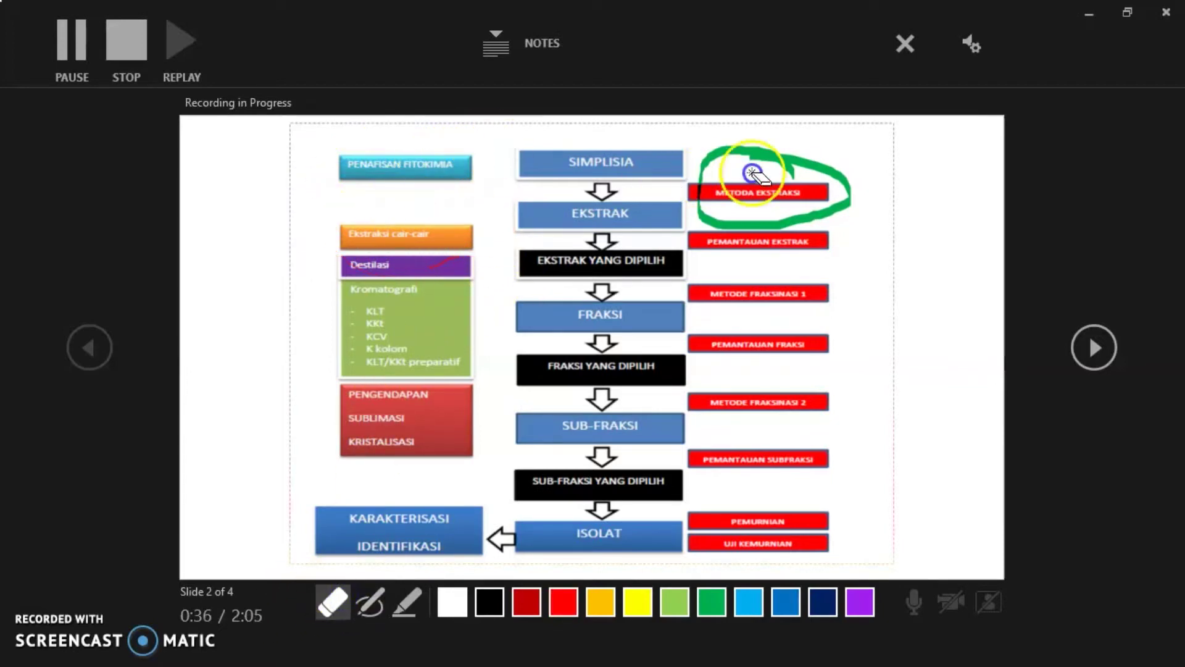
left_click(846, 179)
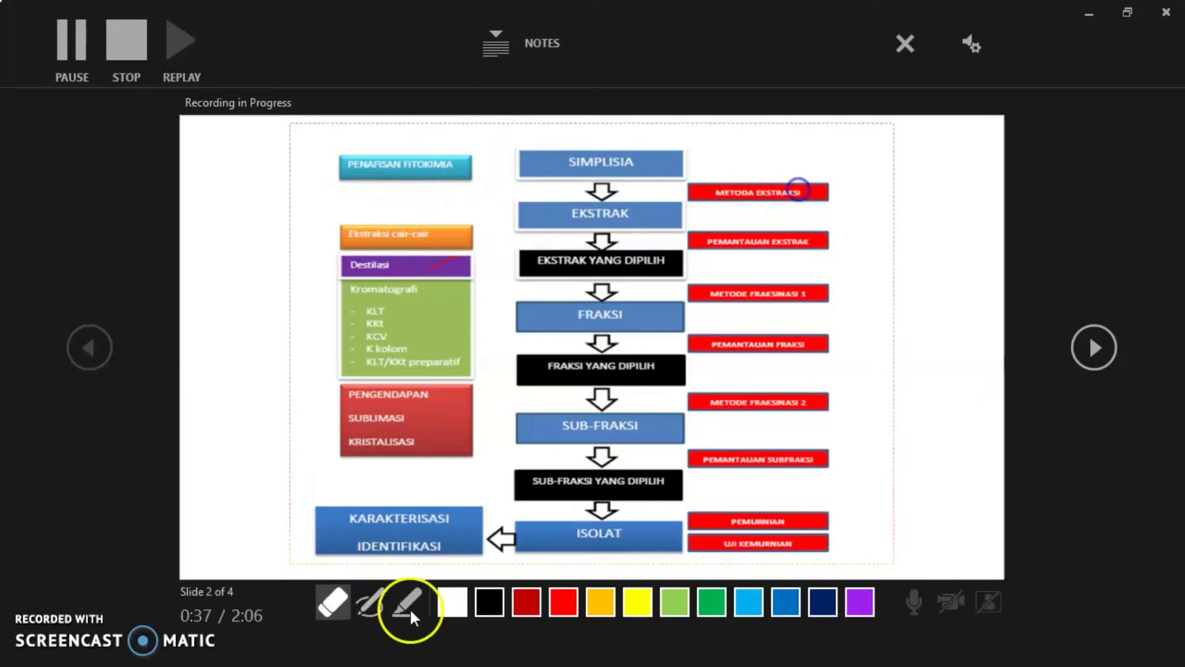
left_click(1093, 358)
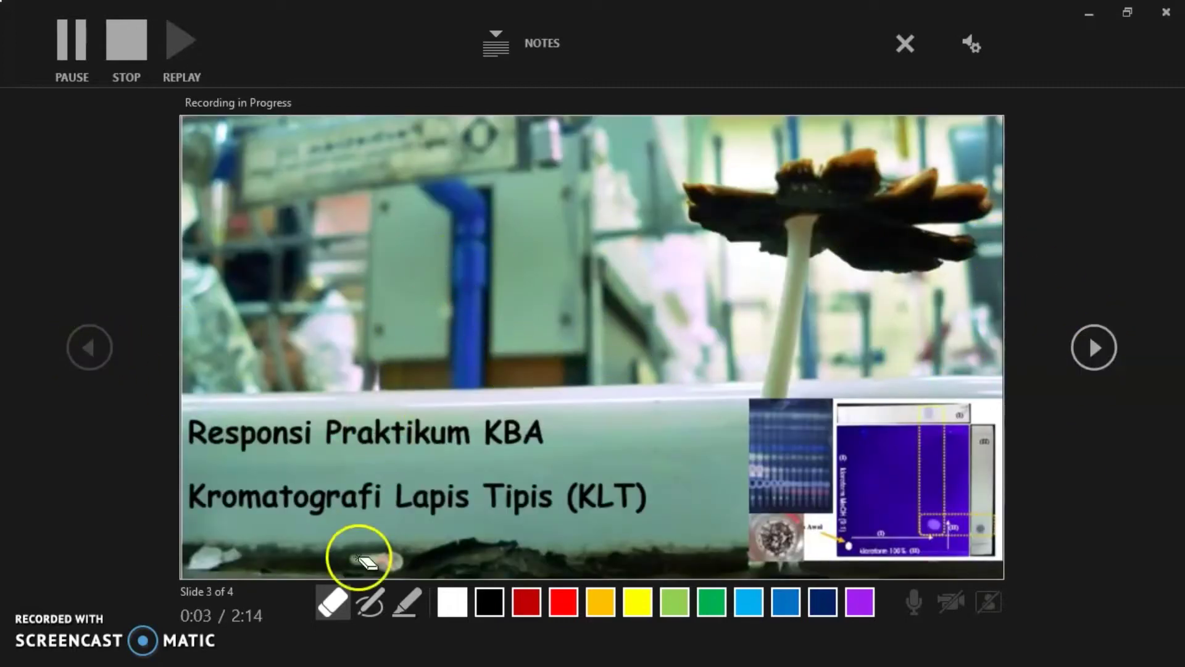
- Turn off the Eraser and advance the recording to the Penggolongan Pelarut slide
left_click(334, 602)
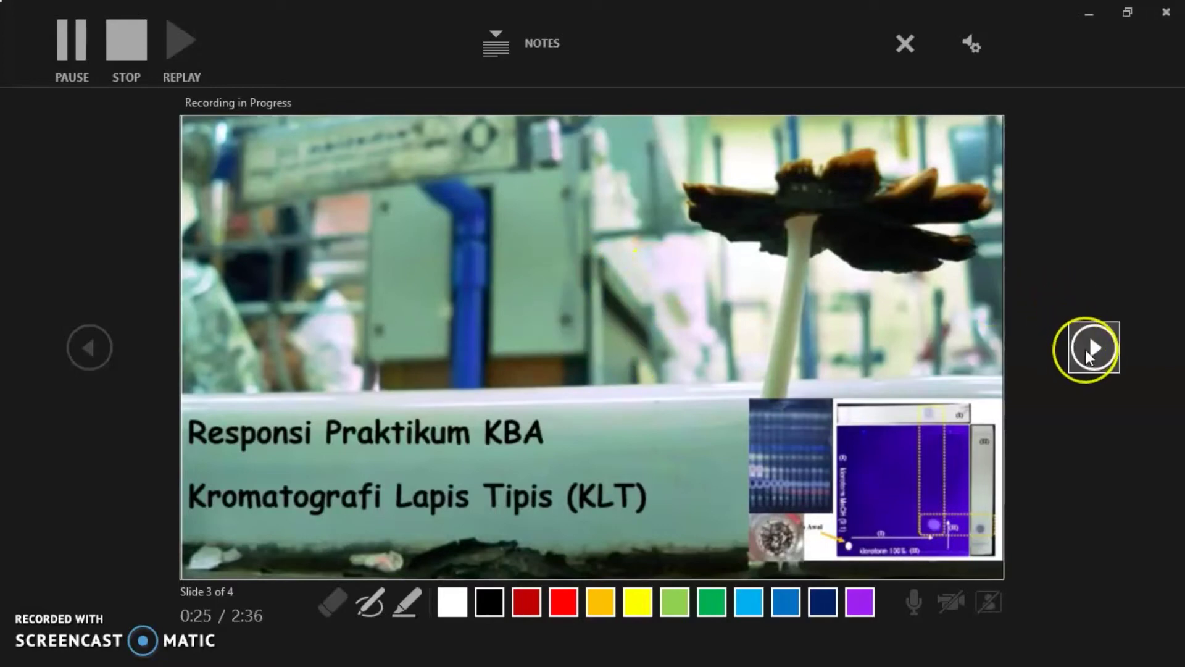
left_click(1091, 347)
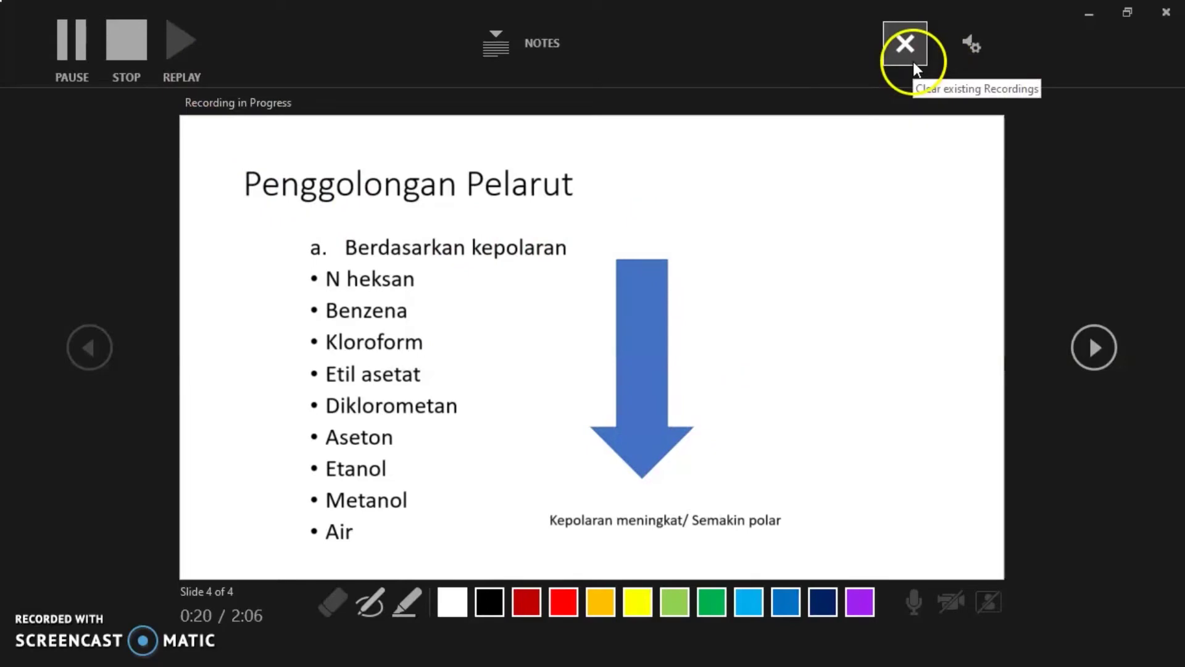
- Stop the narration recording on slide 4 and close the recording window
left_click(122, 47)
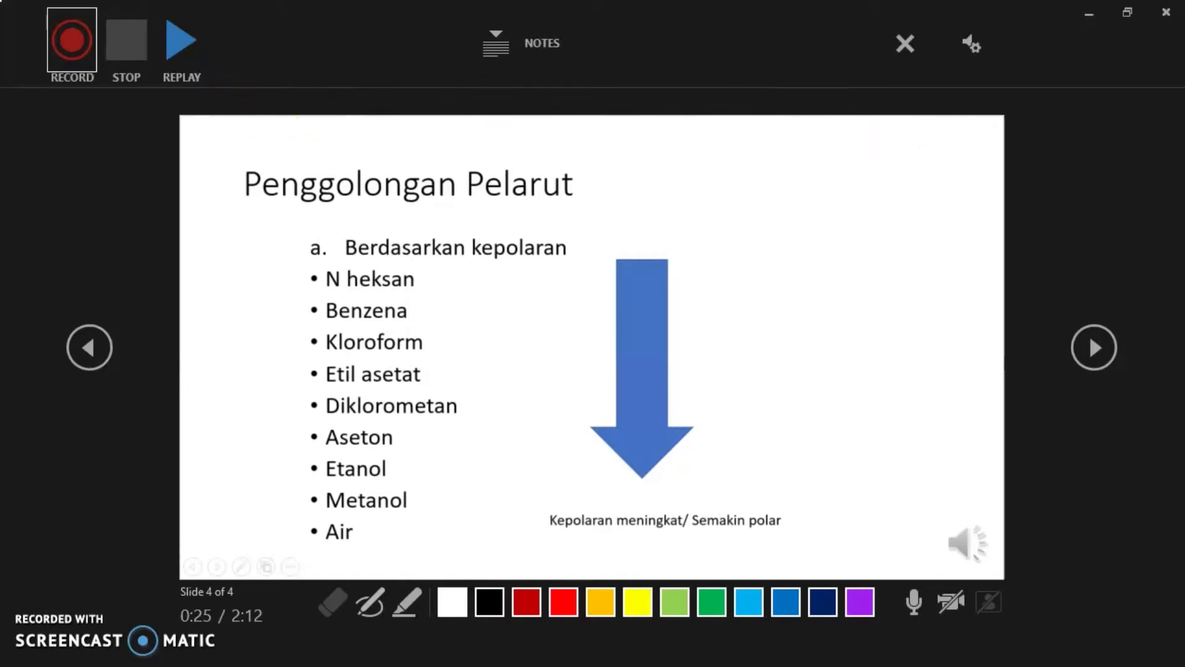
left_click(1165, 13)
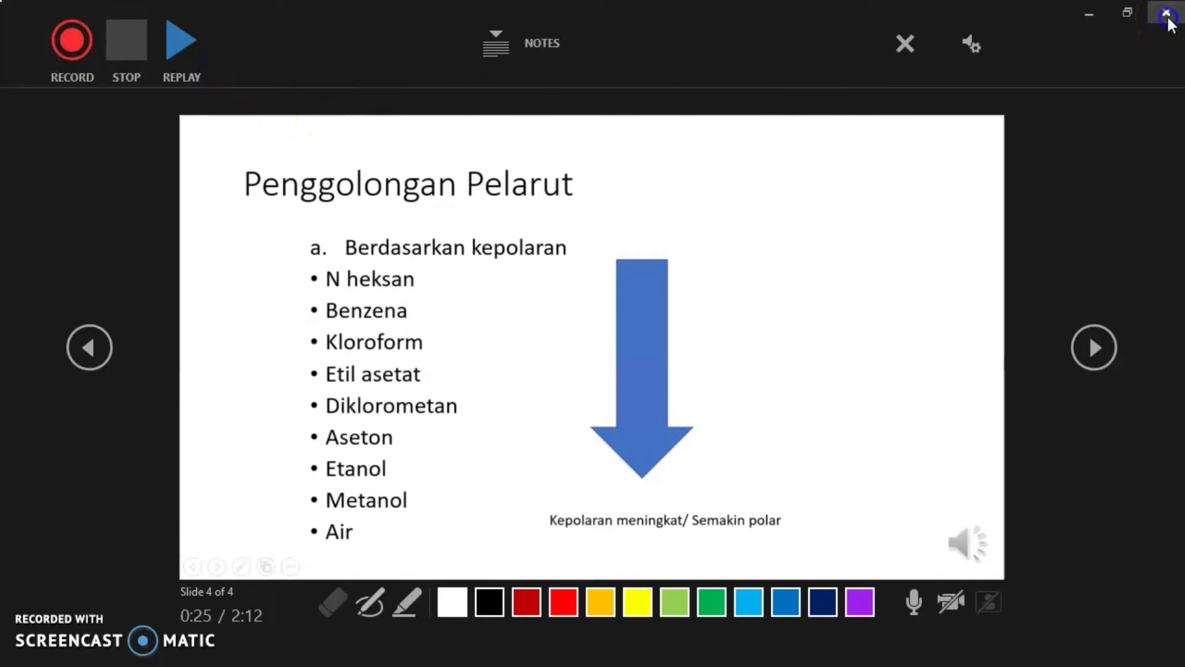
- Return to the title slide and open the File menu's Export page
left_click(106, 286)
left_click(108, 207)
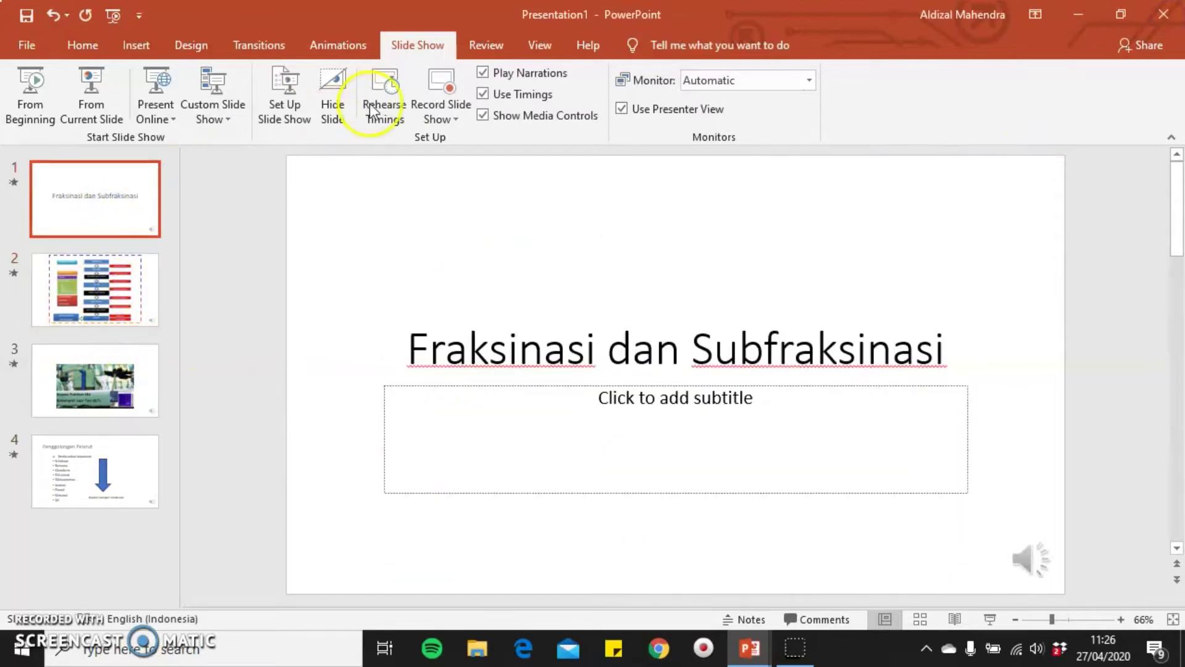
left_click(43, 53)
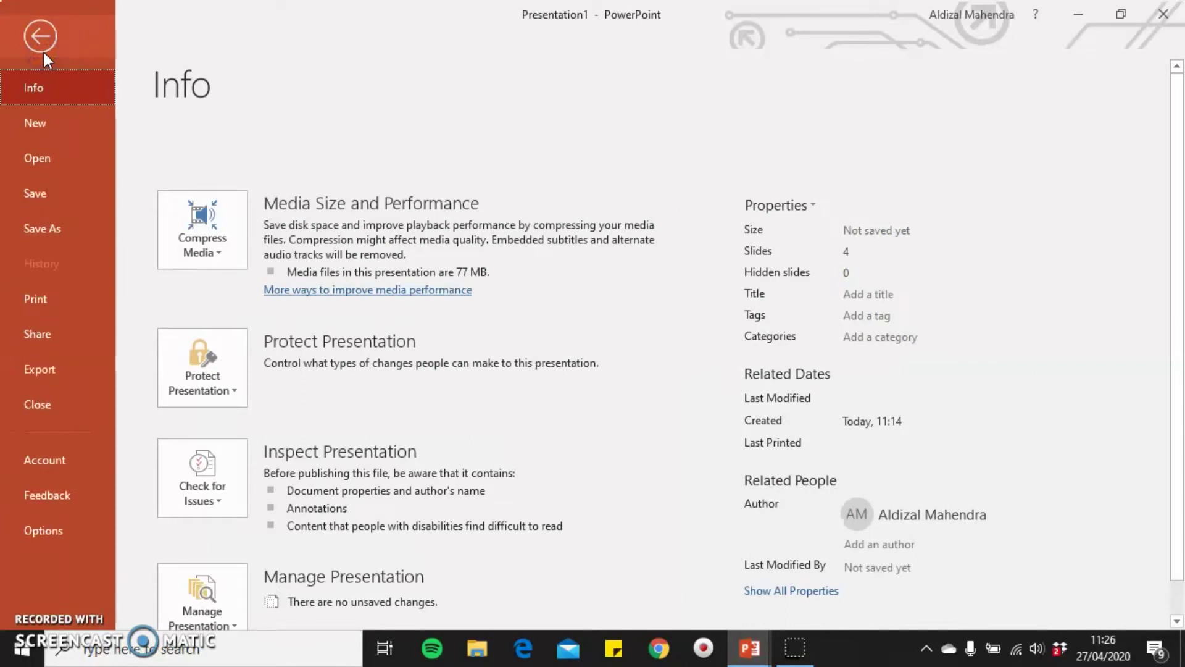
left_click(61, 221)
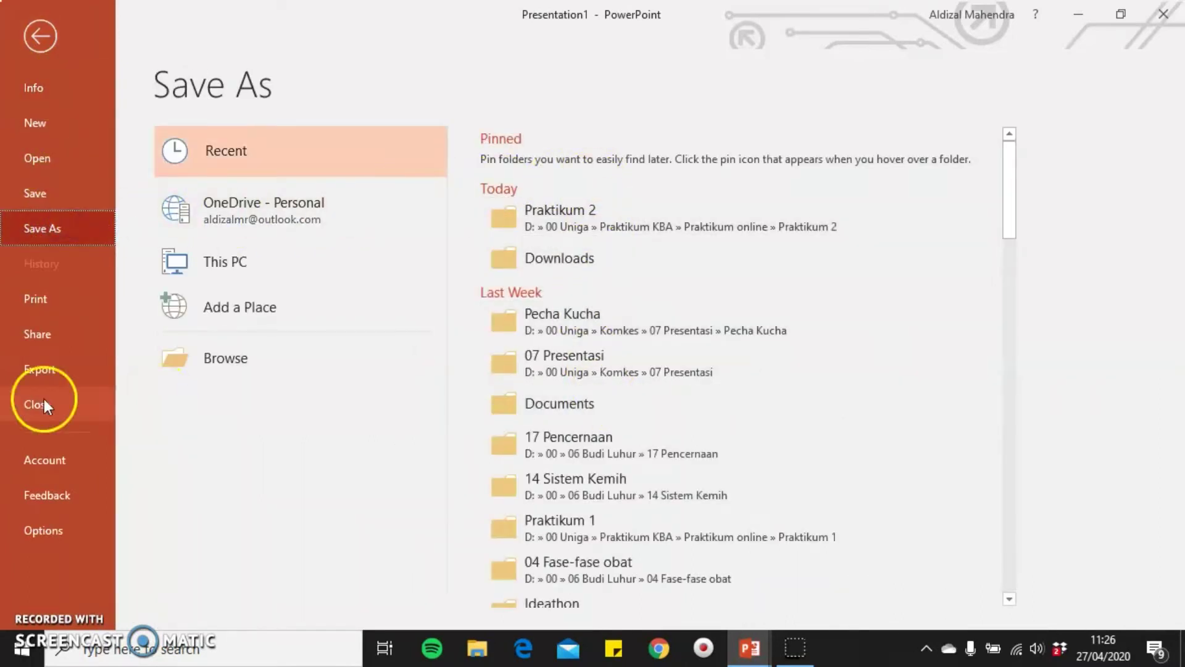
left_click(63, 370)
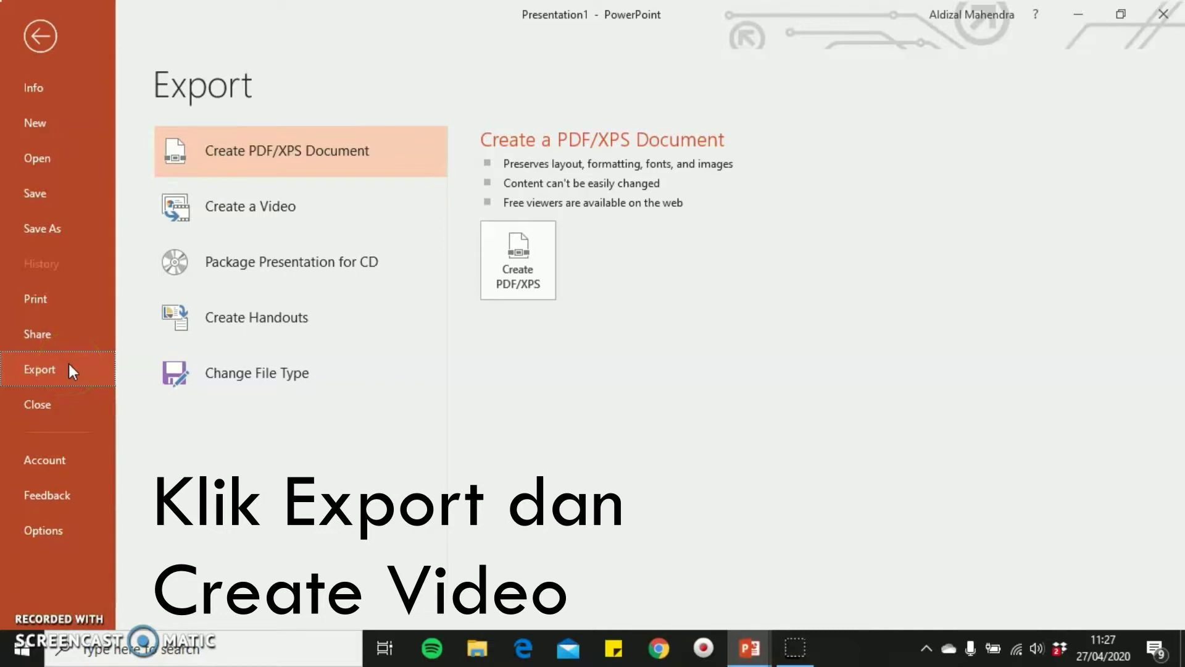
- Start a Create a Video export and set the video quality to HD (720p)
left_click(236, 207)
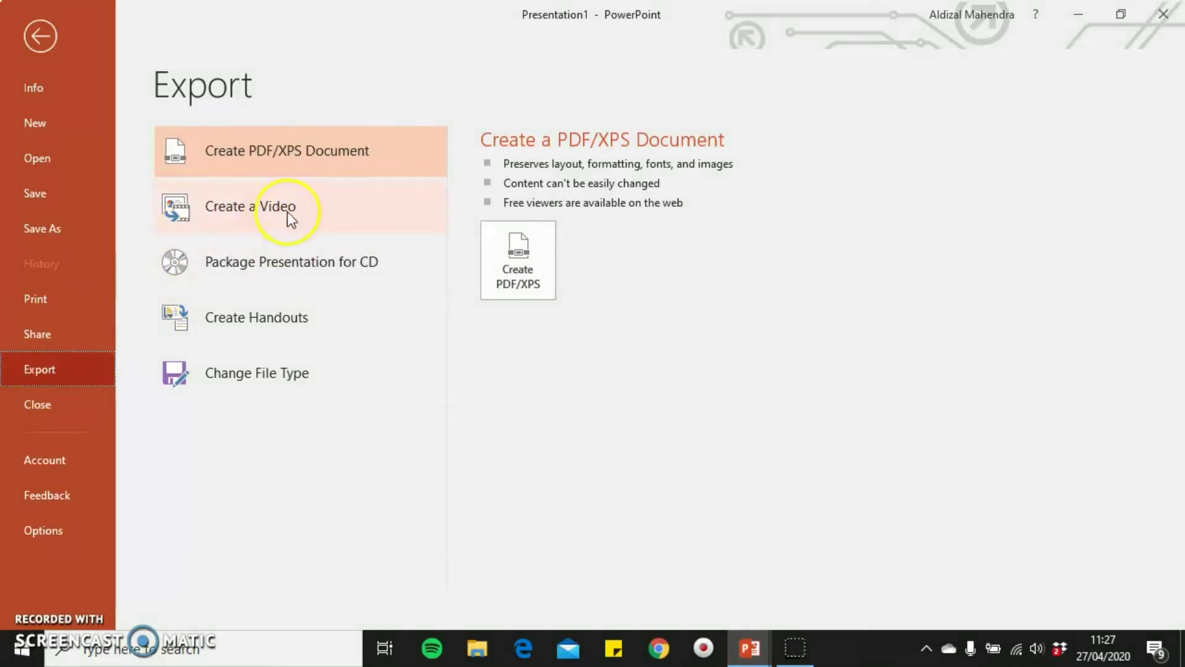
left_click(294, 213)
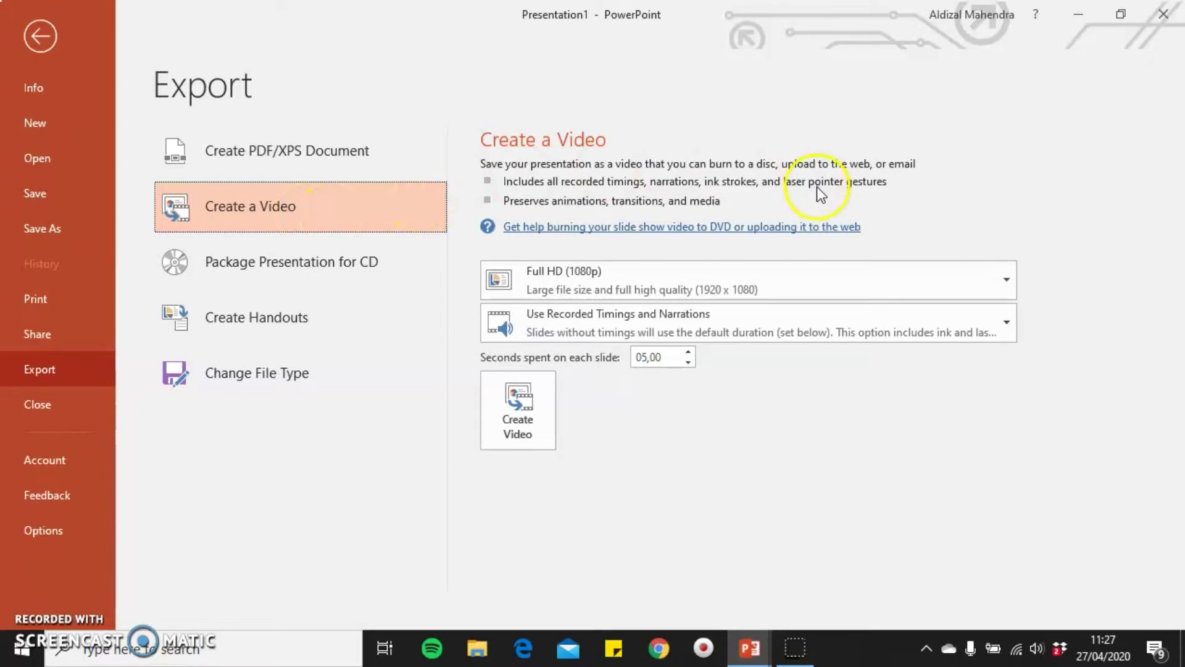
left_click(835, 287)
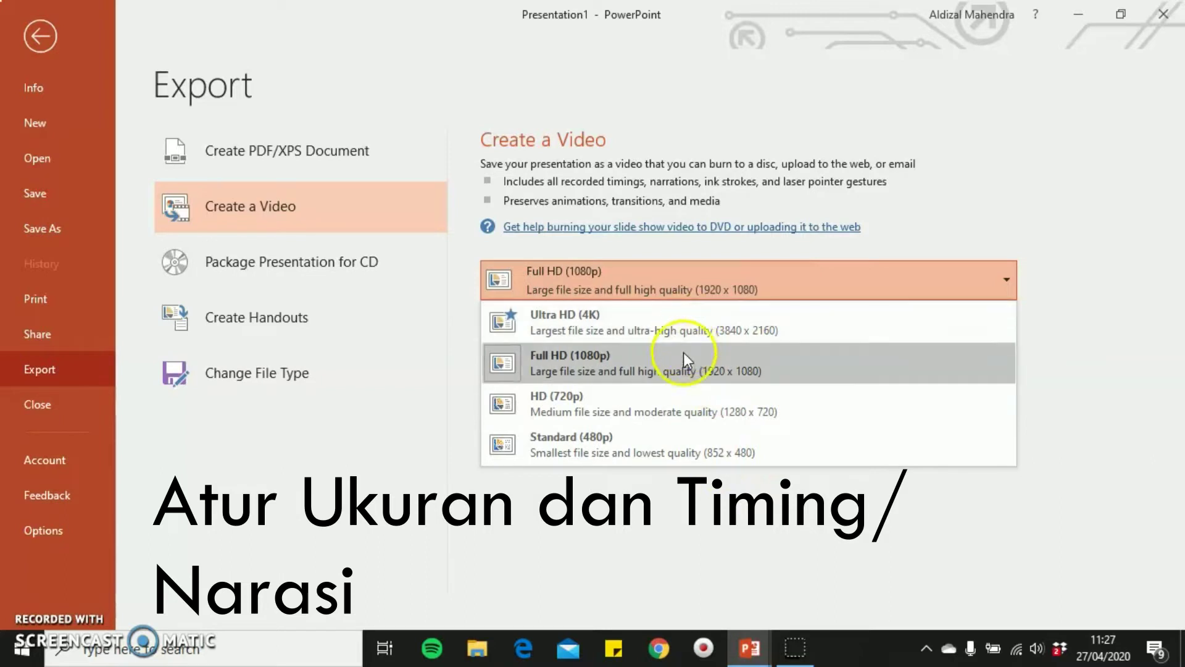
left_click(679, 410)
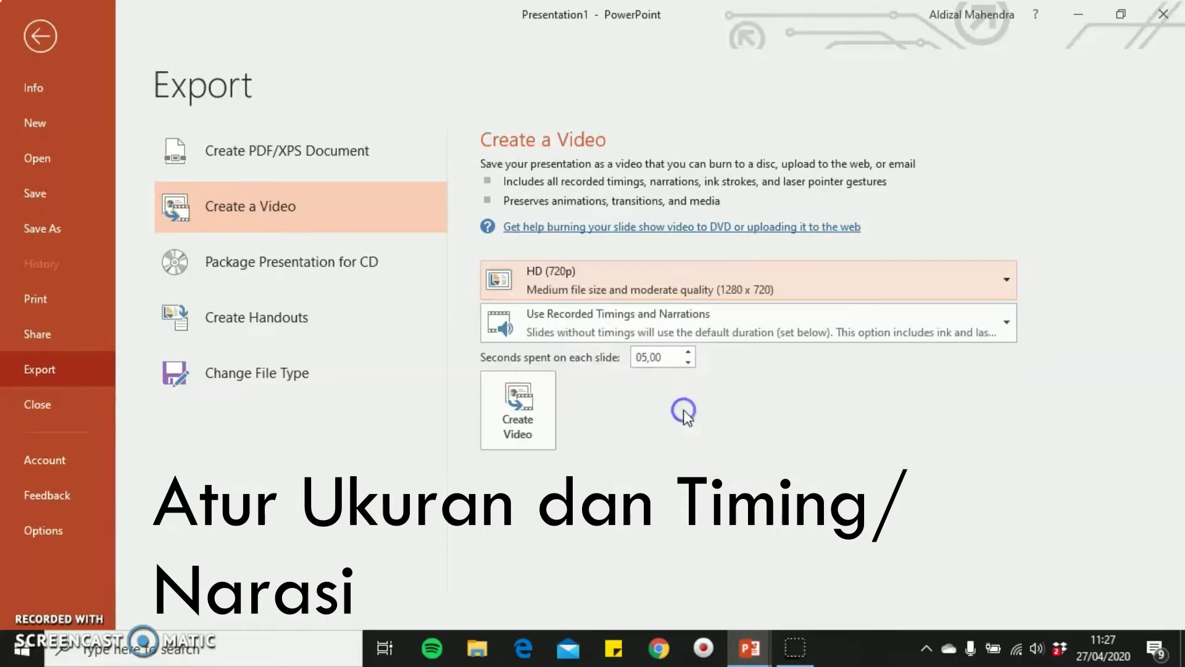
- Choose Use Recorded Timings and Narrations, leaving 05,00 seconds per slide
left_click(787, 321)
left_click(789, 325)
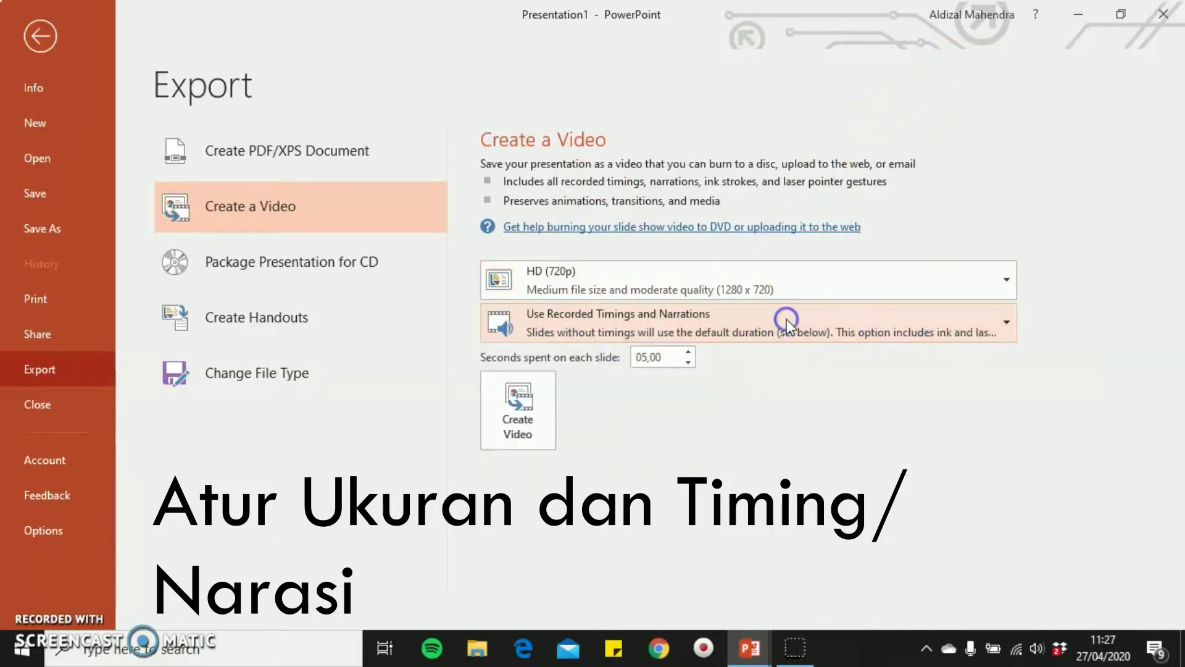
left_click(679, 321)
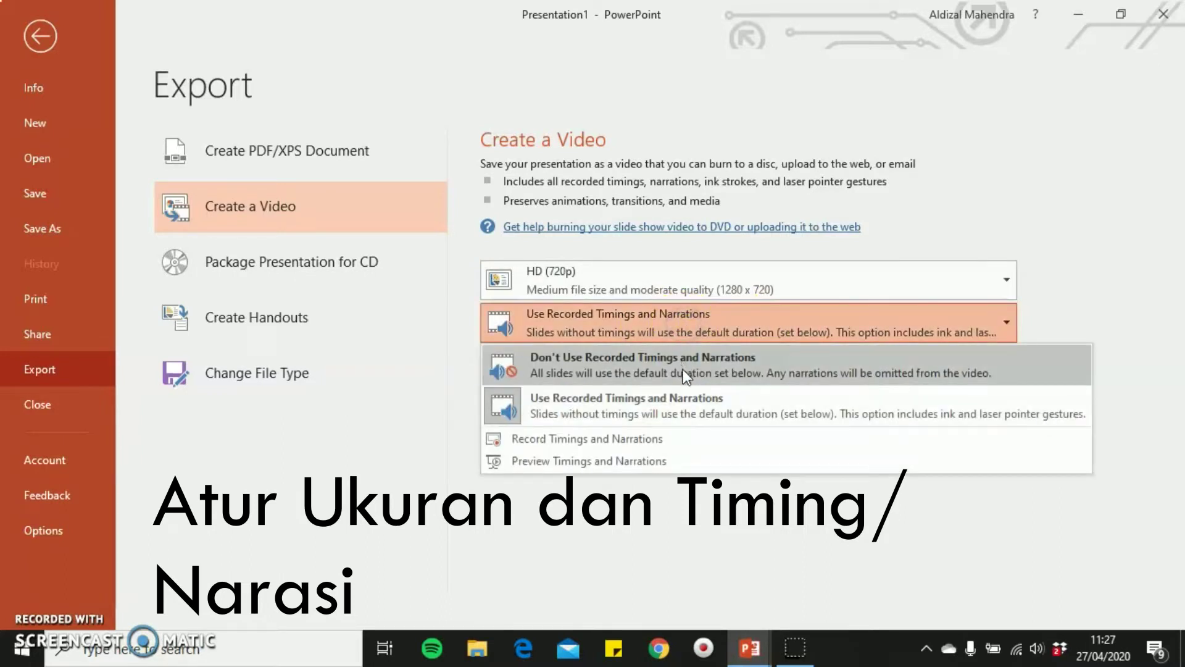
left_click(742, 322)
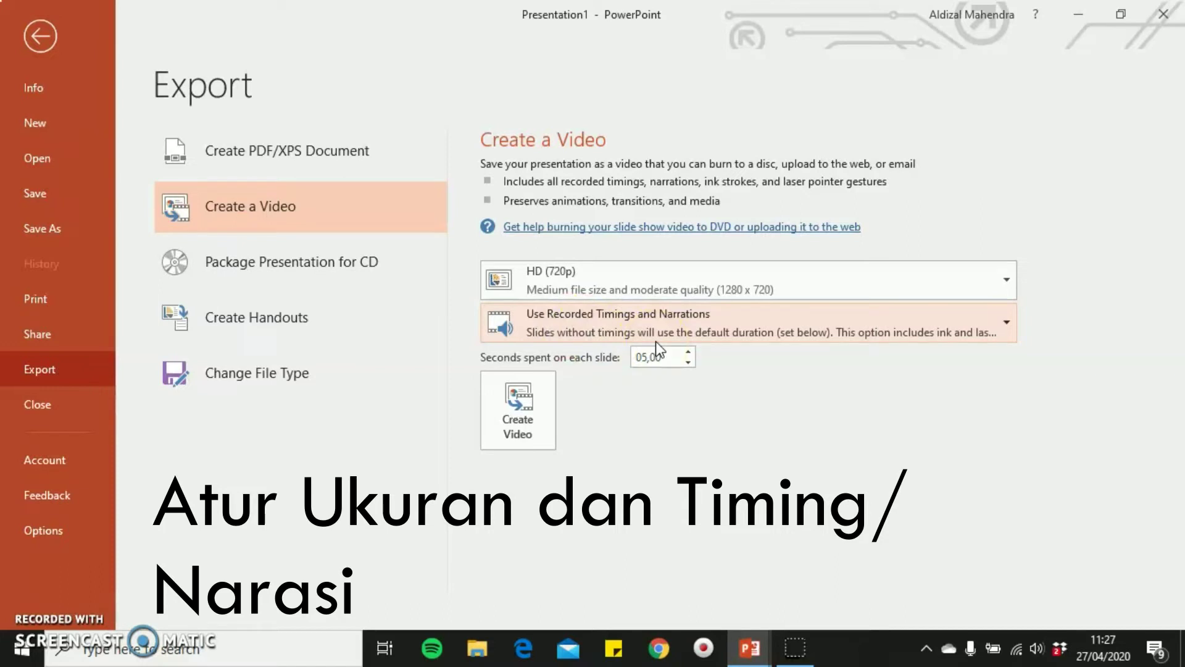
left_click(718, 328)
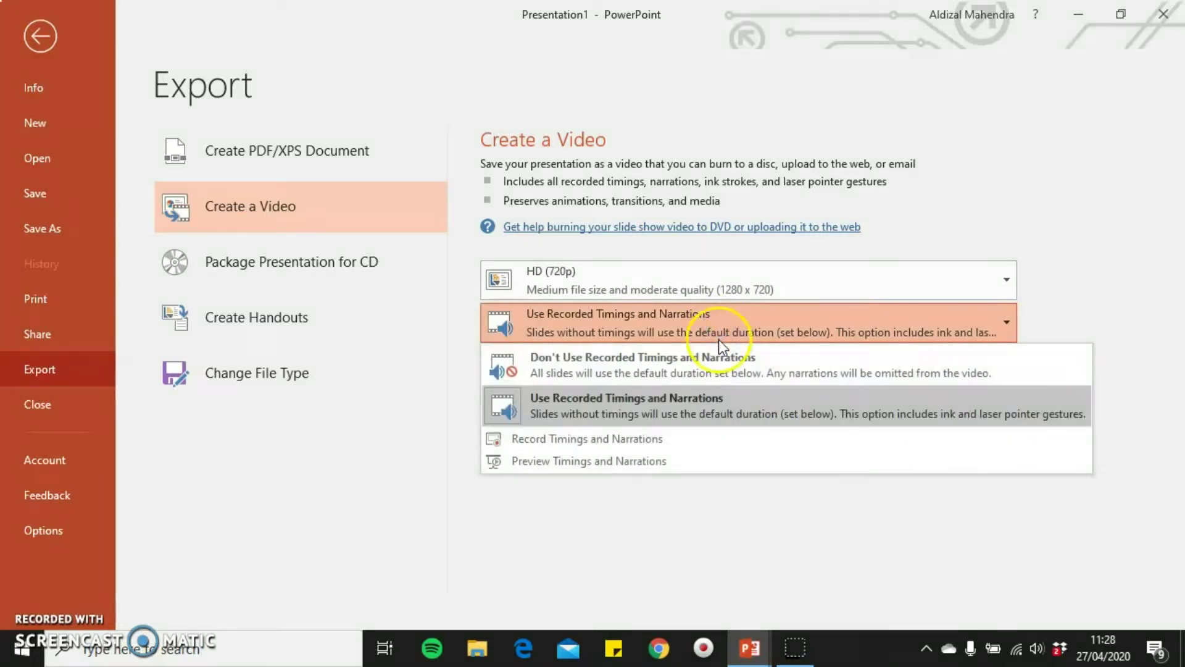
left_click(717, 364)
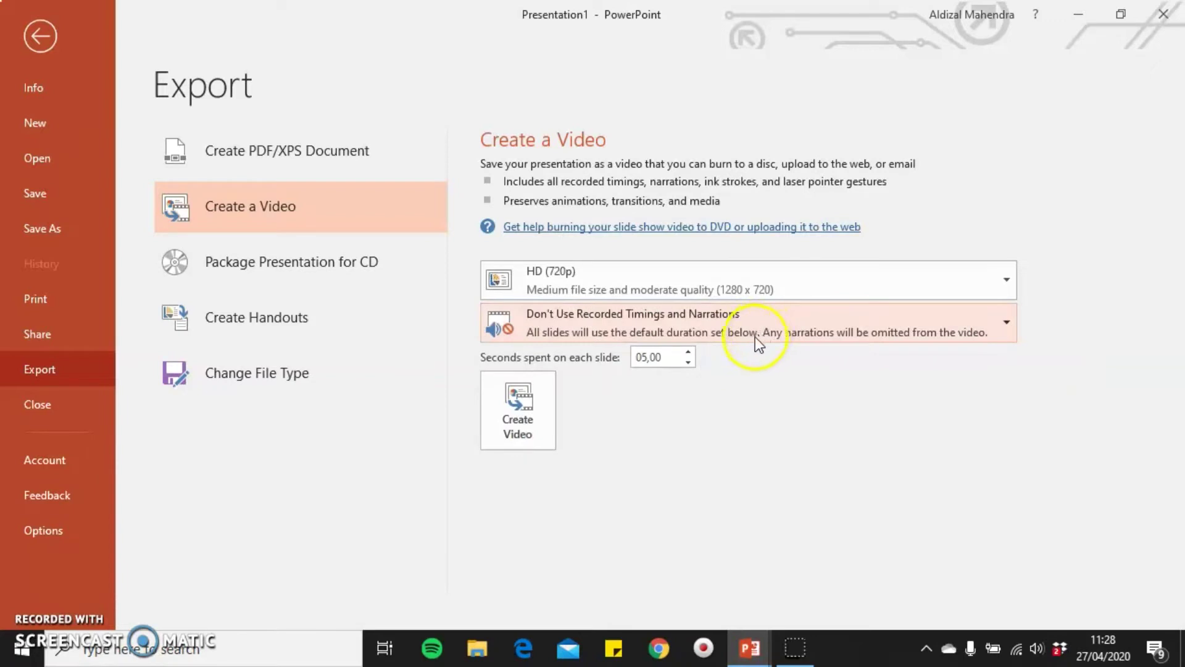
left_click(663, 351)
left_click(641, 354)
left_click(705, 332)
left_click(689, 402)
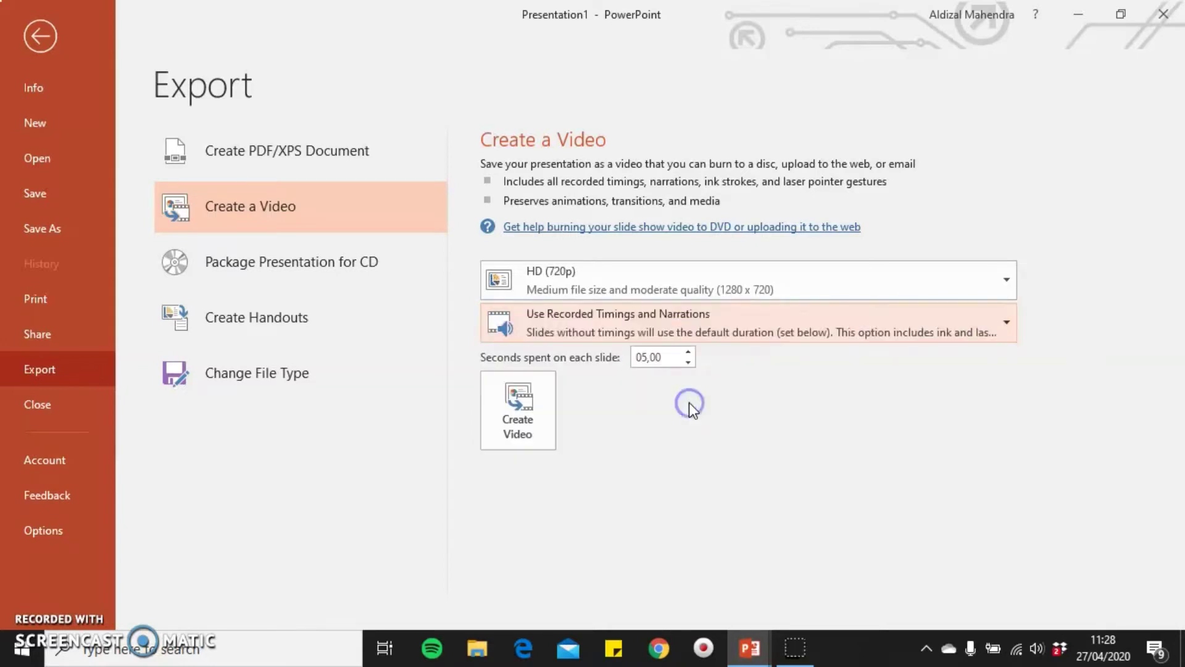
- Save the video as Fraksinasi dan Subfraksinasi.mp4 in MPEG-4 Video format in Documents
left_click(530, 398)
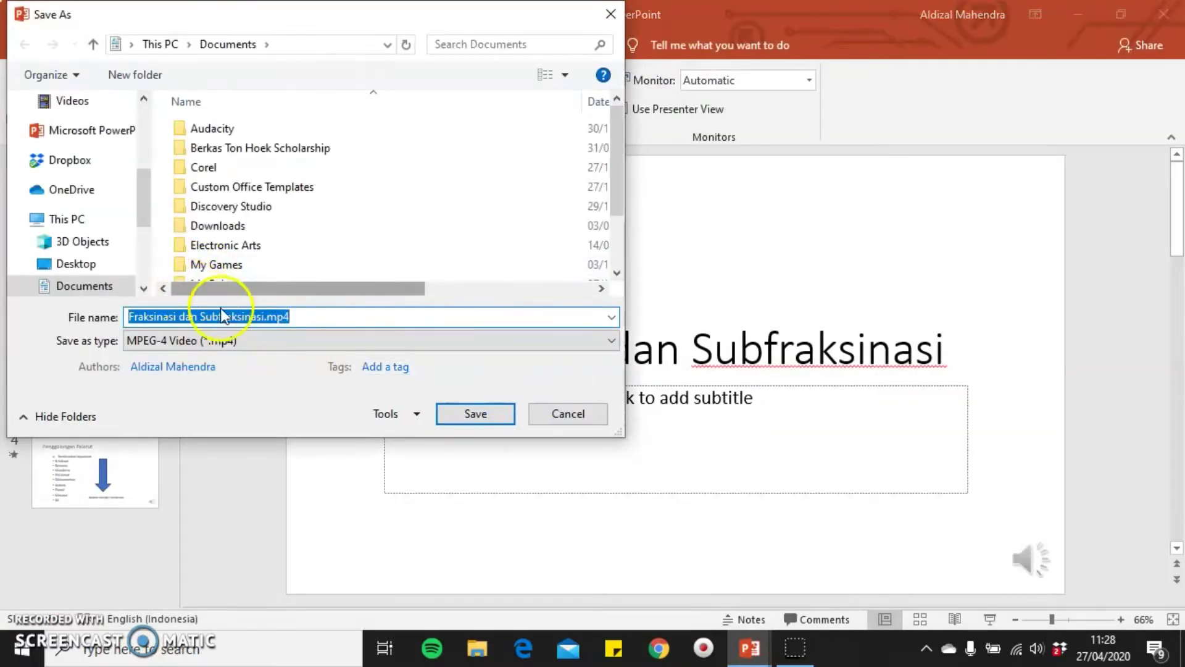
scroll(147, 251, "down", 3)
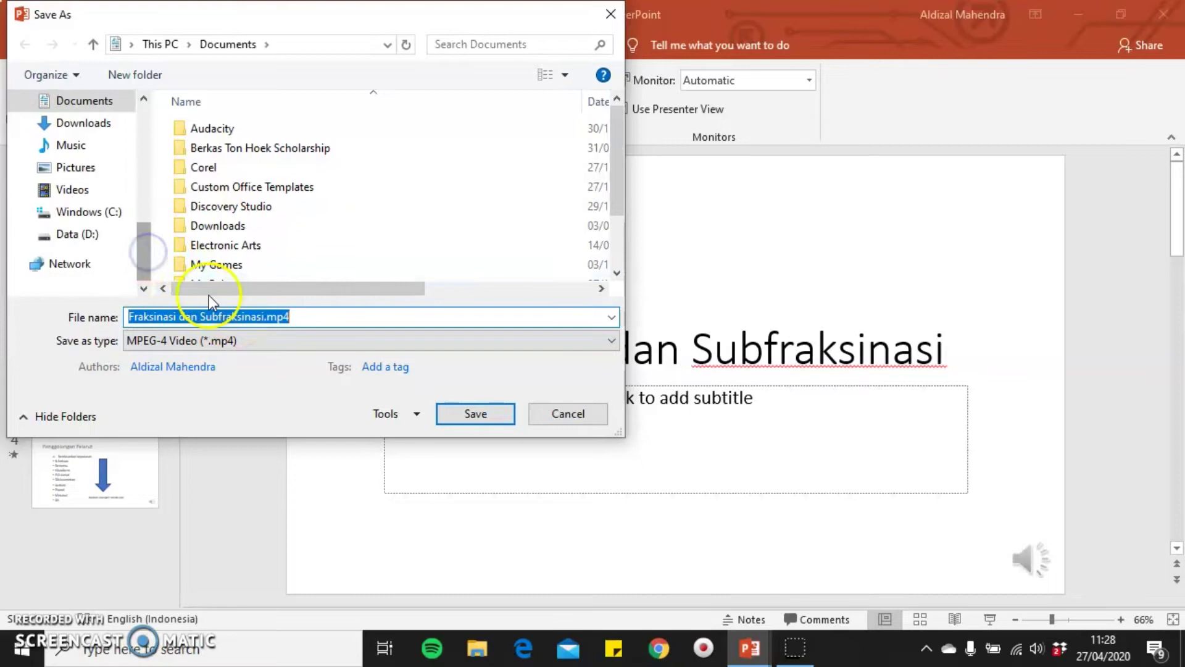
left_click(240, 342)
left_click(253, 358)
left_click(265, 340)
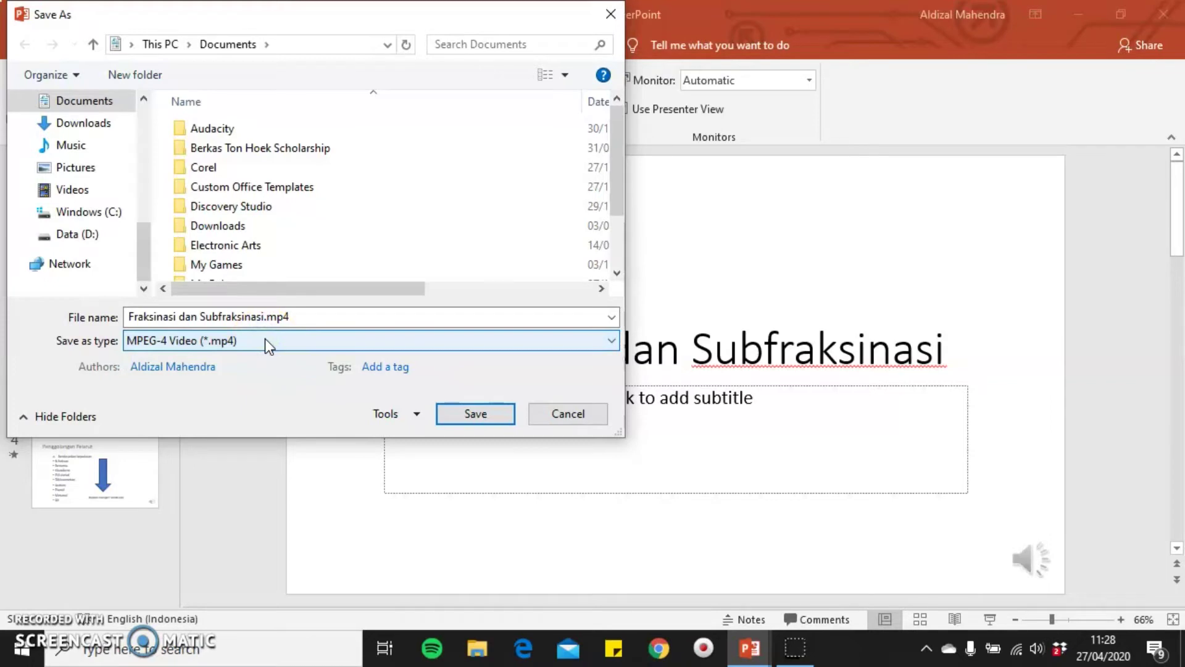
left_click_drag(365, 287, 438, 354)
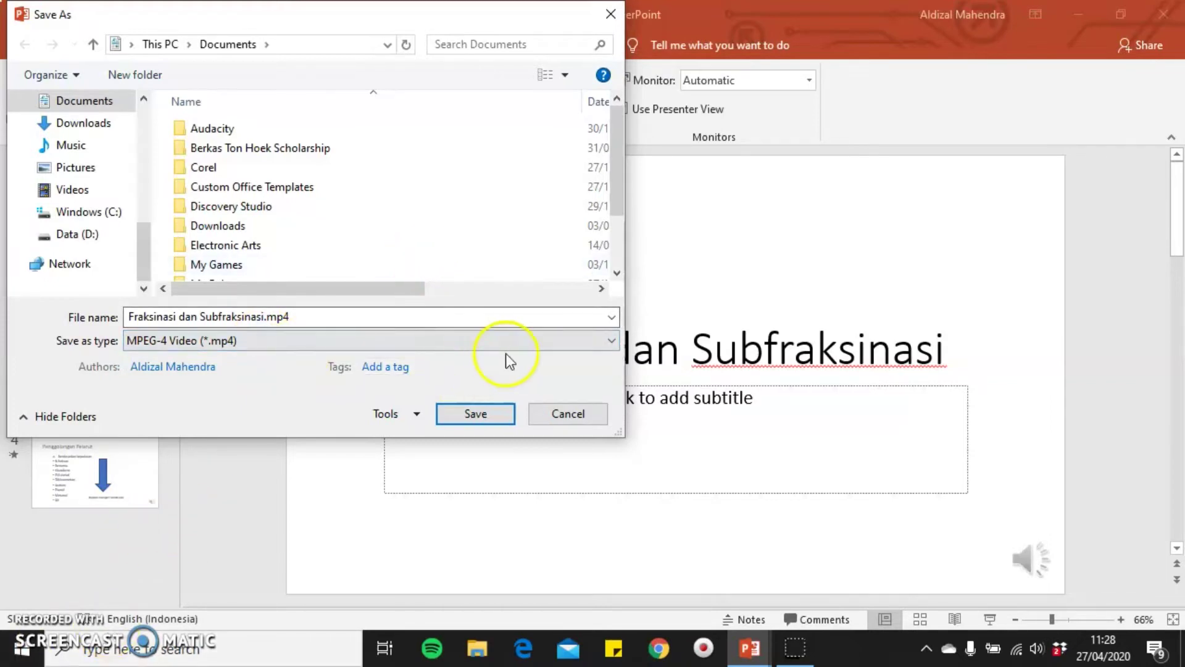
left_click(483, 412)
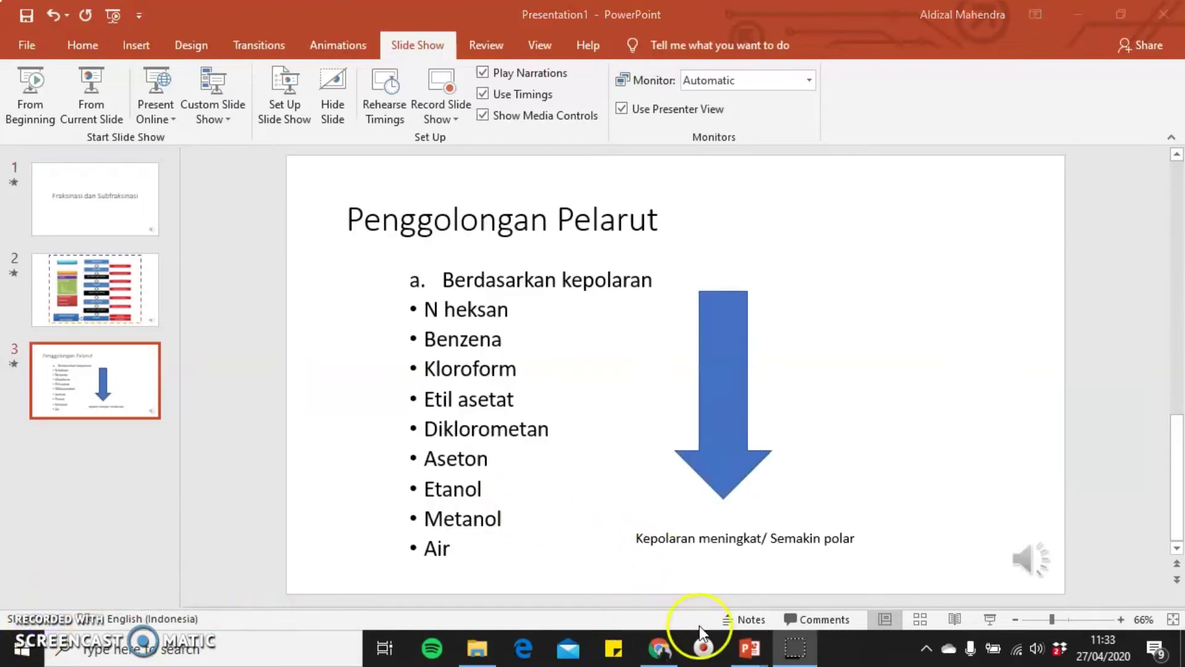
- Check that Fraksinasi dan Subfraksinasi.mp4 (7,488 KB) is in Documents, then return to Google Classroom
left_click(477, 647)
left_click(293, 114)
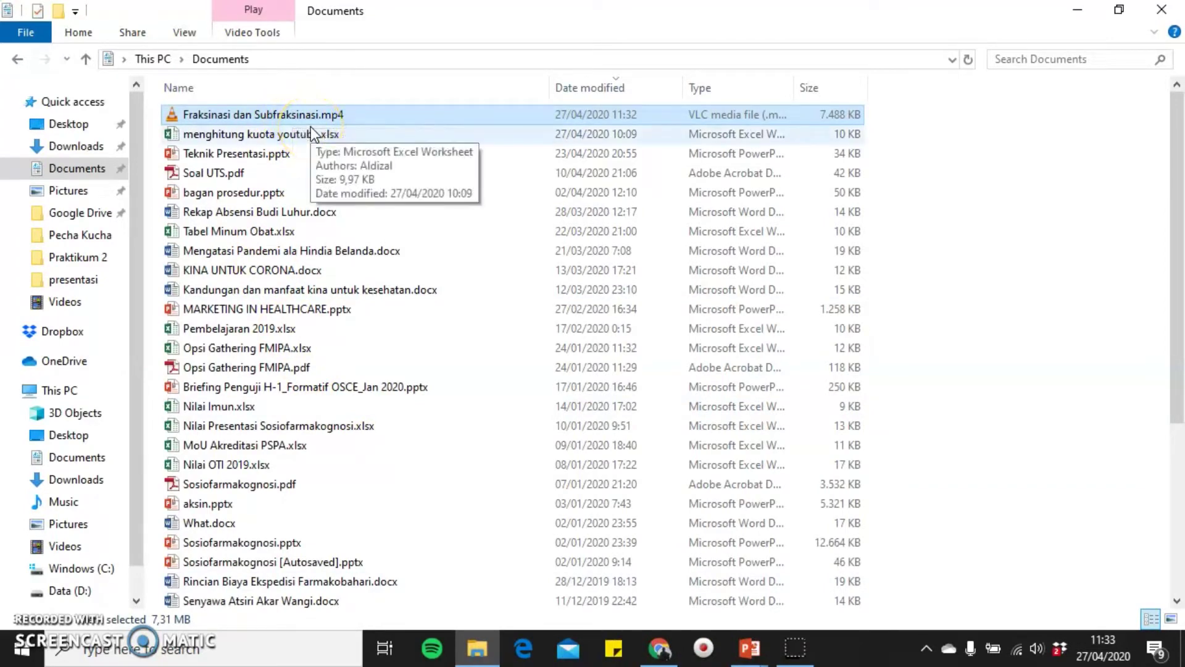
left_click(468, 116)
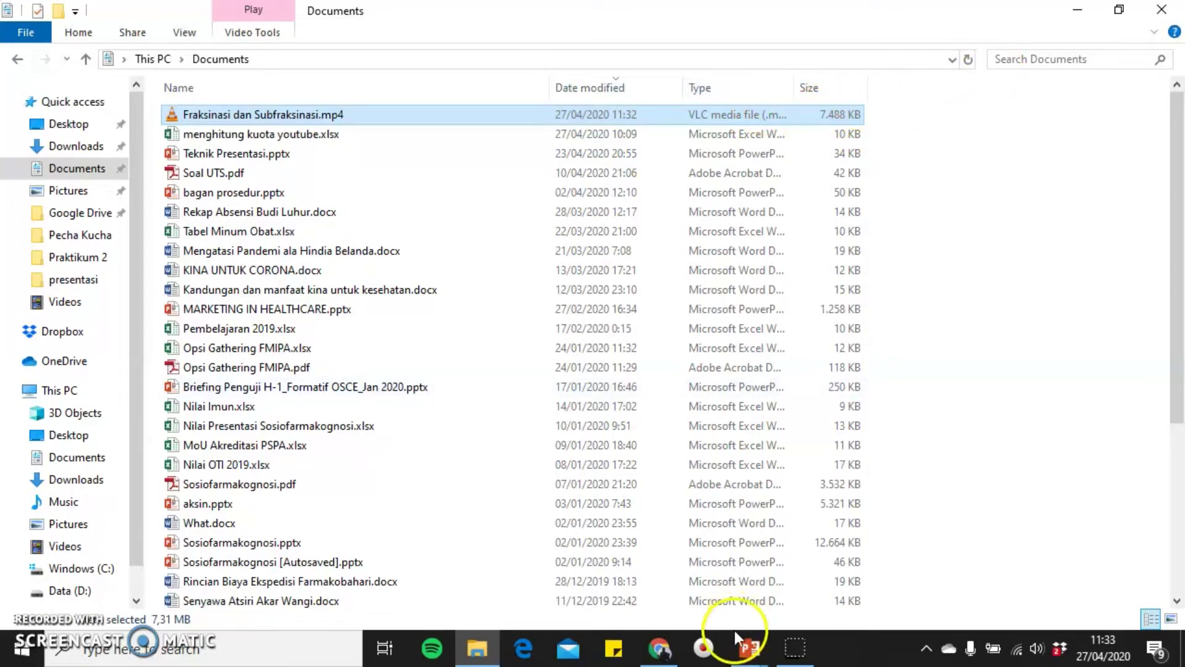
mouse_move(750, 647)
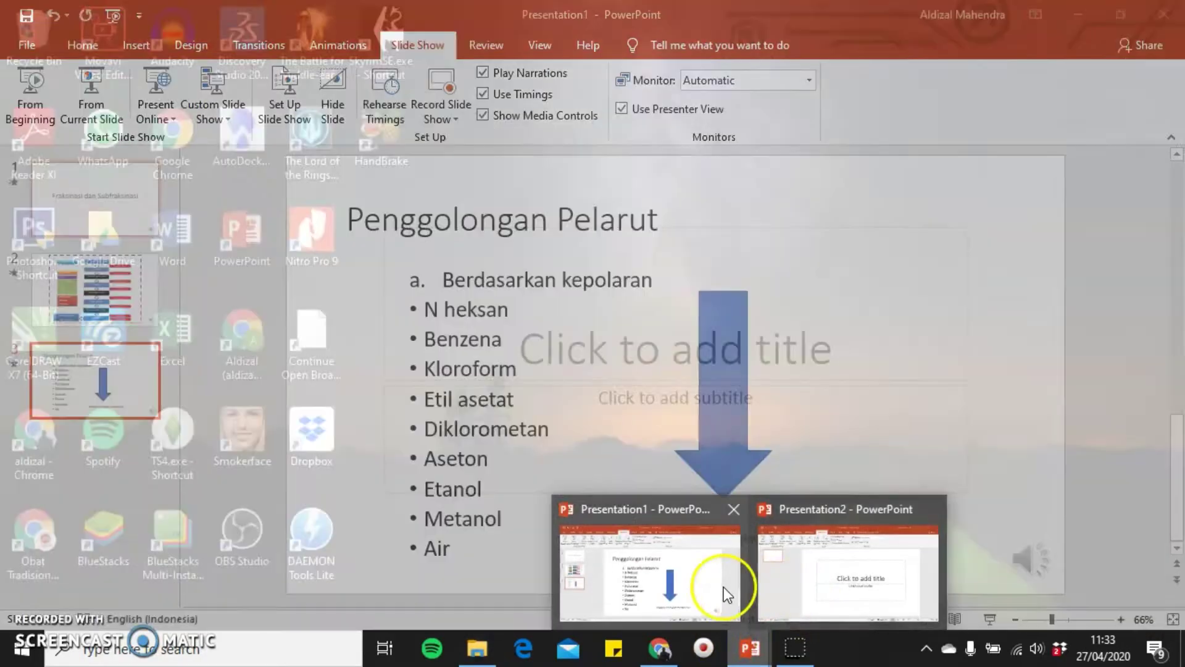
left_click(723, 586)
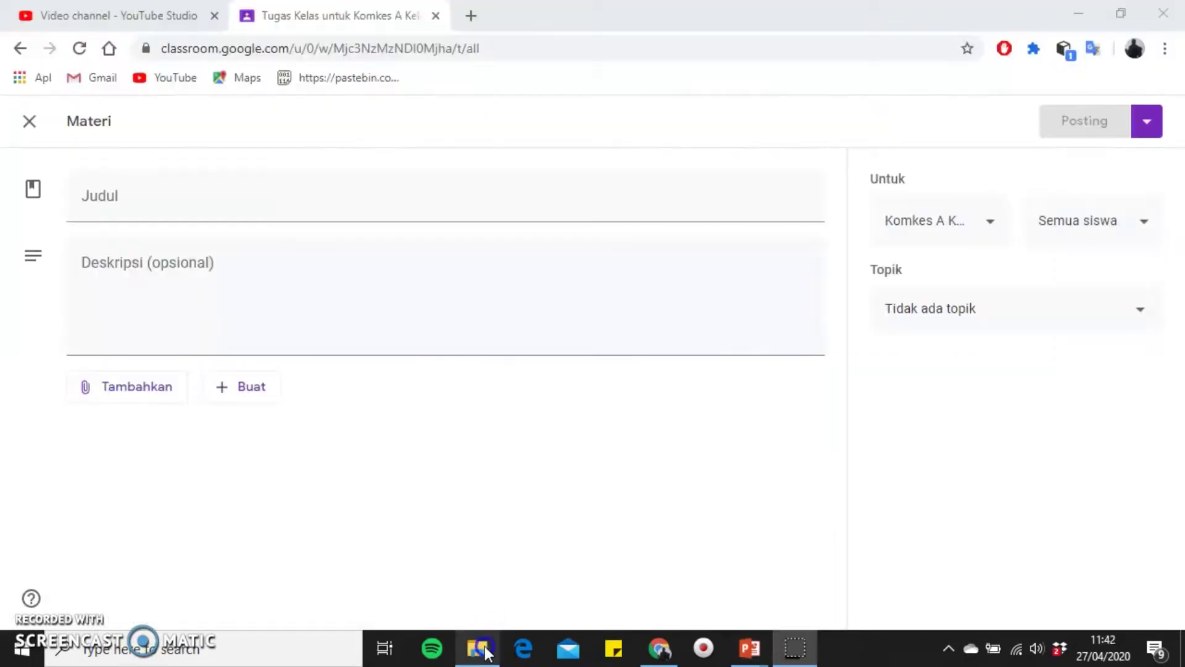
left_click(477, 648)
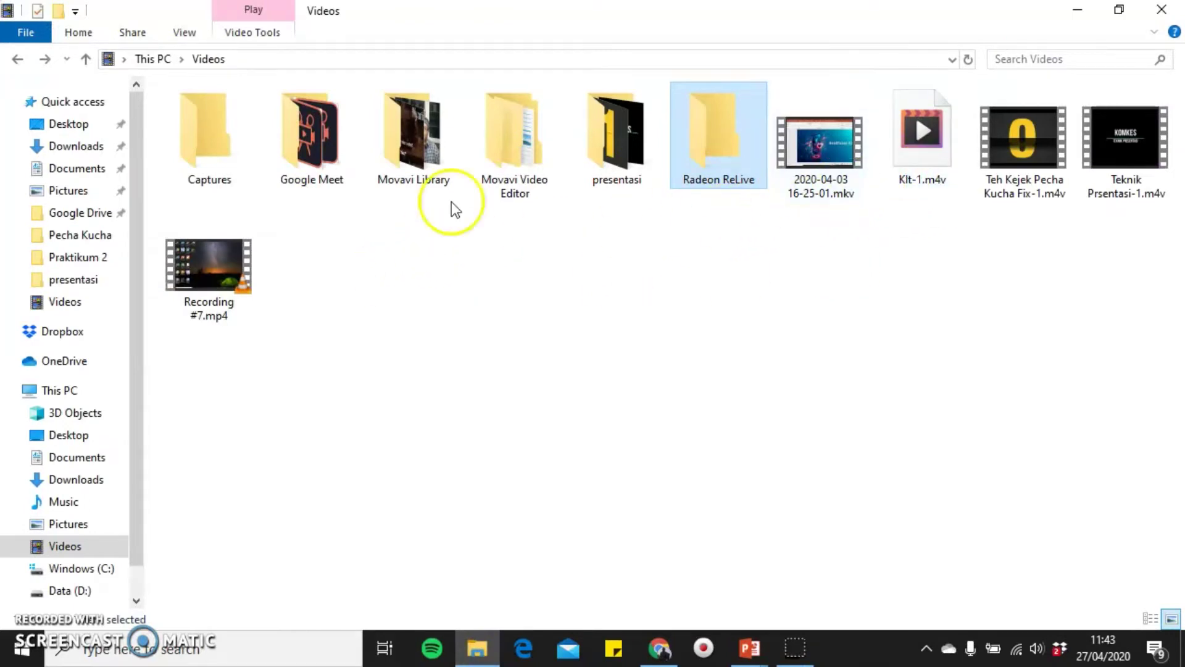
left_click(94, 175)
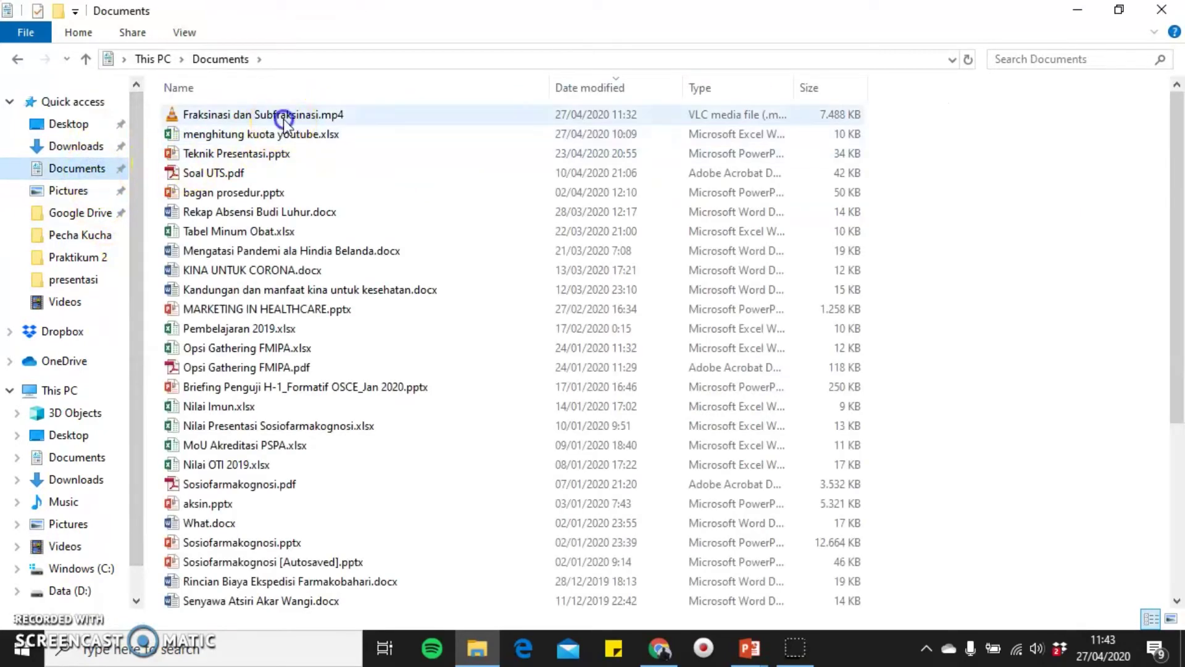
left_click(284, 118)
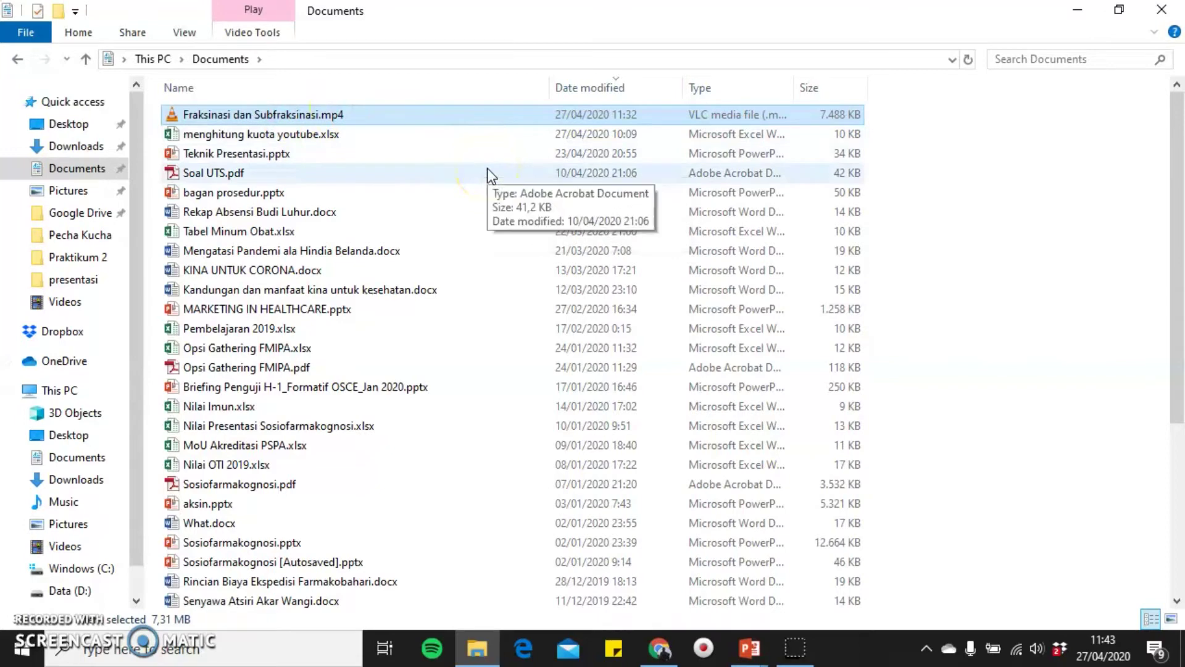
key("alt+Tab")
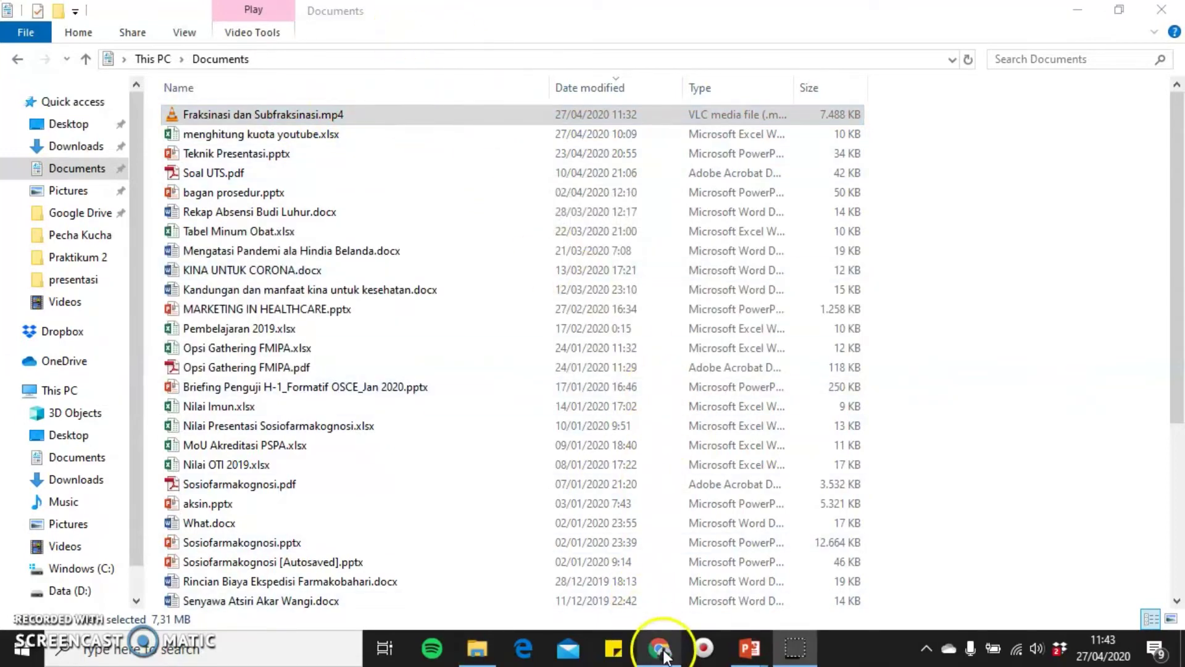
mouse_move(660, 648)
left_click(662, 605)
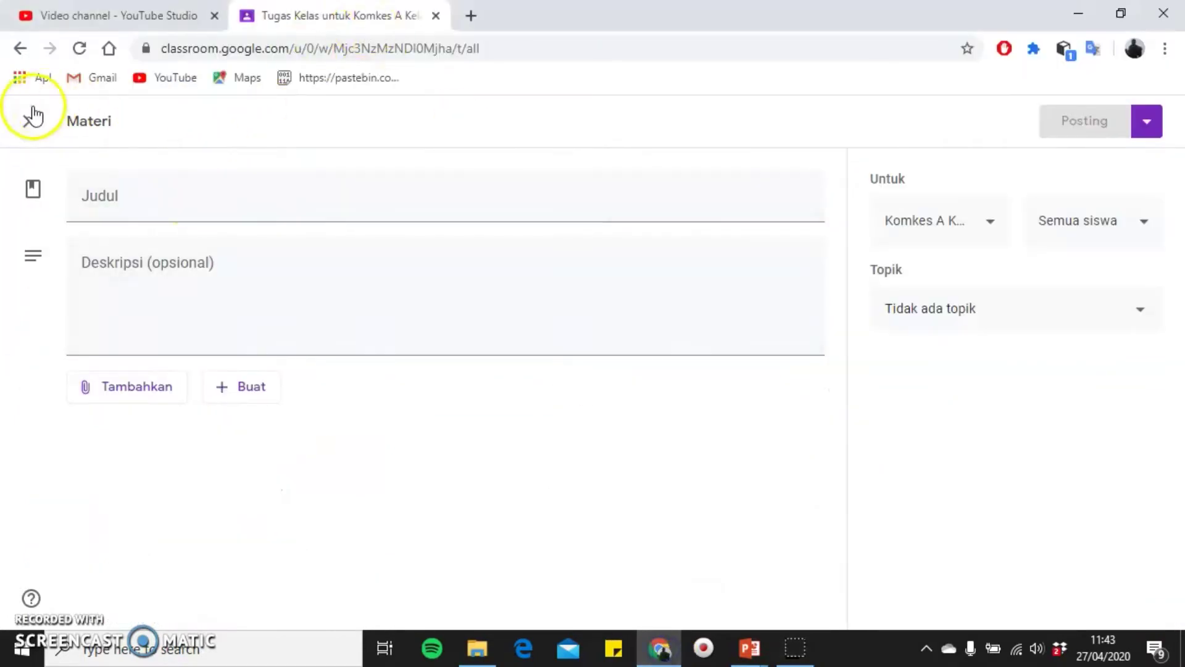
- Cancel the Tambahkan > File picker without attaching anything and go to YouTube Studio
left_click(132, 385)
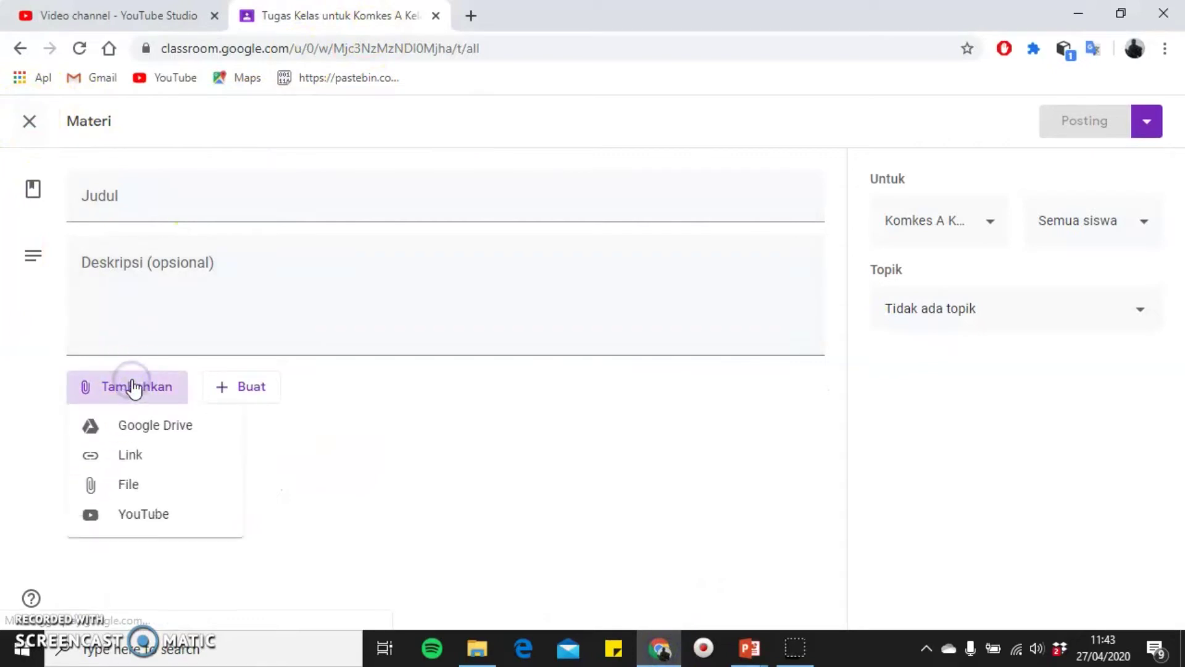
left_click(141, 485)
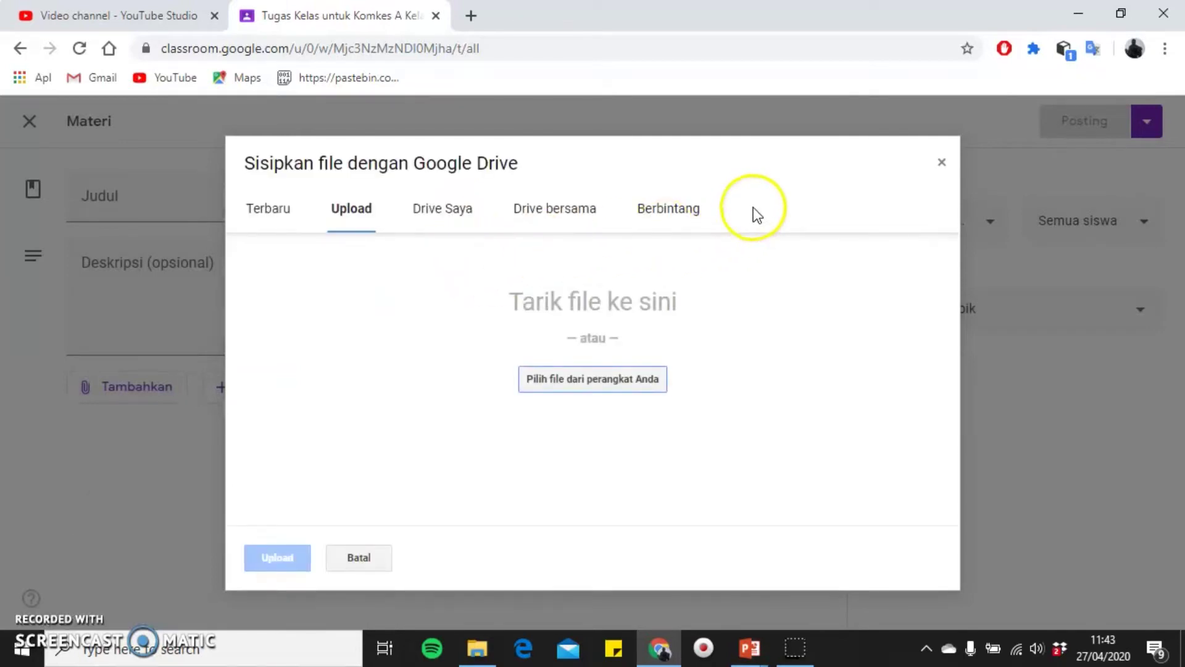
key("Escape")
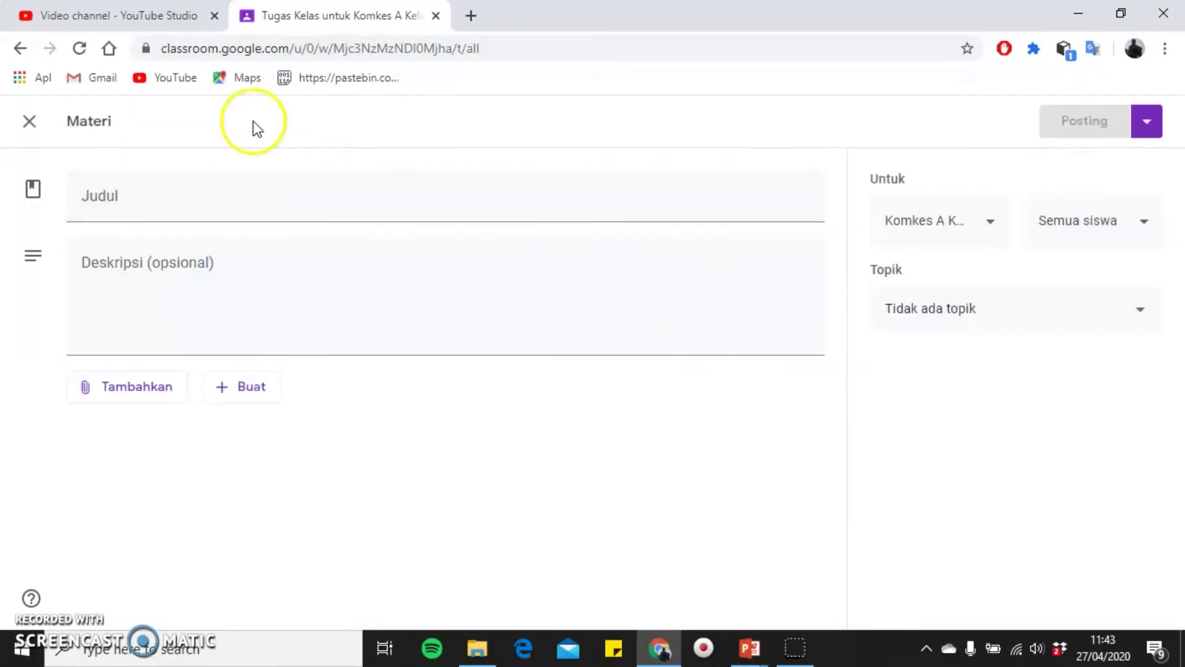
left_click(159, 13)
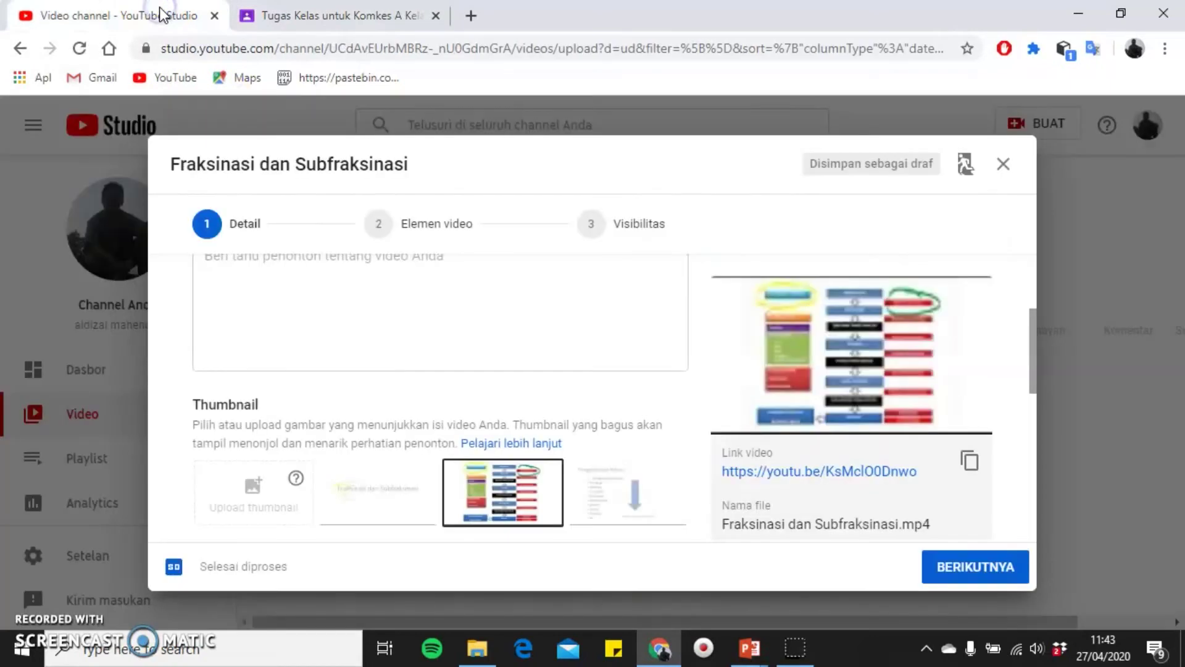
- Scroll through the upload details to review the 'Fraksinasi dan Subfraksinasi' title and thumbnail
scroll(598, 409, "up", 3)
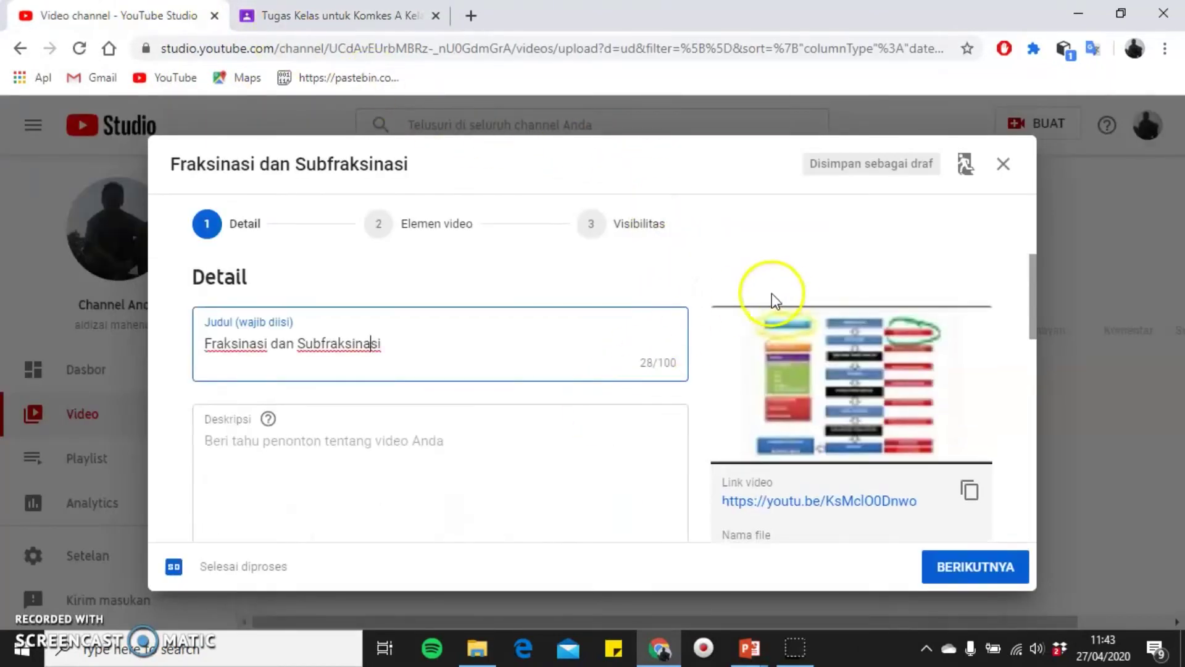
scroll(698, 383, "down", 3)
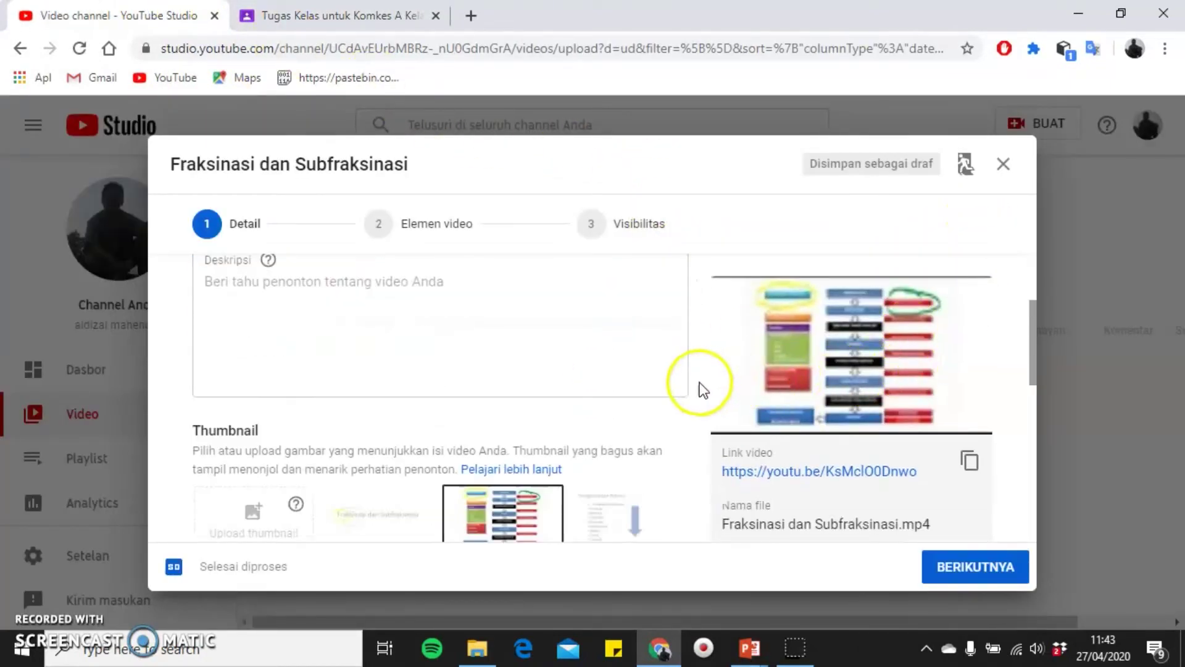
scroll(698, 383, "down", 2)
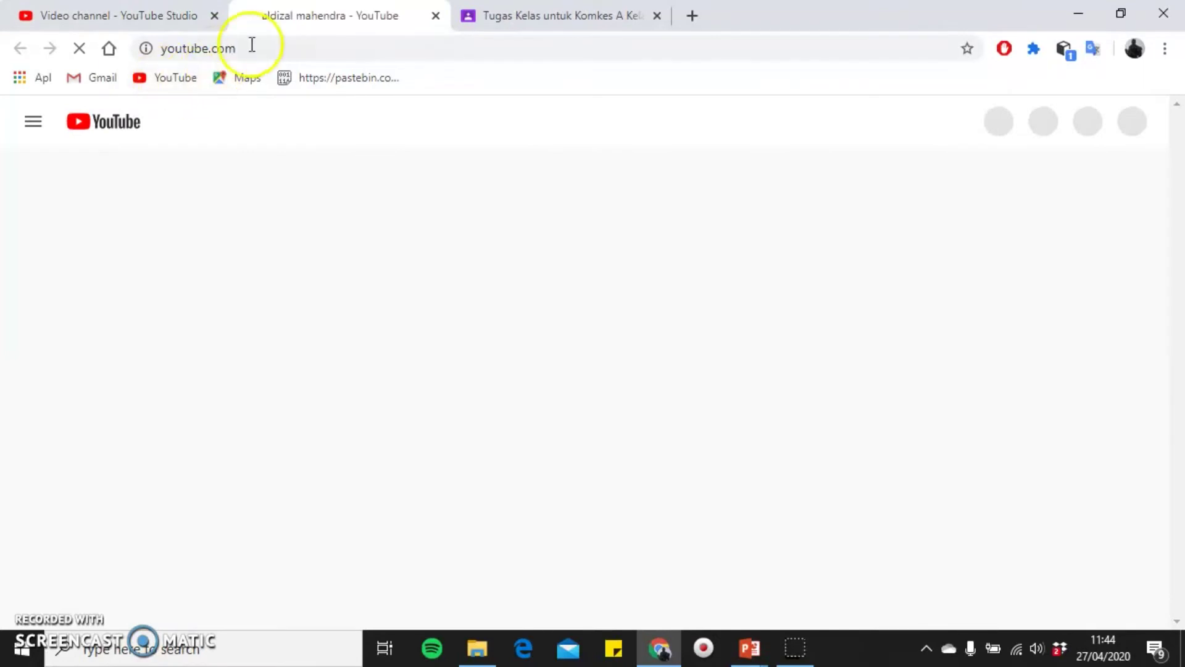
- From the YouTube home page, choose Create > Upload video
left_click(1010, 206)
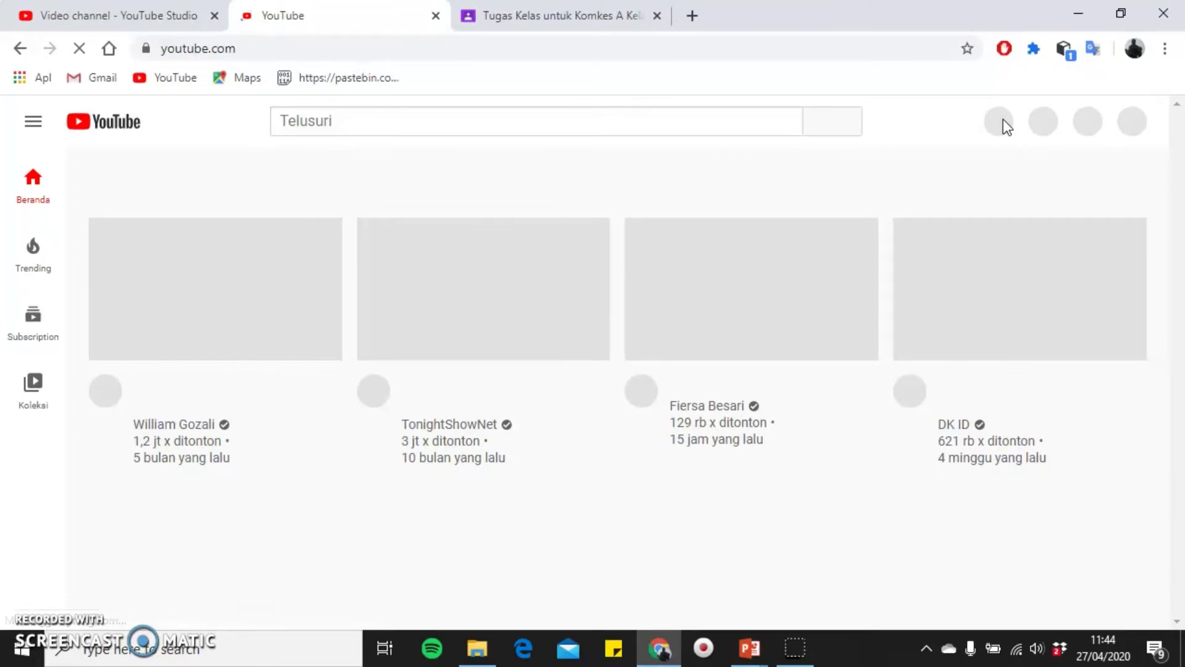
left_click(984, 122)
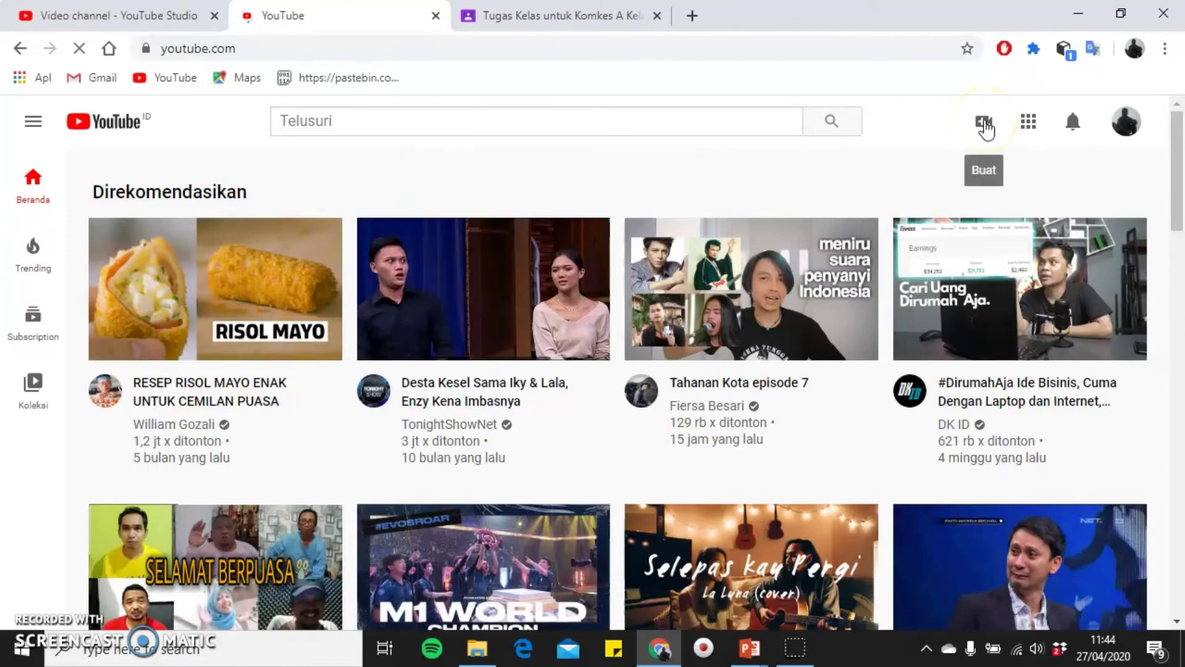
left_click(985, 122)
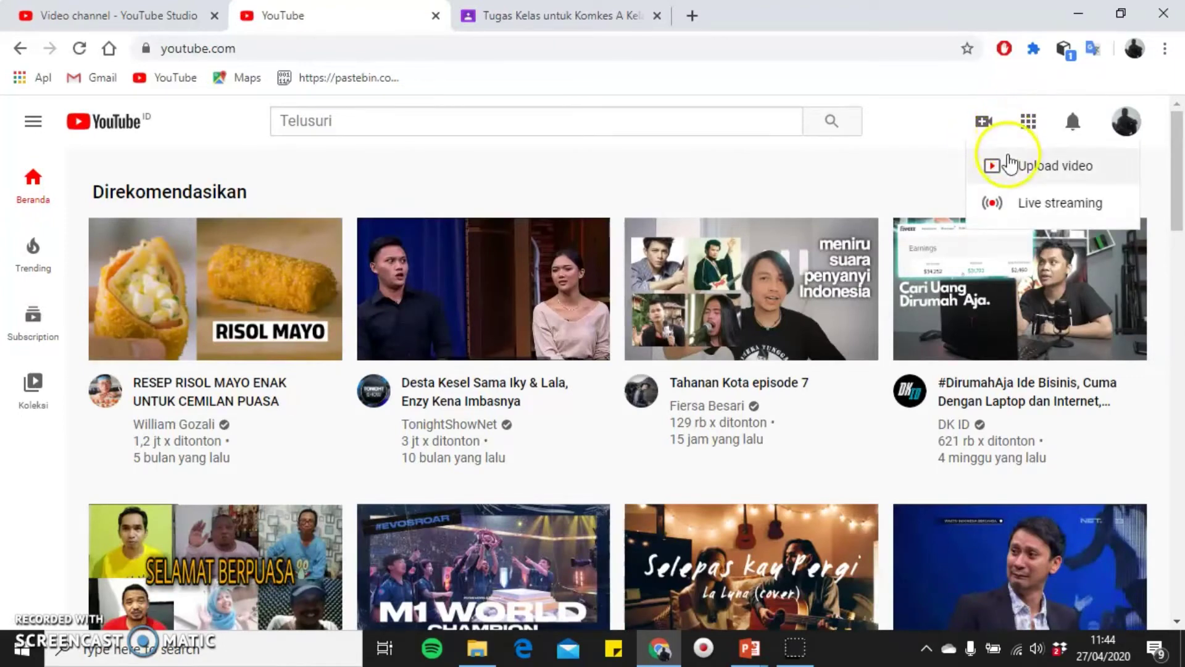
left_click(1053, 165)
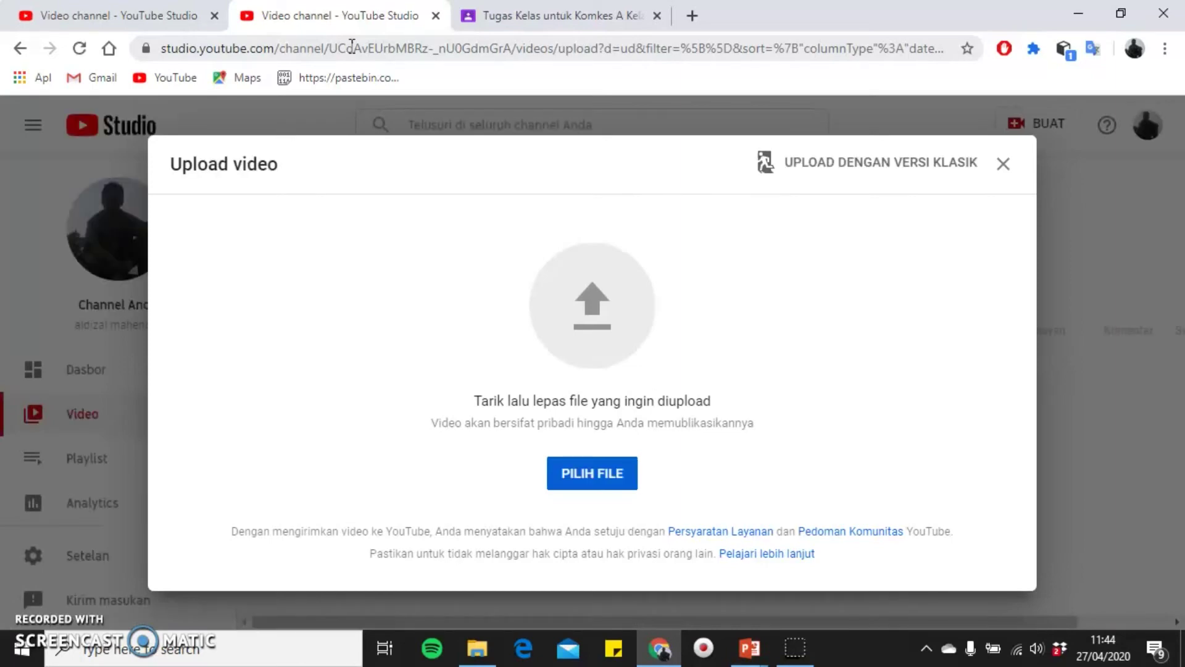
- Drag Fraksinasi dan Subfraksinasi.mp4 from File Explorer into the Upload video dialog
left_click(477, 648)
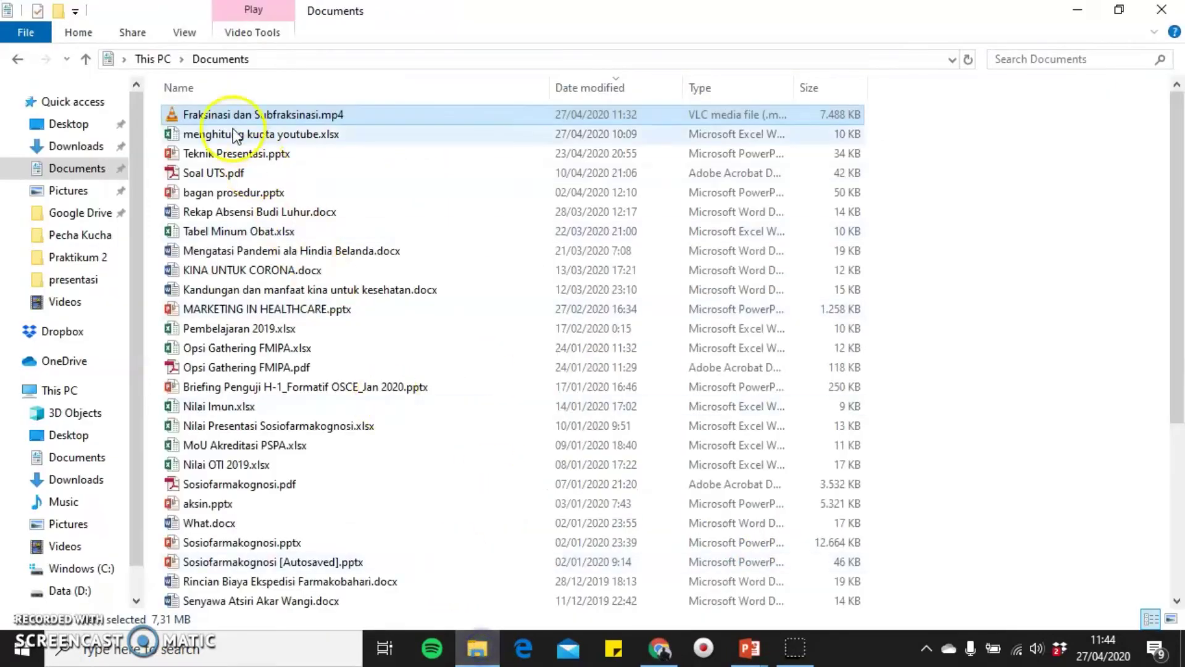
mouse_move(216, 115)
left_mouse_down()
mouse_move(677, 552)
mouse_move(489, 353)
left_mouse_up()
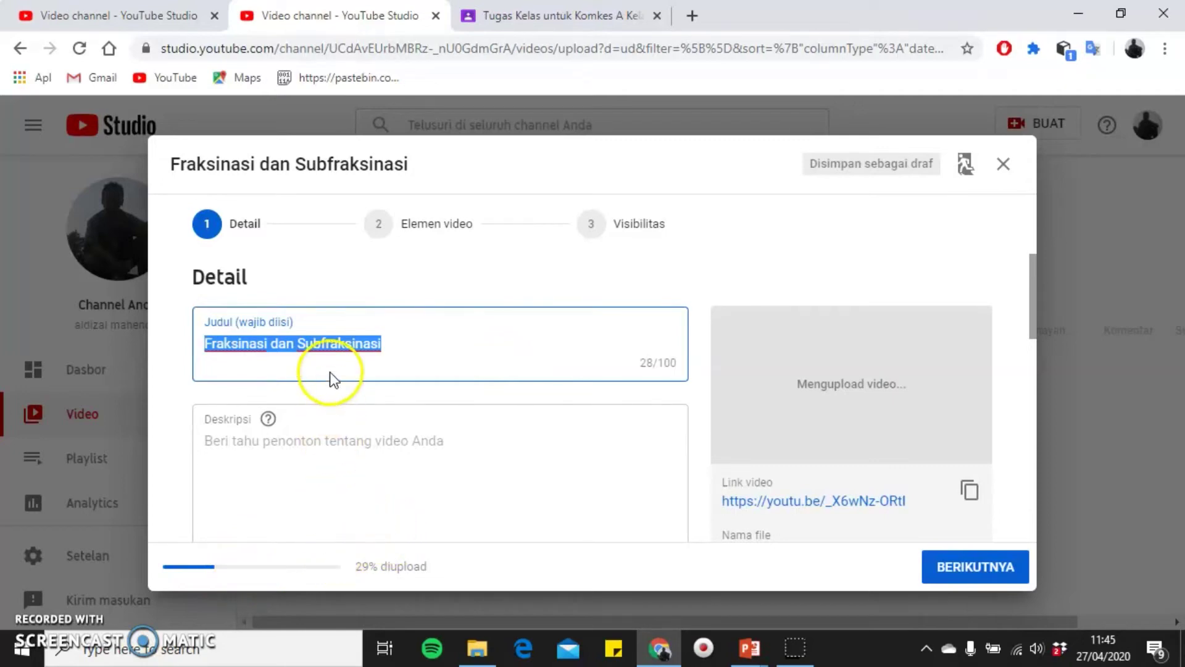
- Set the audience to 'Tidak, video ini tidak dibuat untuk anak-anak' and continue to Elemen video
left_click(324, 441)
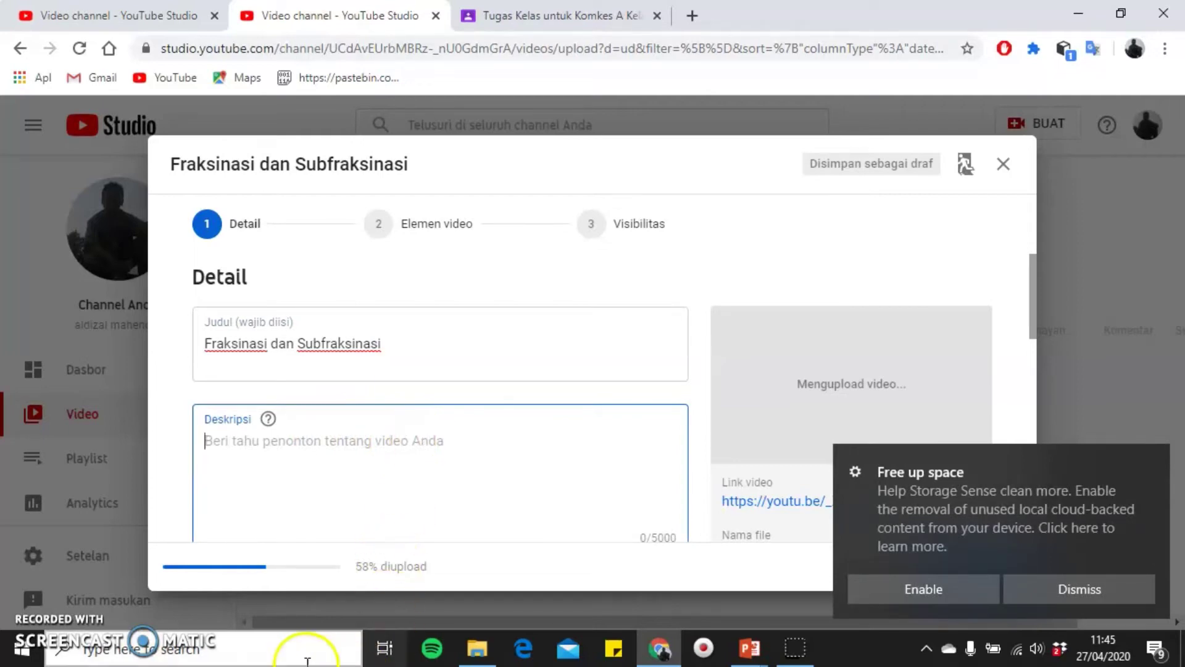
left_click(1042, 597)
scroll(299, 466, "down", 2)
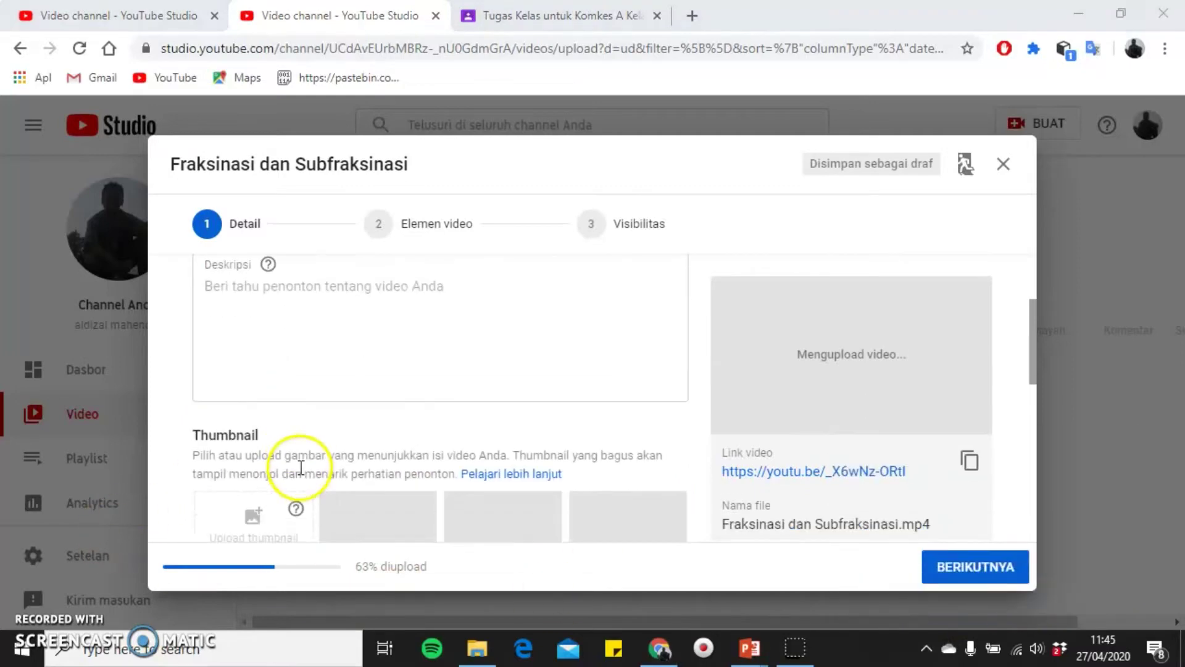
scroll(320, 451, "down", 2)
scroll(320, 450, "down", 2)
scroll(320, 450, "down", 2)
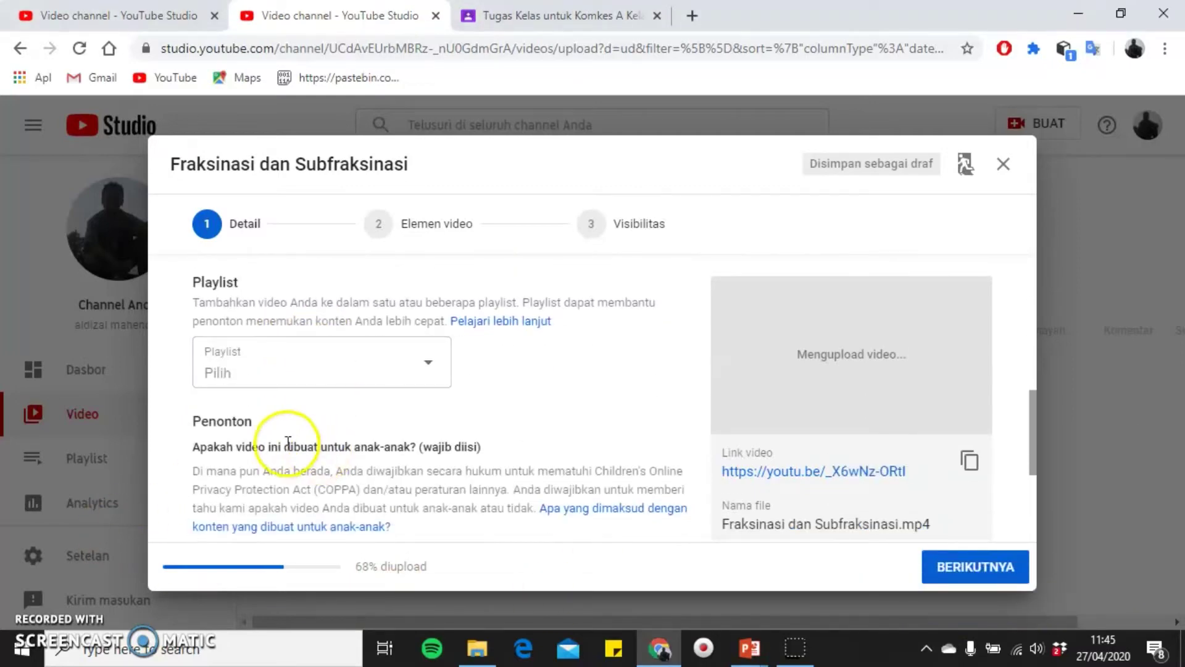
scroll(287, 442, "down", 3)
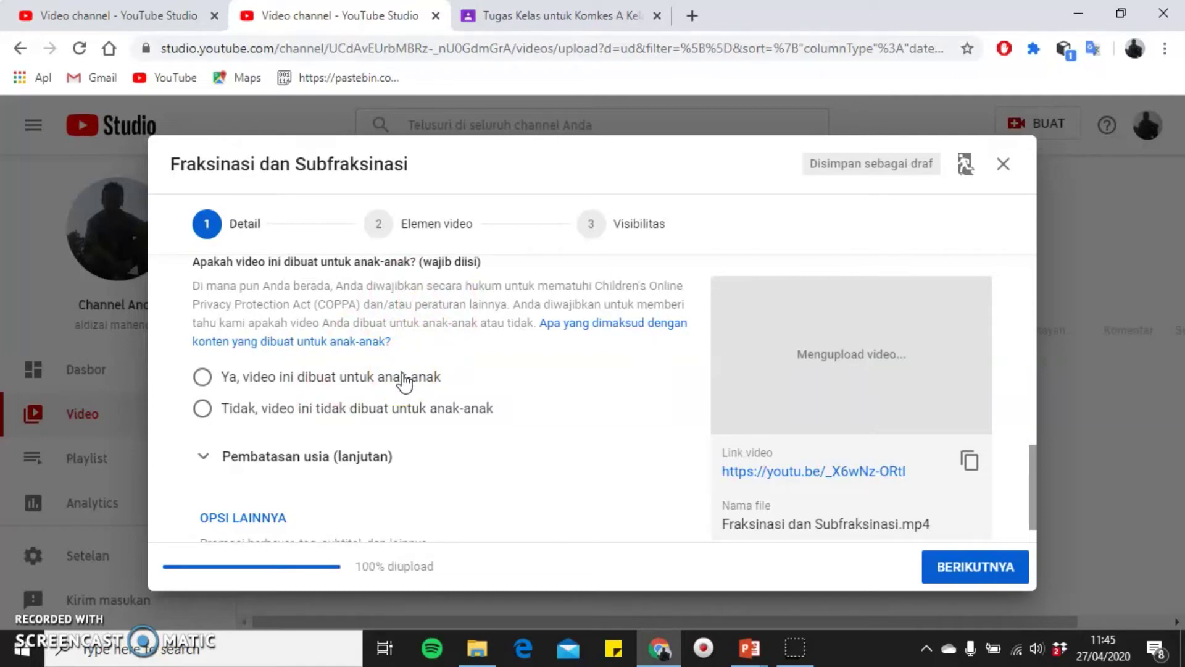
left_click(386, 411)
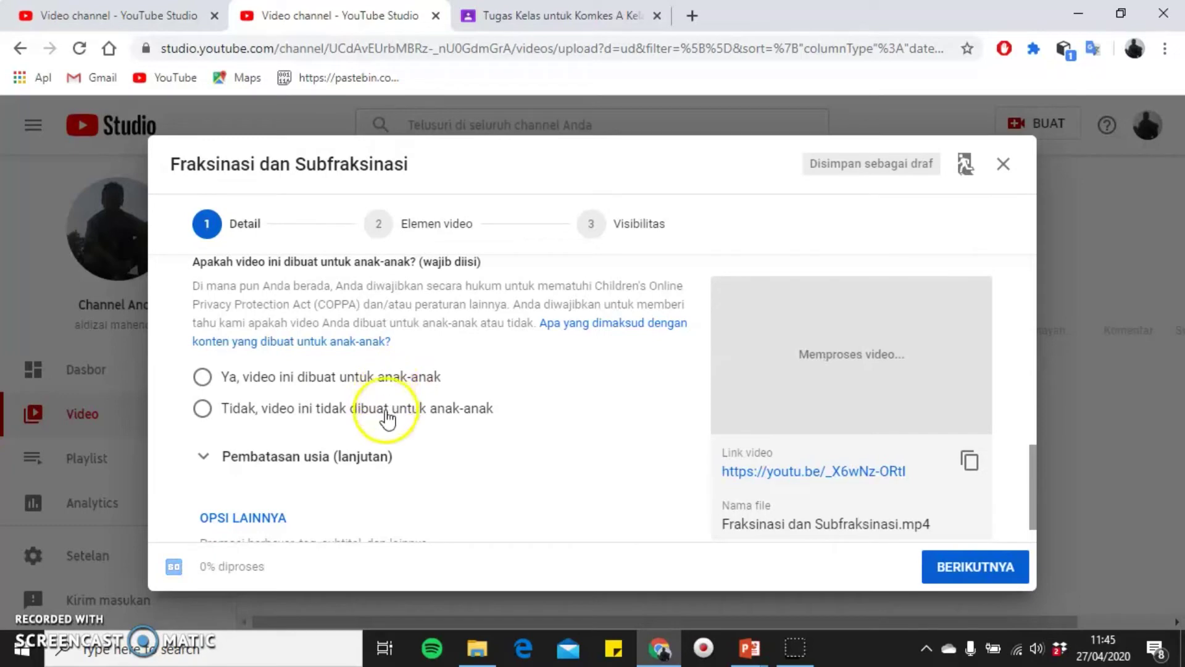
left_click(458, 408)
scroll(439, 424, "down", 1)
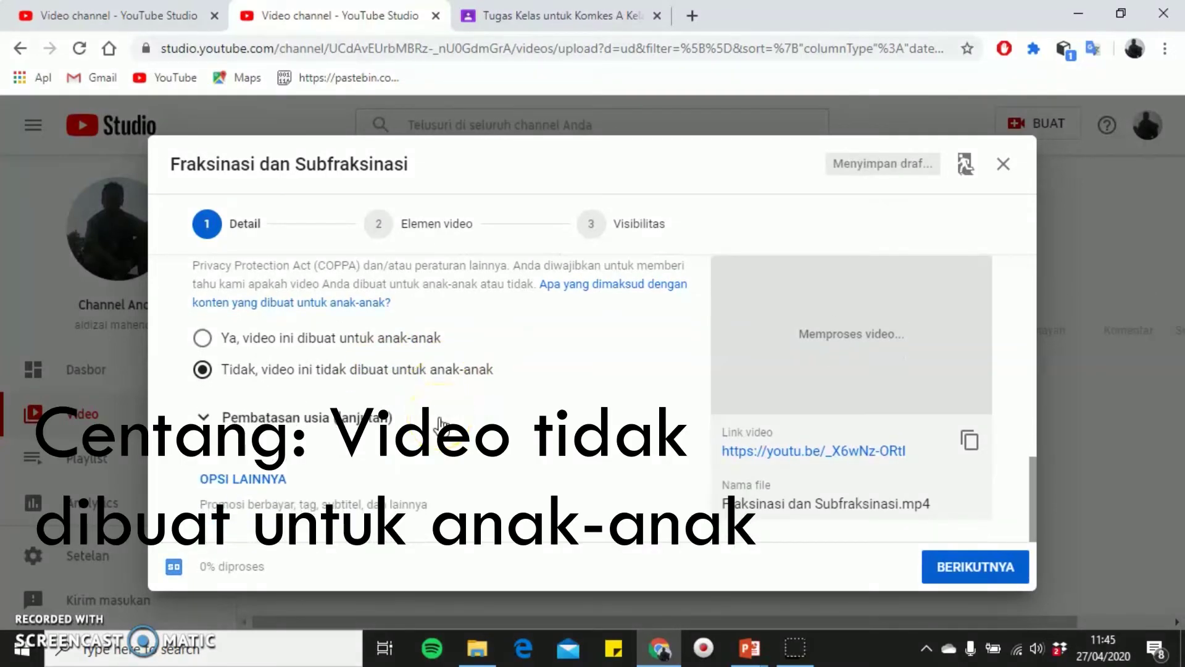
left_click(458, 224)
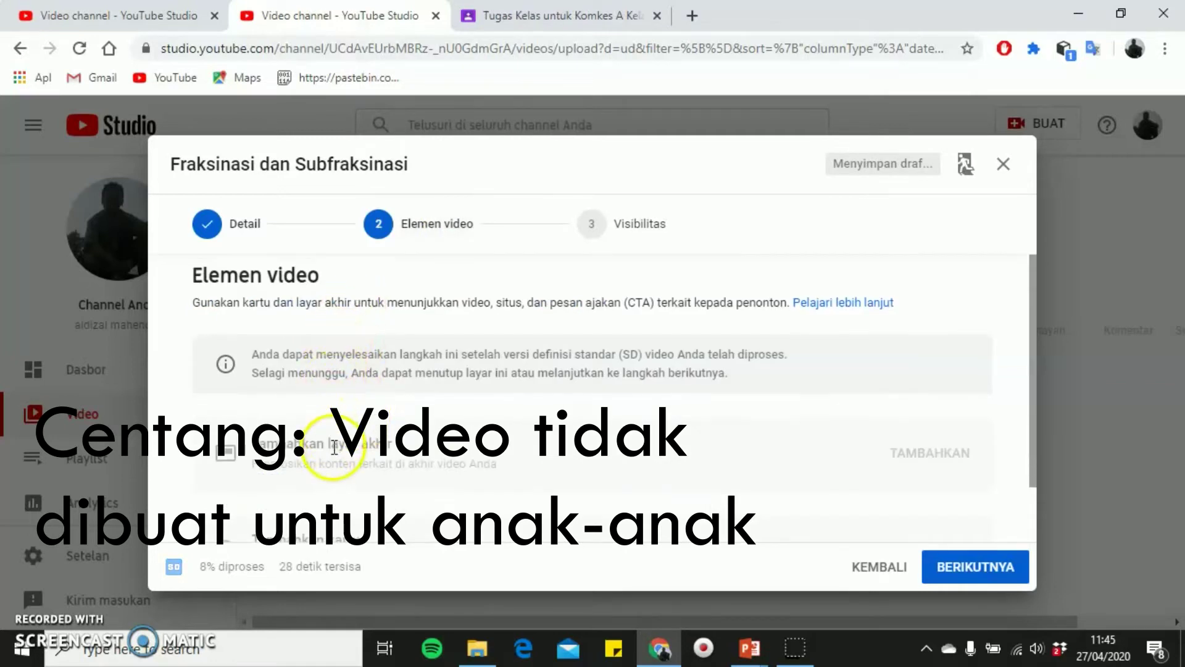
- Go back from the Elemen video step to the Detail step of the upload
scroll(334, 447, "down", 1)
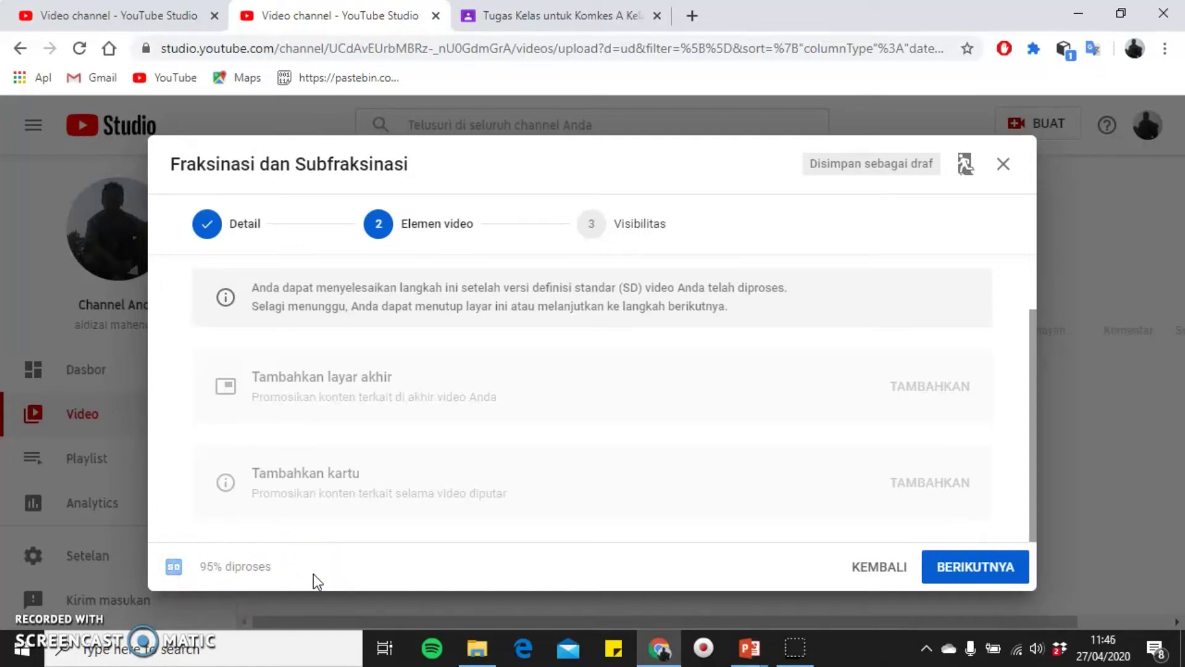
left_click(235, 230)
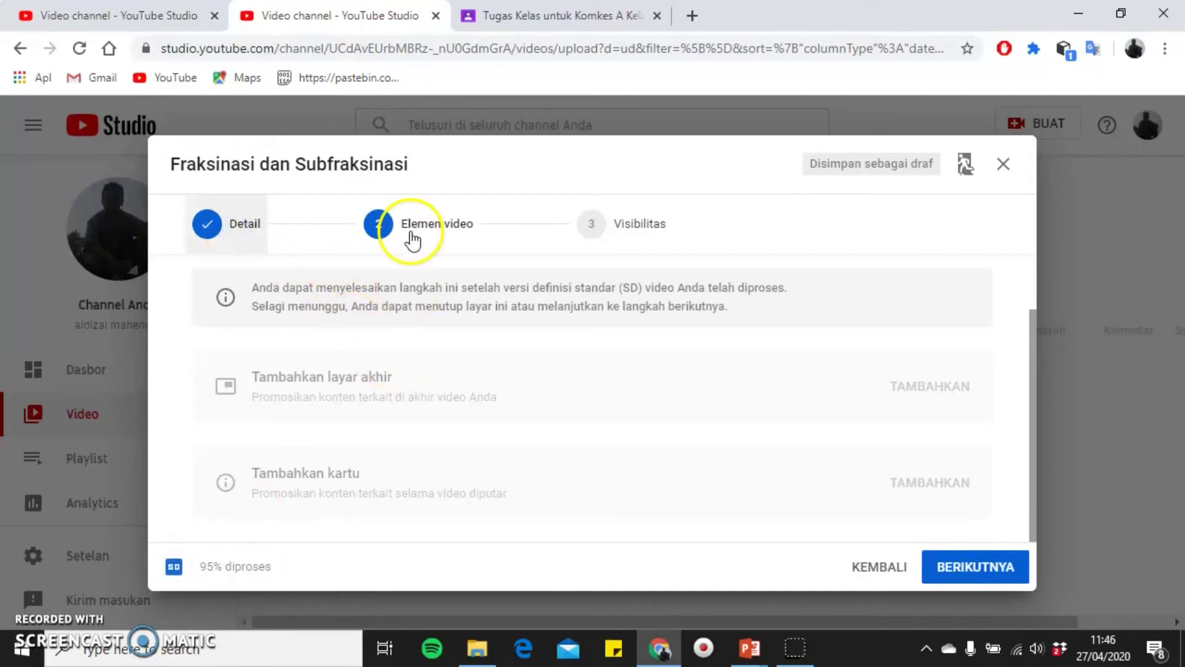
scroll(616, 379, "down", 2)
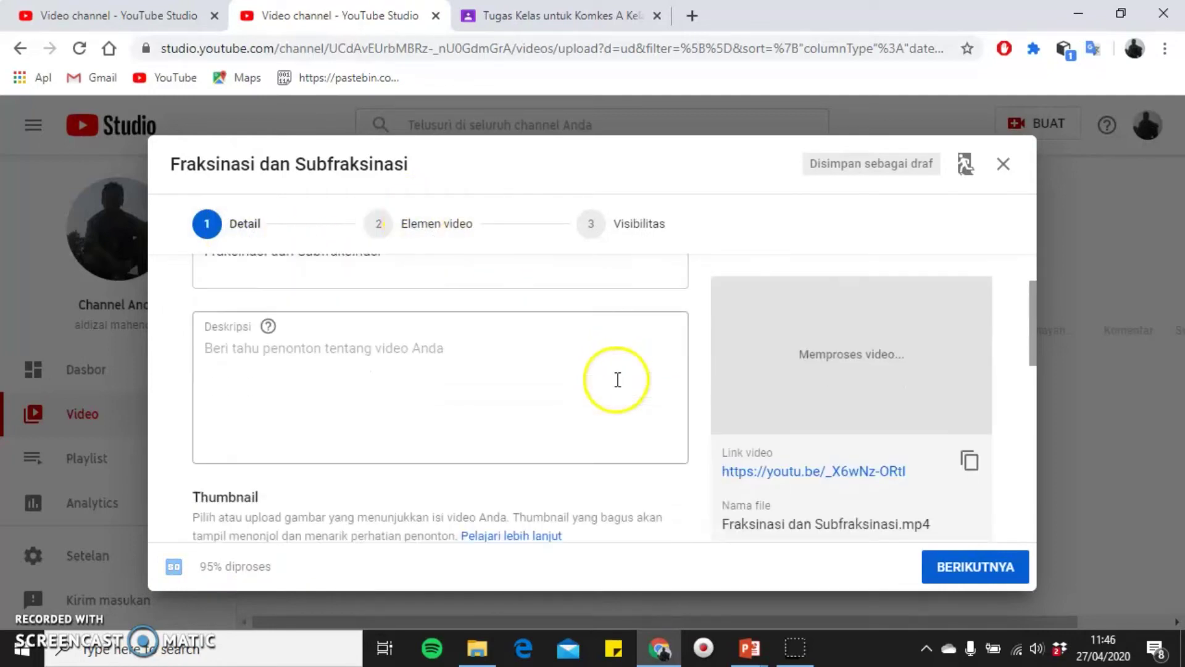
- Pick the title-text slide as the auto-generated thumbnail, then continue to Elemen video
scroll(617, 379, "down", 1)
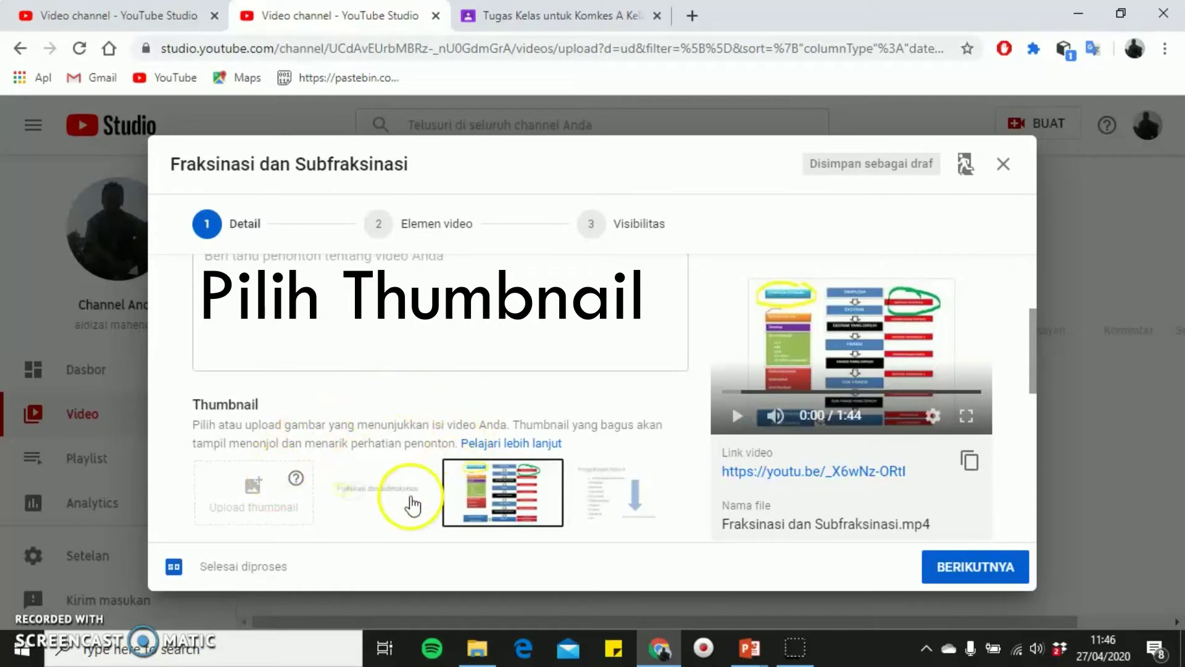
scroll(461, 467, "down", 2)
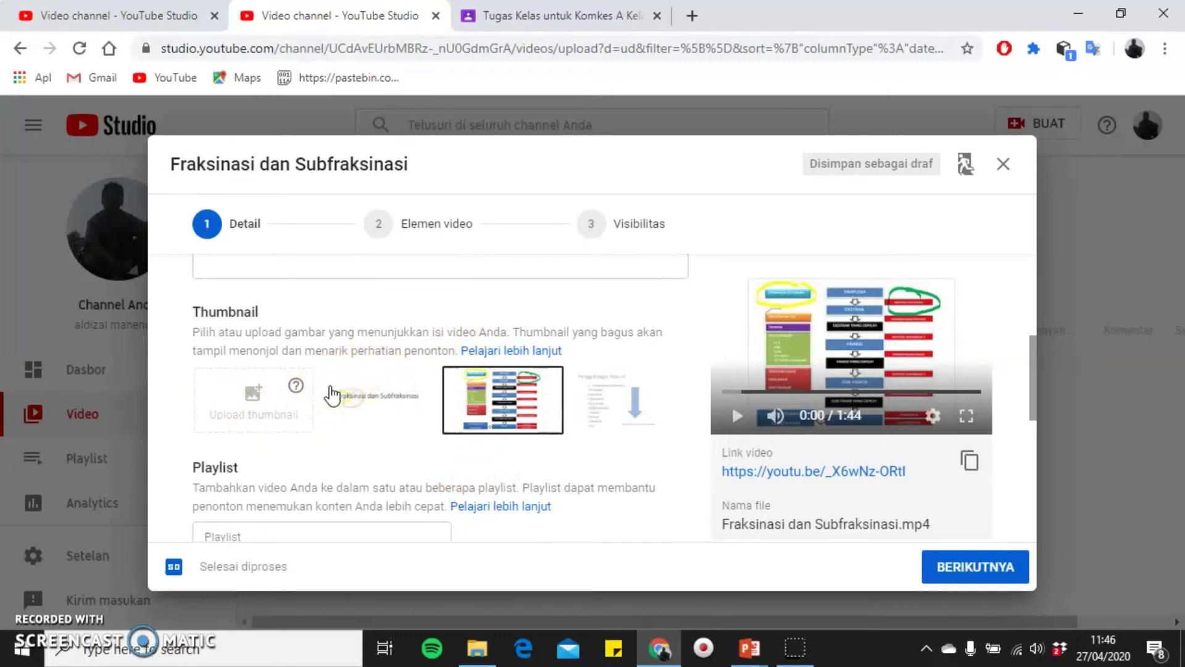
left_click(296, 390)
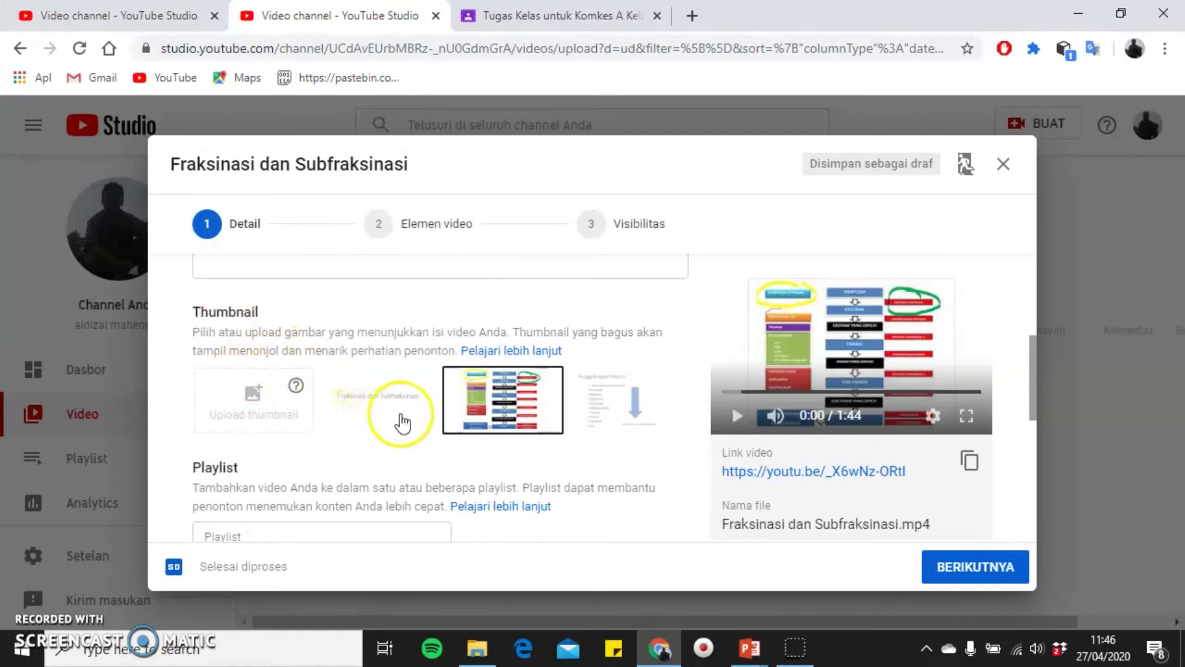
left_click(418, 400)
left_click(503, 400)
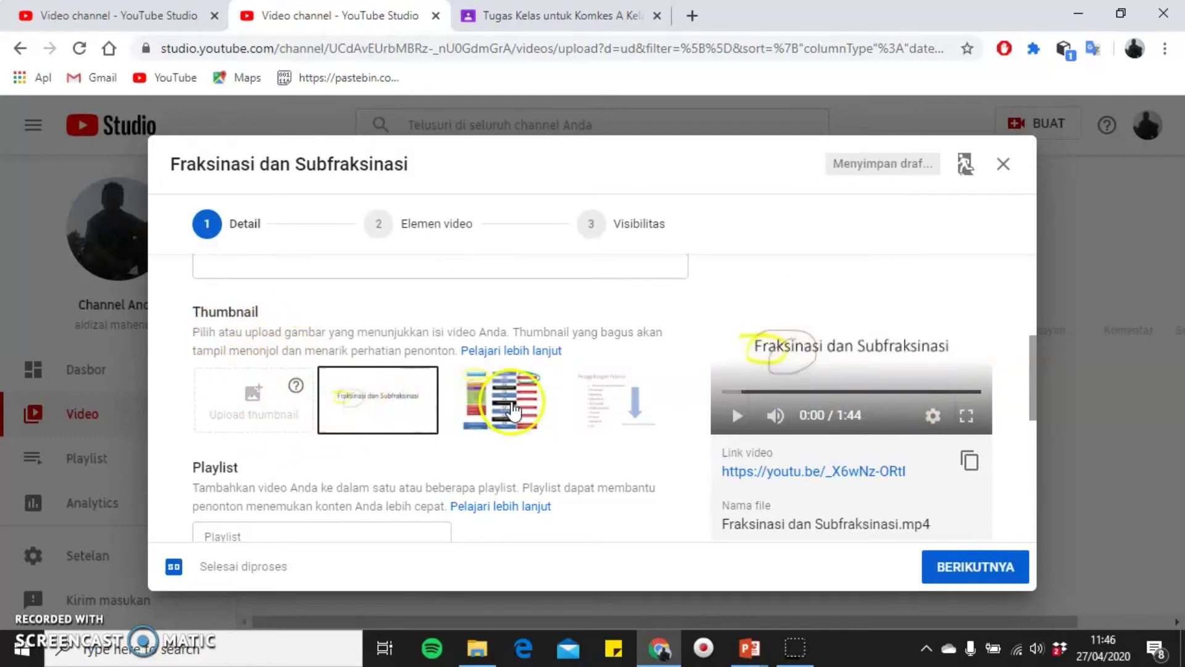
left_click(588, 415)
left_click(503, 401)
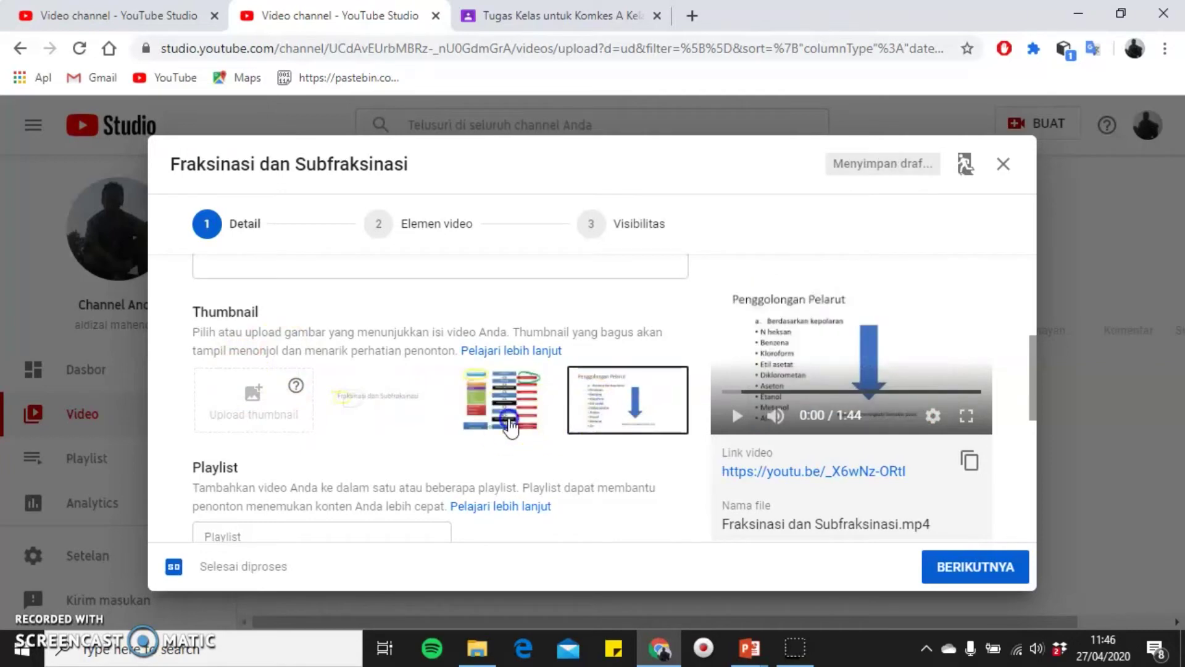
left_click(415, 418)
scroll(477, 392, "up", 2)
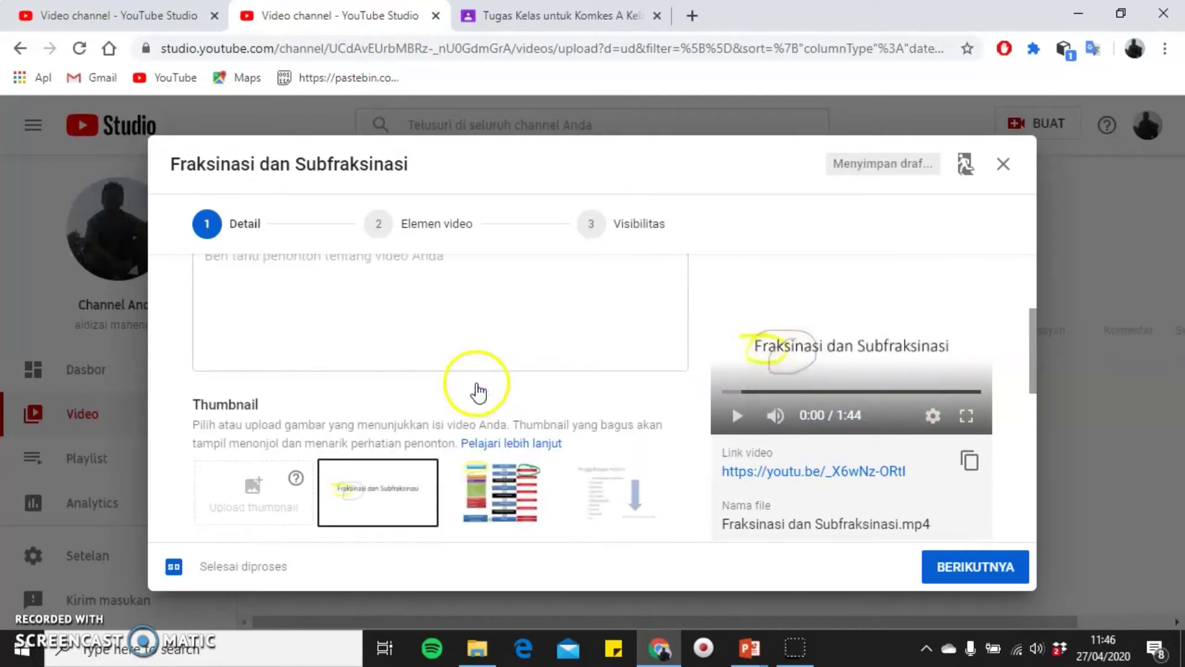
scroll(490, 309, "up", 2)
left_click(469, 231)
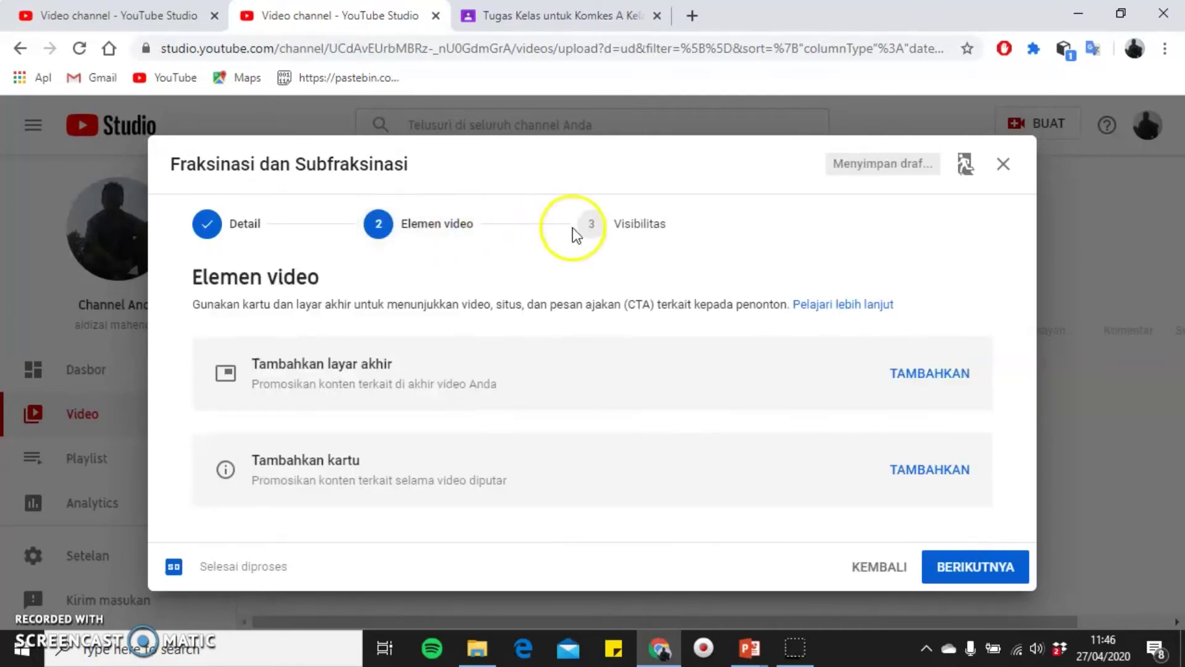
- Try the Publik and Tidak publik visibility options, leave the video Pribadi, and close the upload dialog
left_click(608, 230)
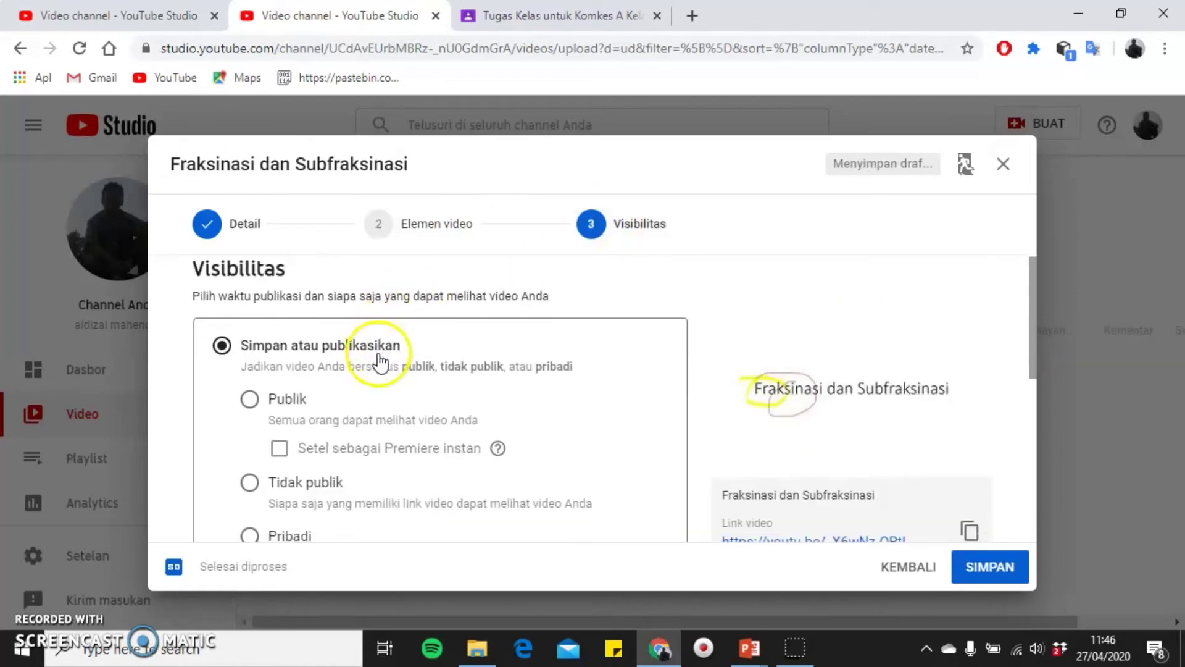
scroll(382, 358, "down", 2)
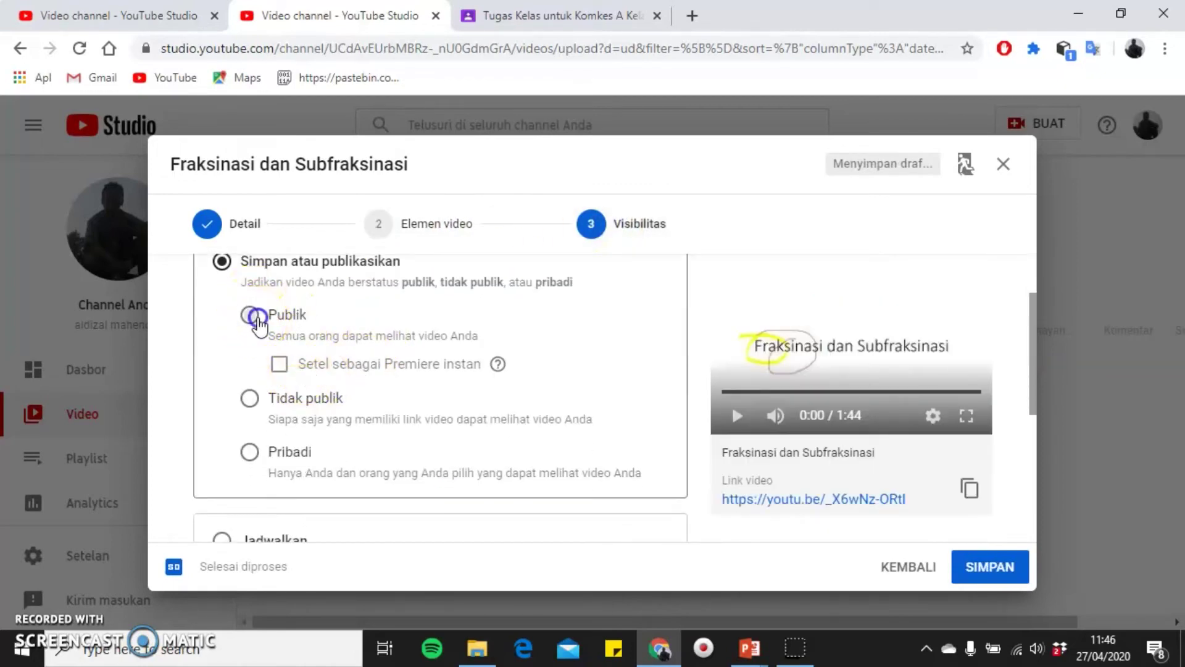
left_click(251, 315)
left_click(250, 398)
left_click(250, 452)
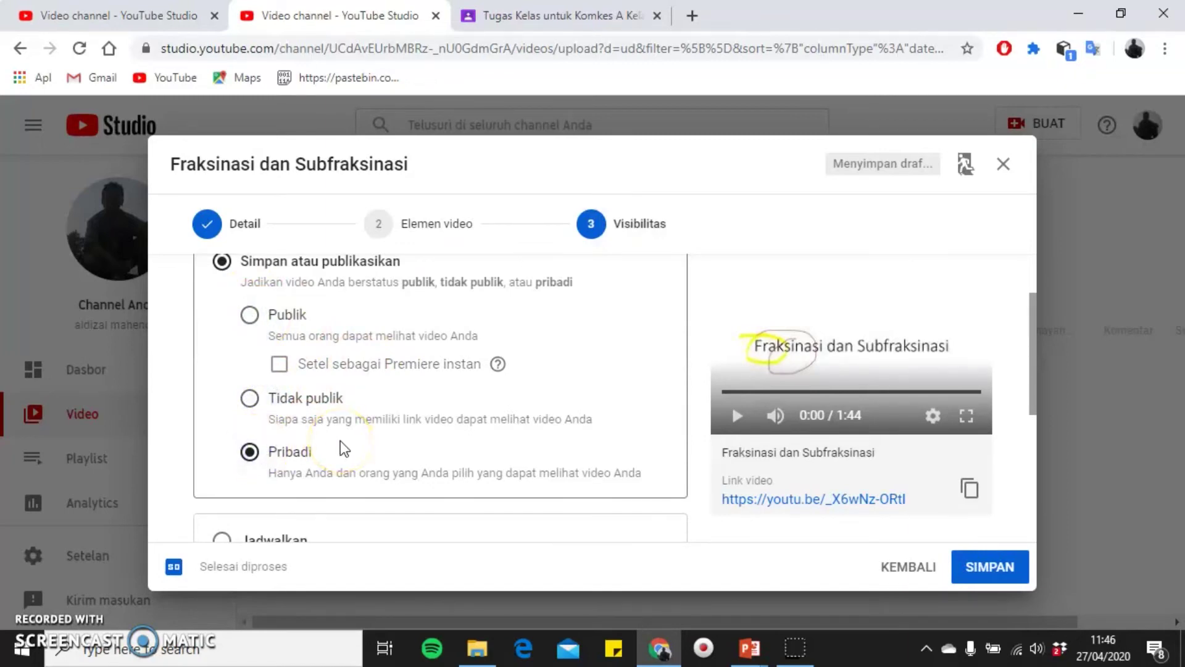
left_click(261, 410)
left_click(250, 398)
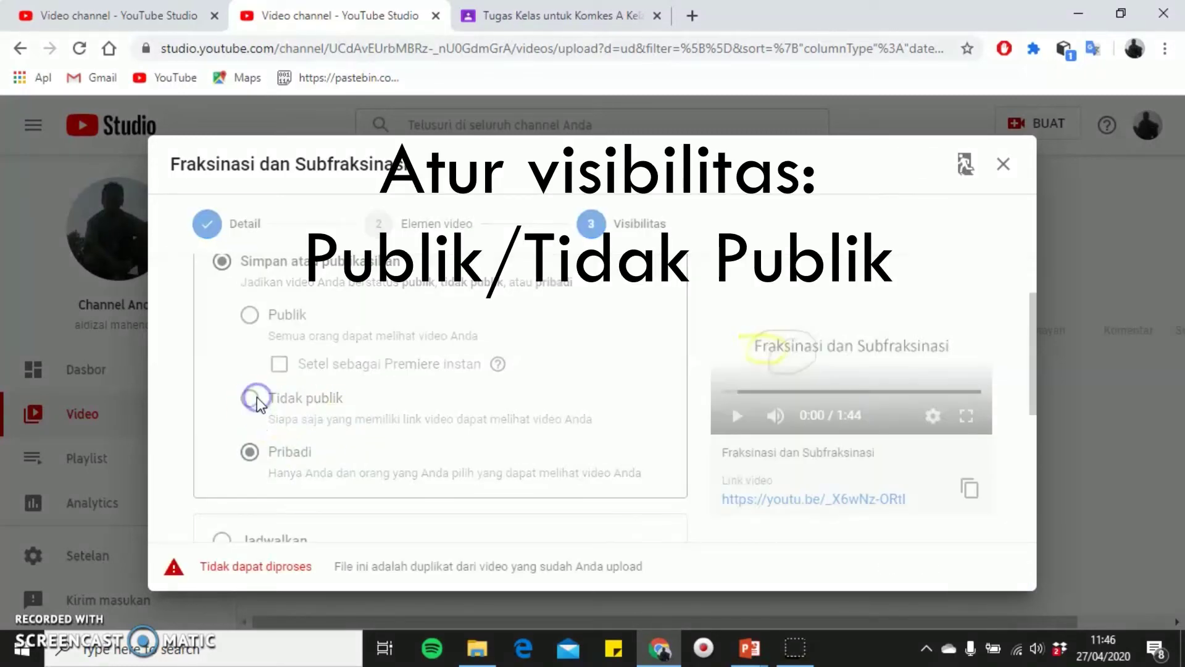
left_click(250, 452)
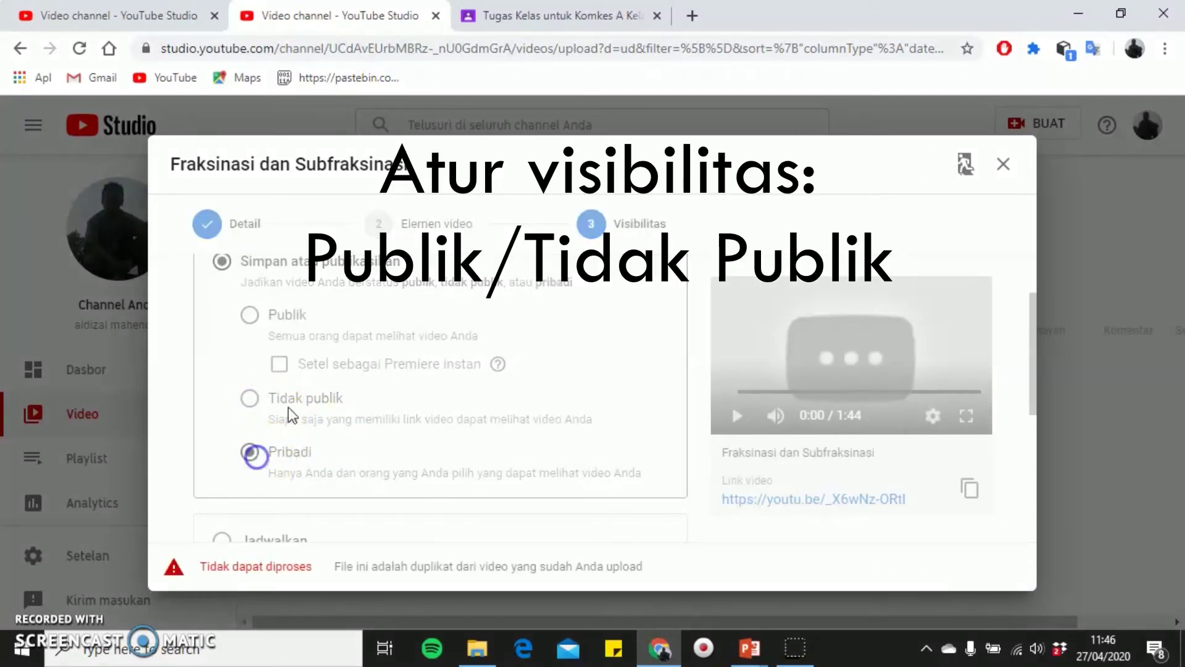
left_click(471, 284)
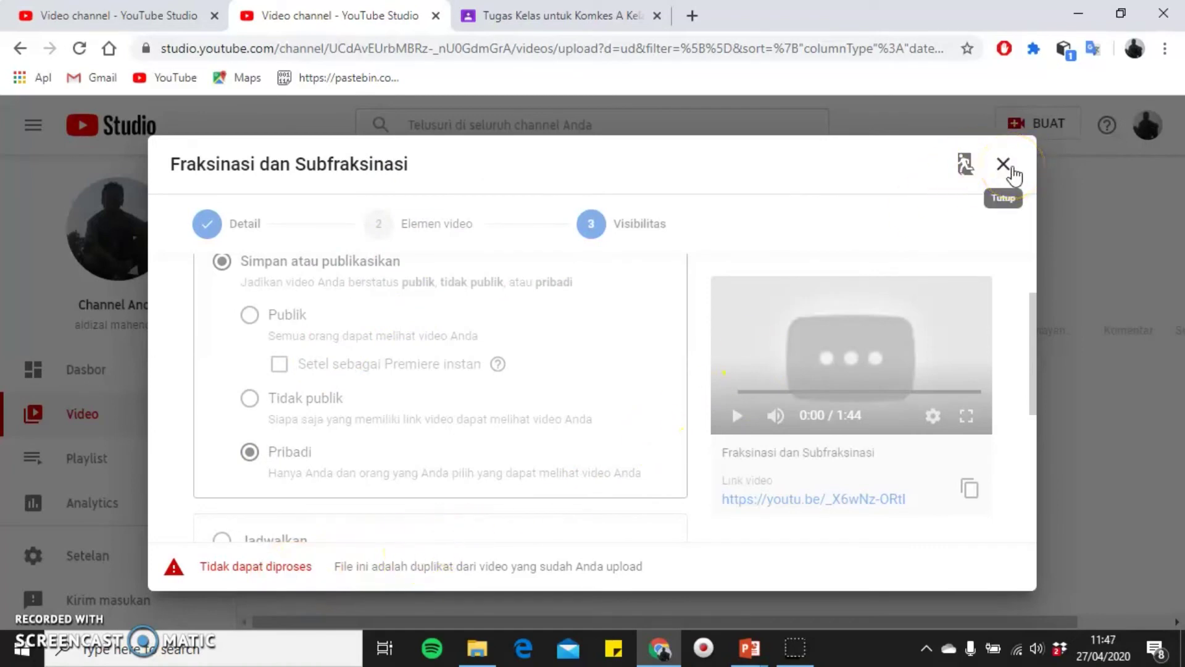
left_click(1009, 168)
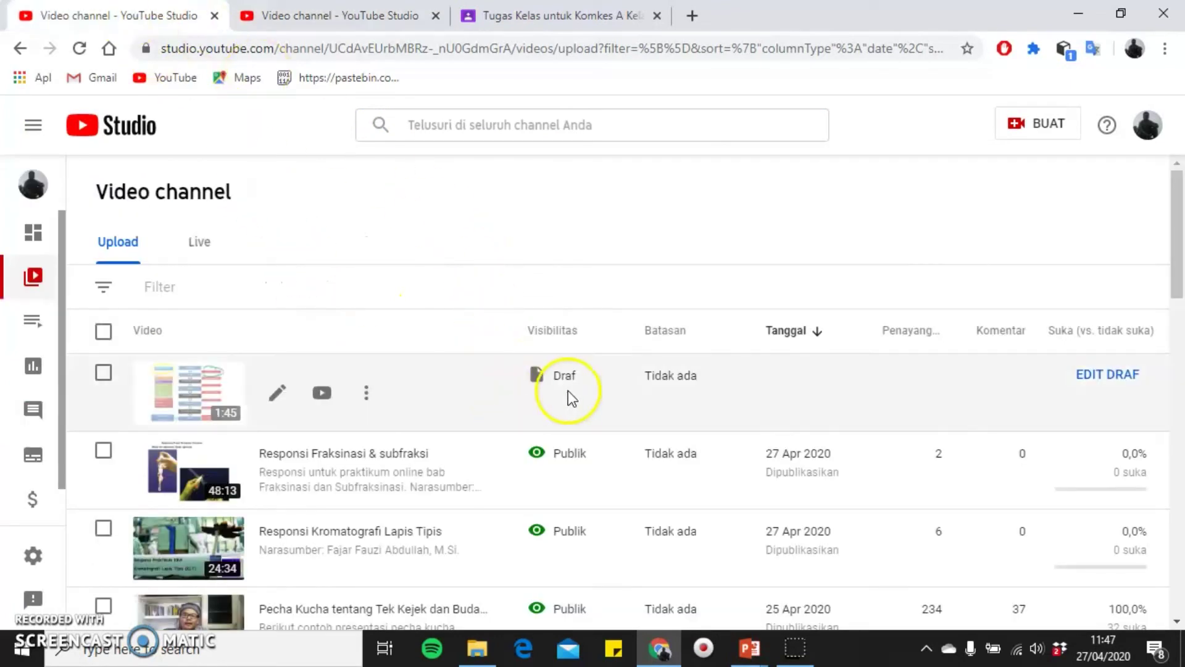
mouse_move(278, 387)
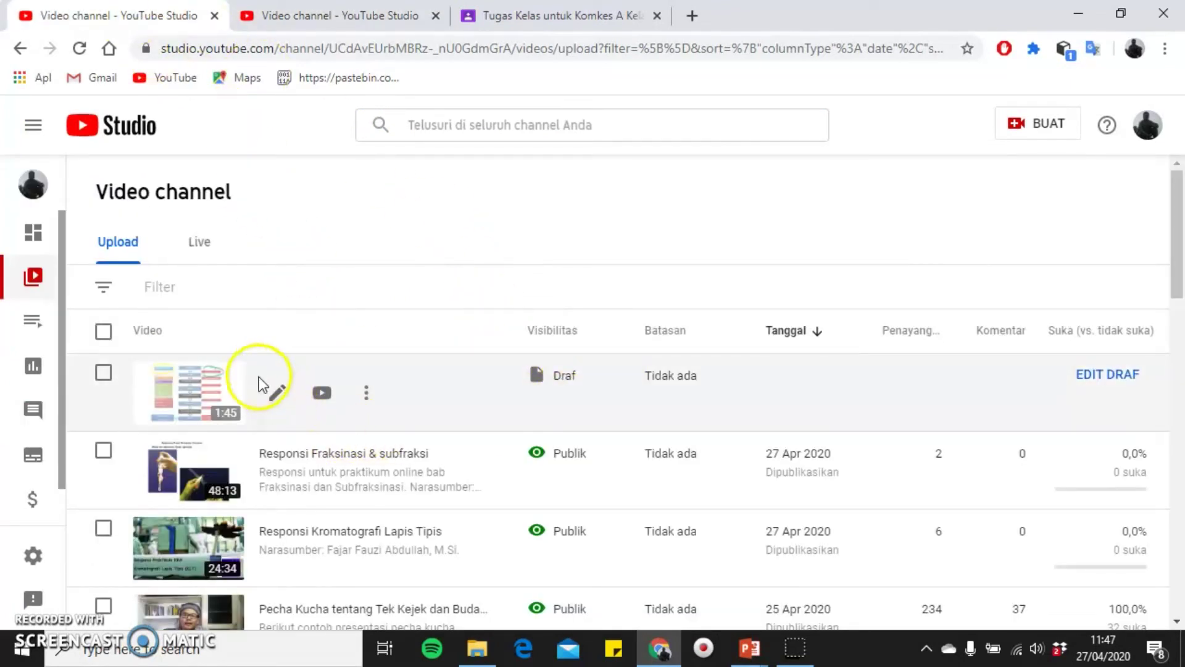
- From the channel video list, open the Fraksinasi dan Subfraksinasi draft's Detail form
scroll(259, 378, "down", 2)
scroll(259, 378, "down", 2)
scroll(266, 395, "down", 1)
scroll(272, 416, "up", 5)
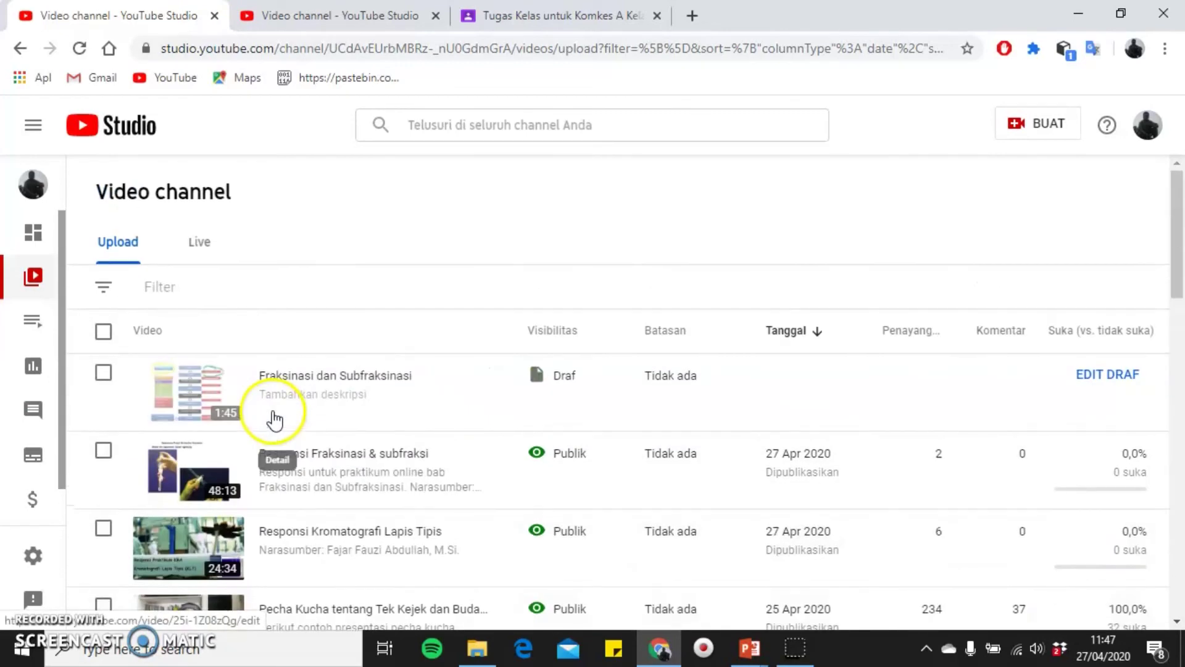
left_click(282, 392)
left_click(279, 392)
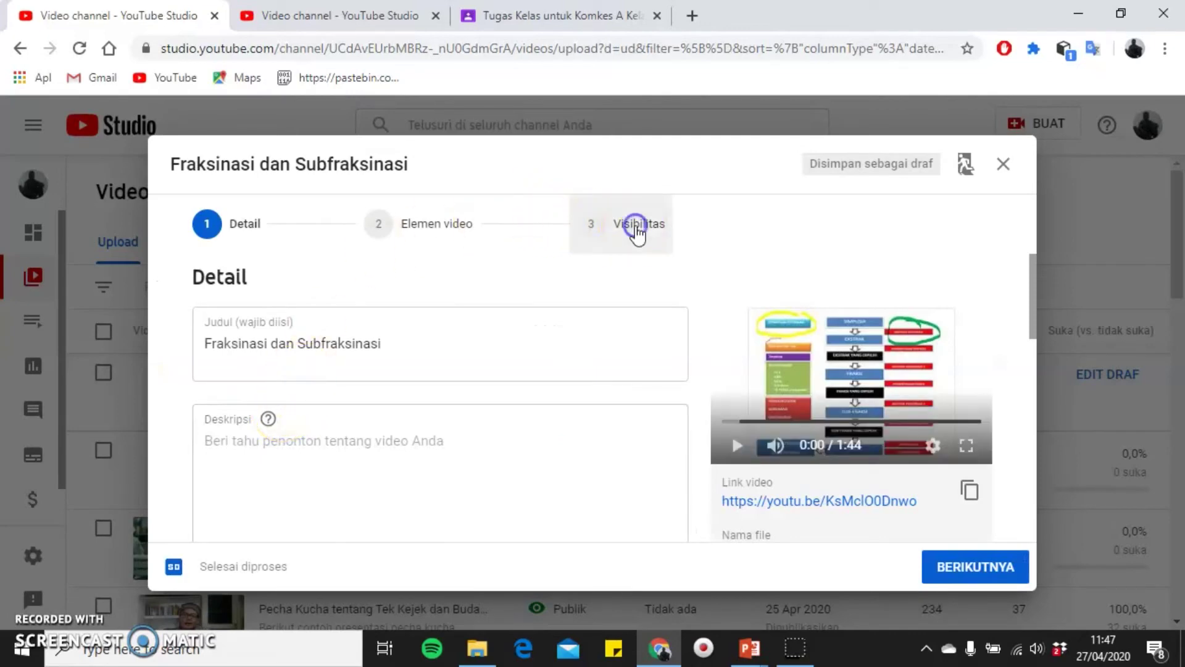
- Mark the video 'Tidak, video ini tidak dibuat untuk anak-anak' (not made for kids)
left_click(636, 228)
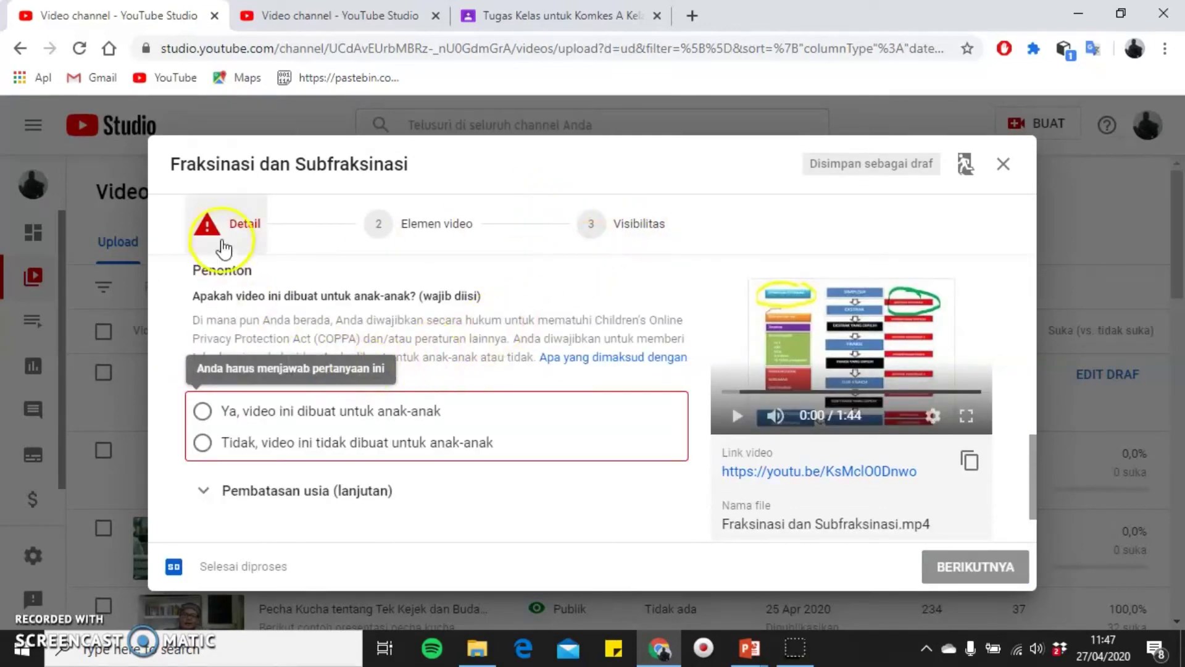
left_click(223, 249)
scroll(365, 397, "down", 2)
scroll(336, 424, "down", 4)
scroll(307, 475, "down", 2)
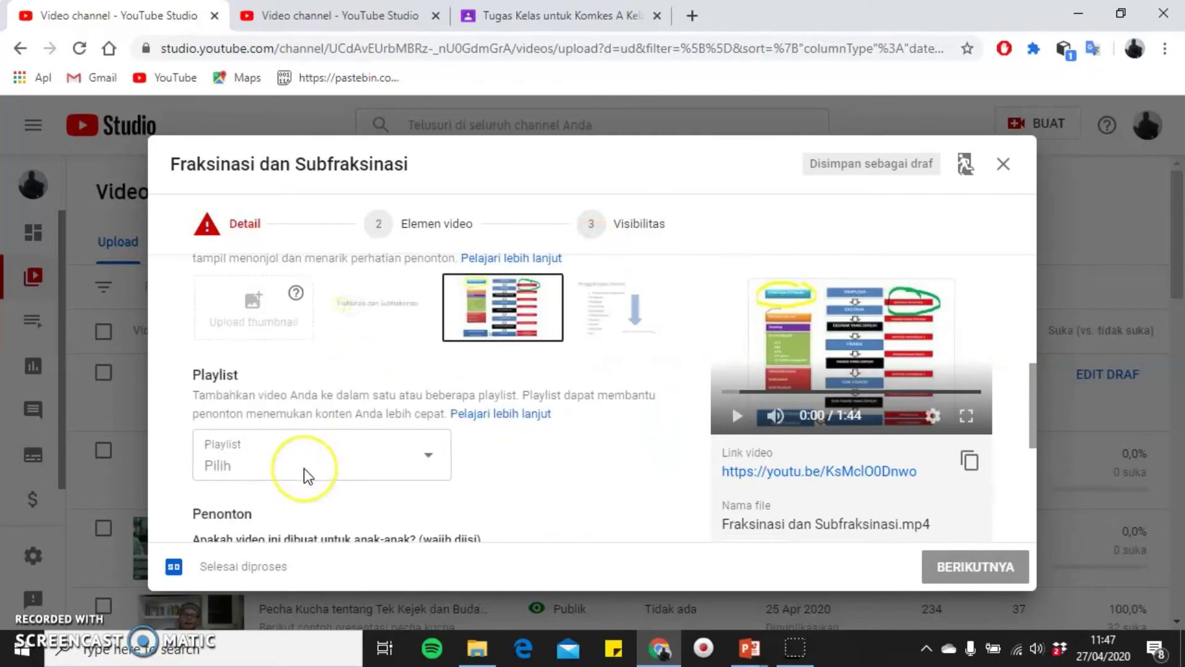
scroll(307, 476, "down", 3)
left_click(287, 503)
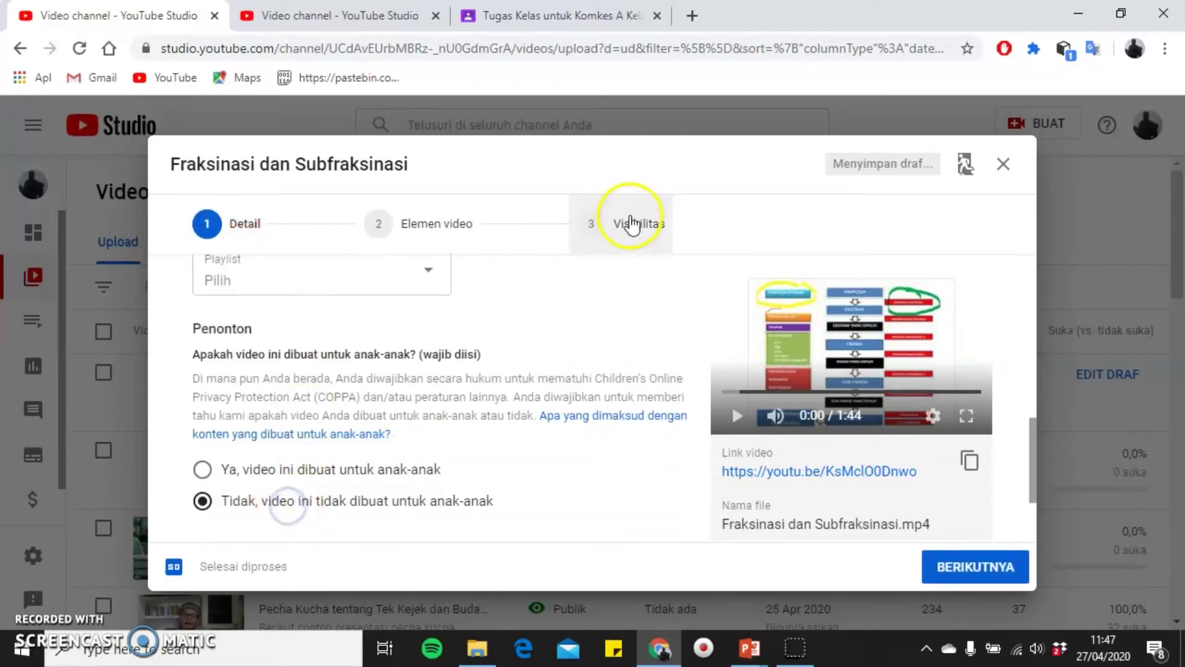
- Set the draft's visibility to Tidak publik (unlisted)
left_click(631, 223)
scroll(403, 392, "down", 1)
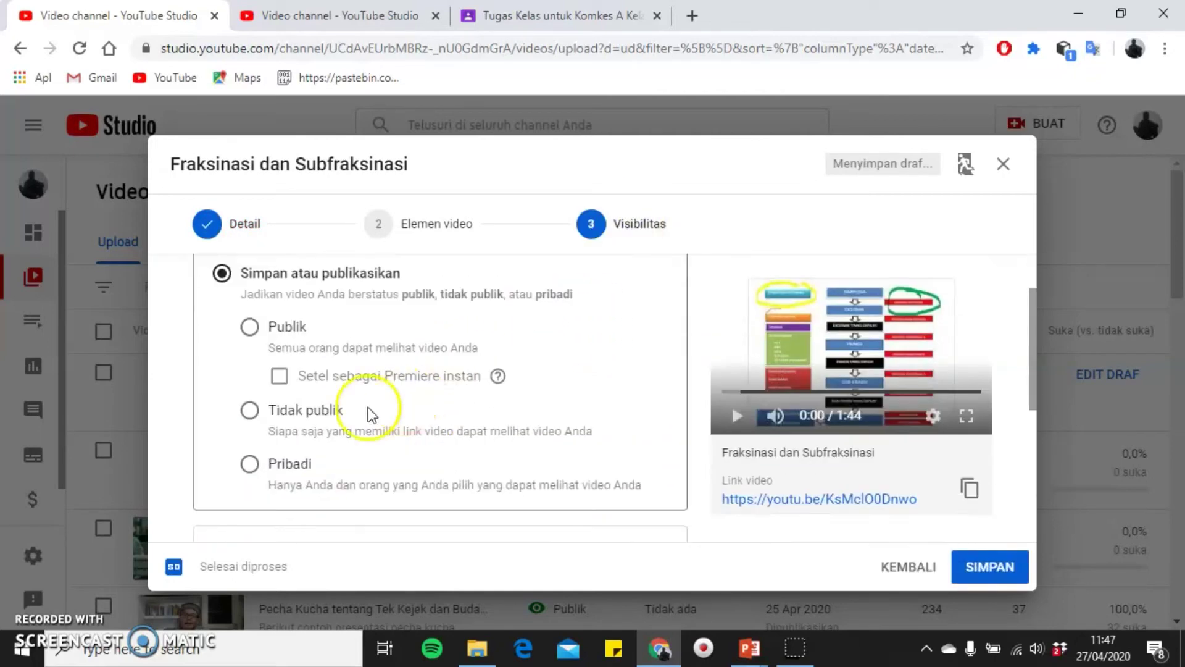
left_click(250, 402)
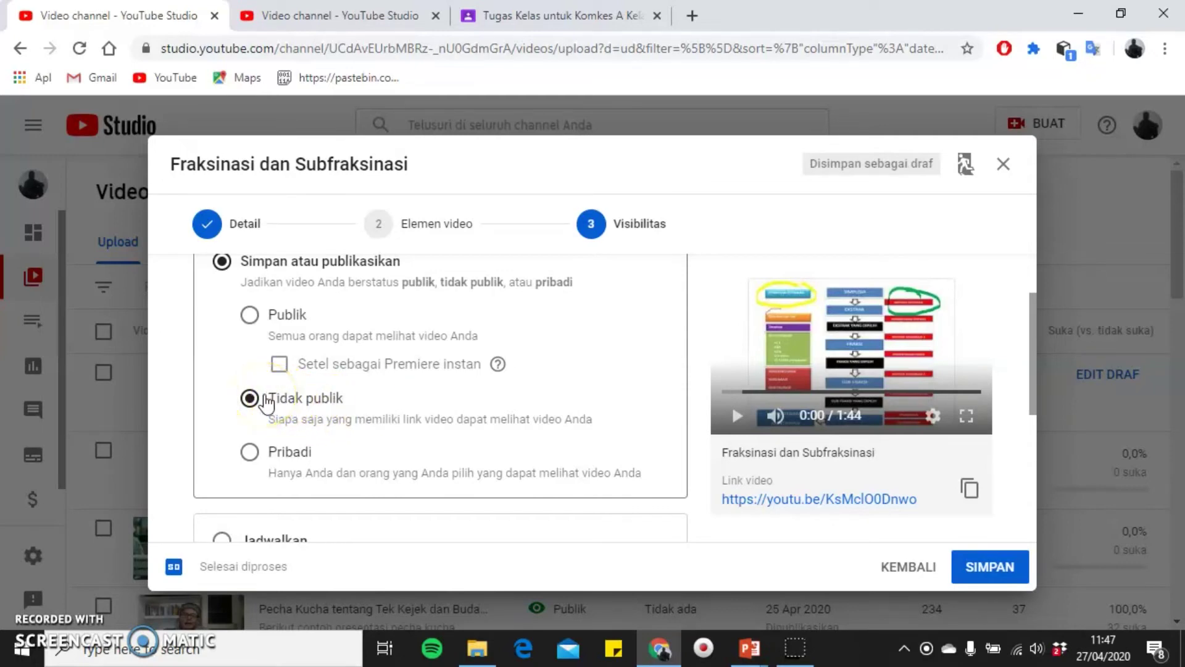
- Switch visibility to Publik, publish Fraksinasi dan Subfraksinasi, and dismiss the published confirmation
left_click(252, 314)
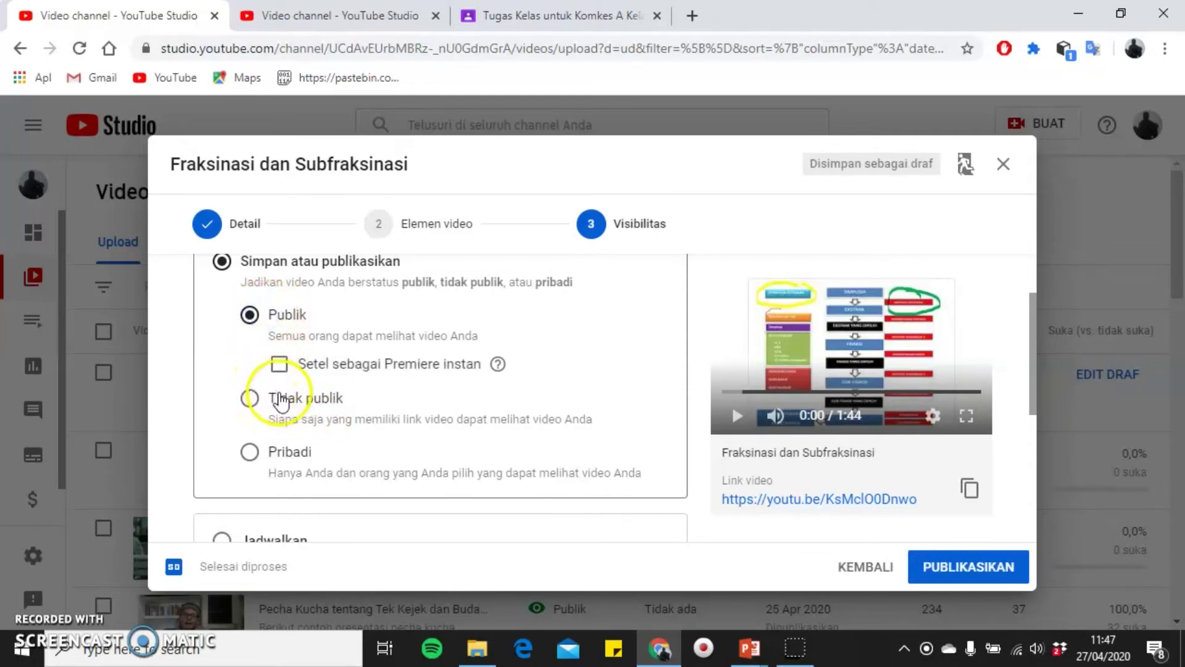
left_click(281, 400)
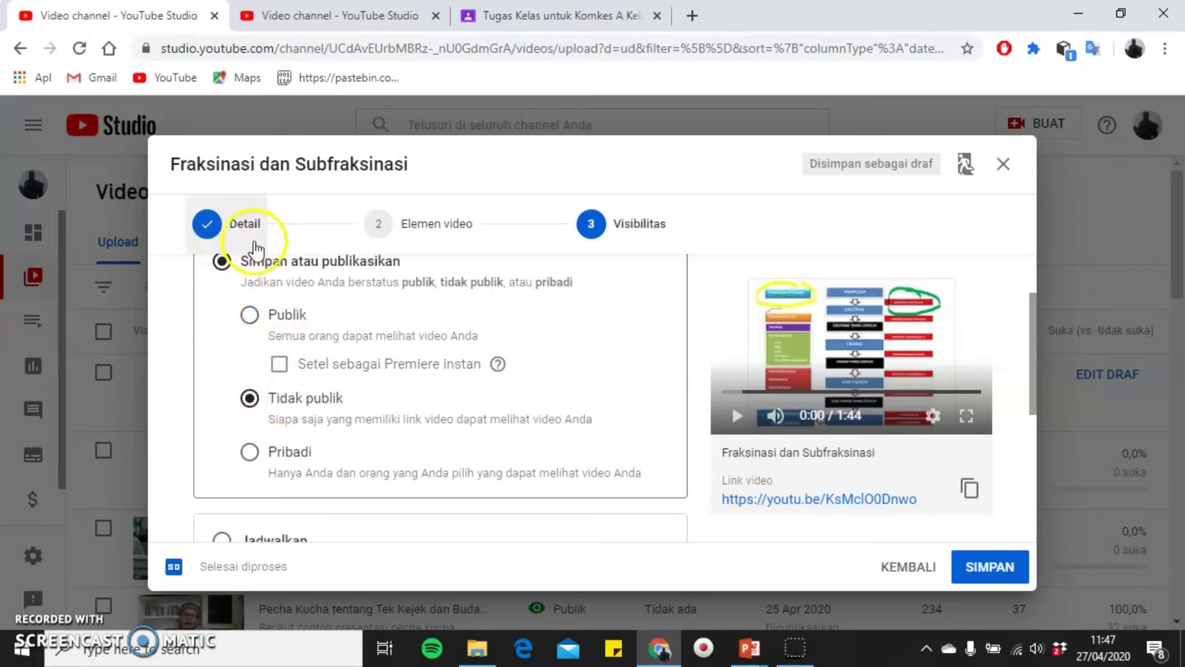
left_click(293, 316)
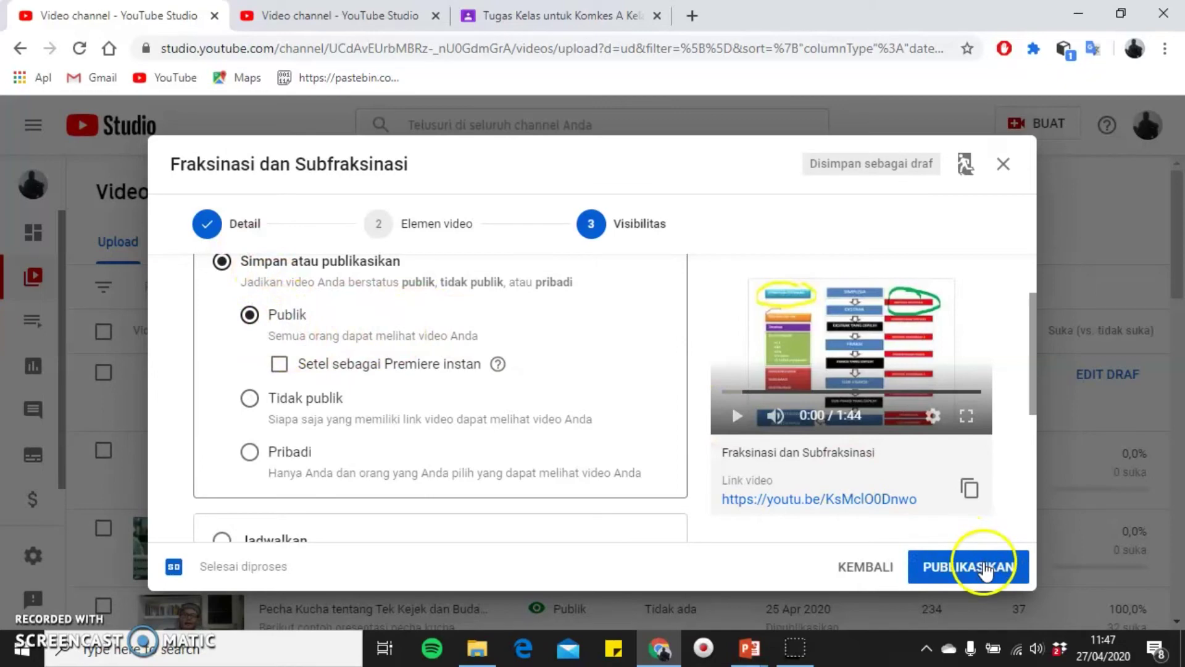
left_click(312, 400)
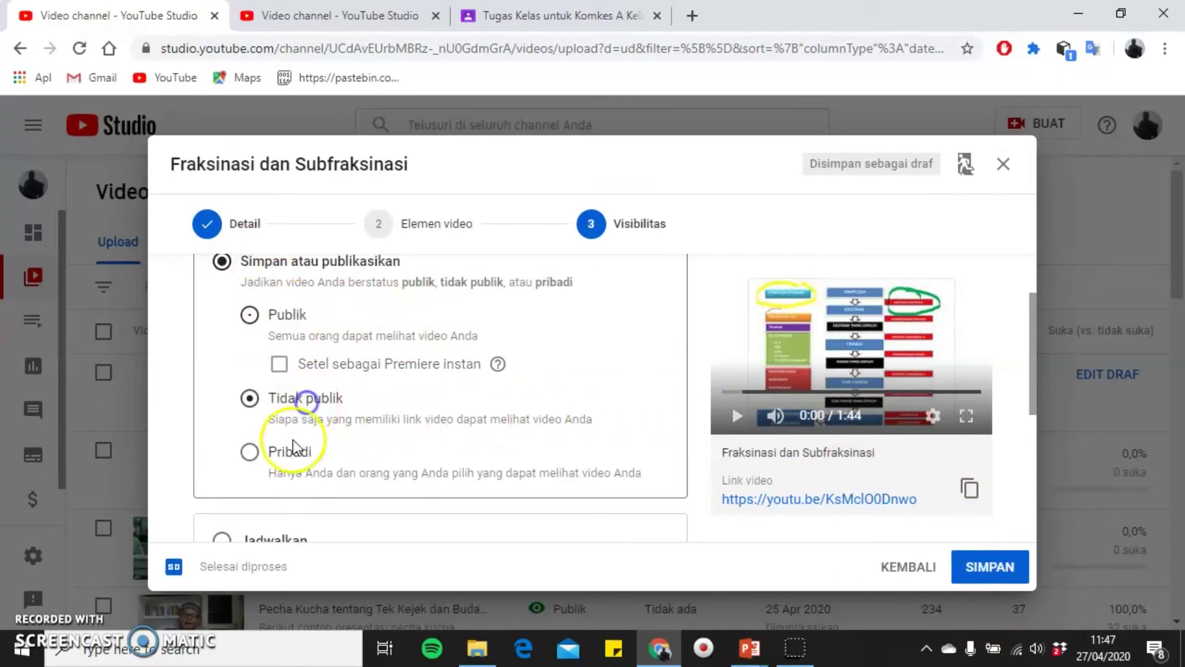
left_click(303, 399)
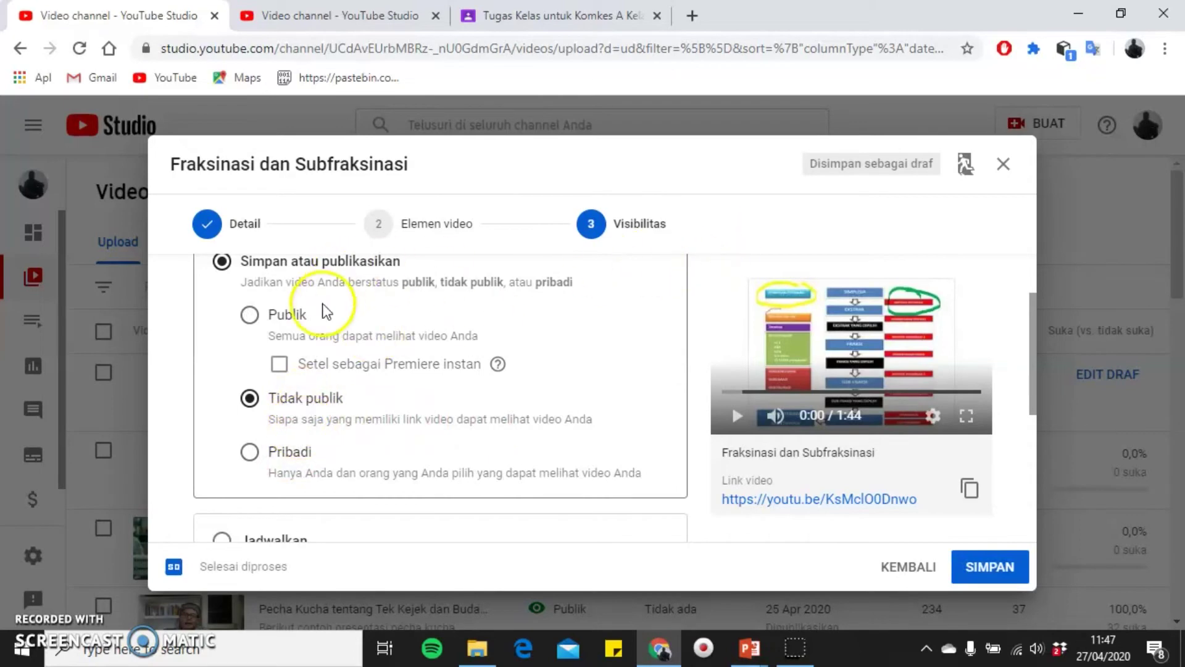
left_click(301, 316)
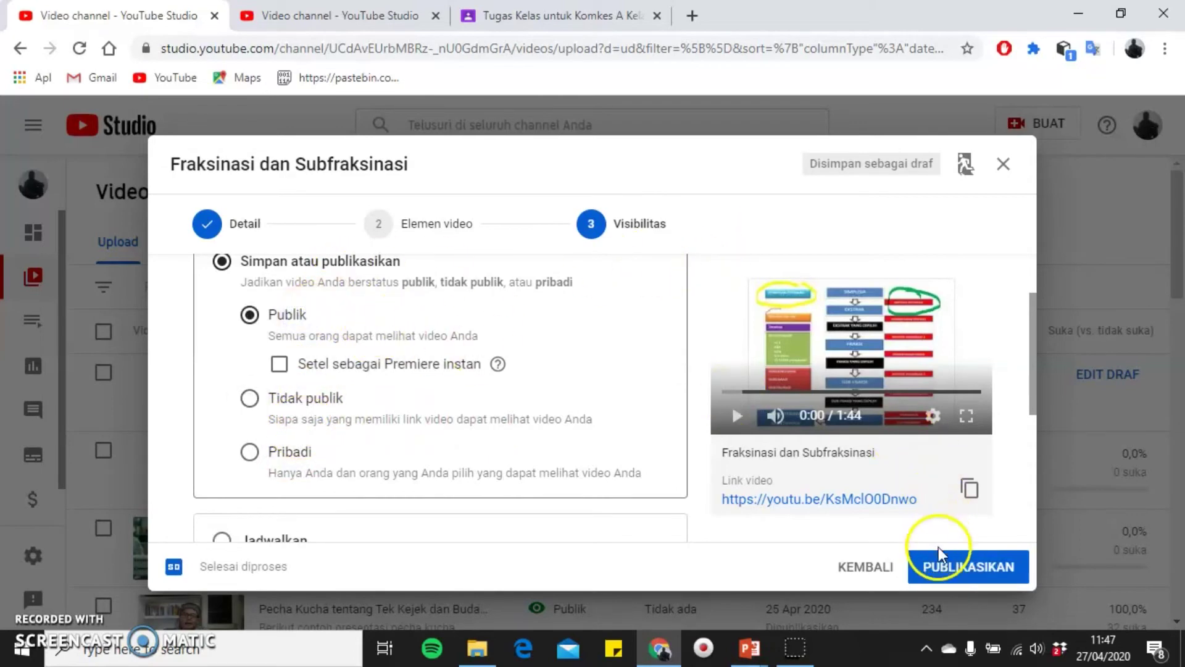
left_click(942, 565)
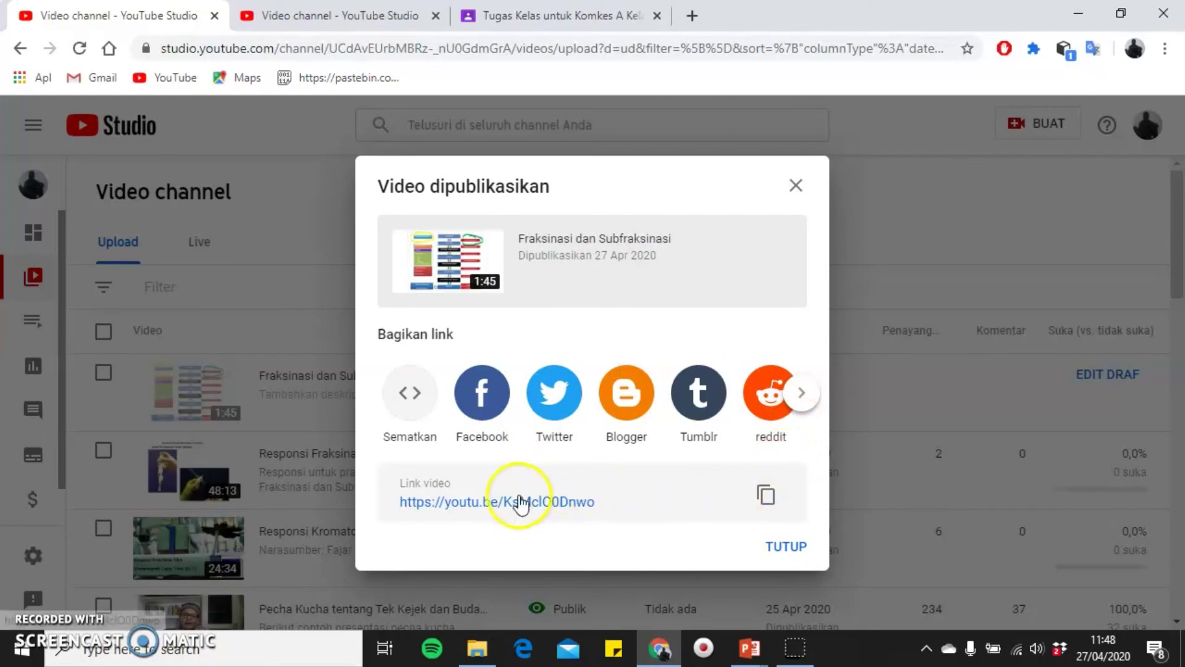
left_click(782, 545)
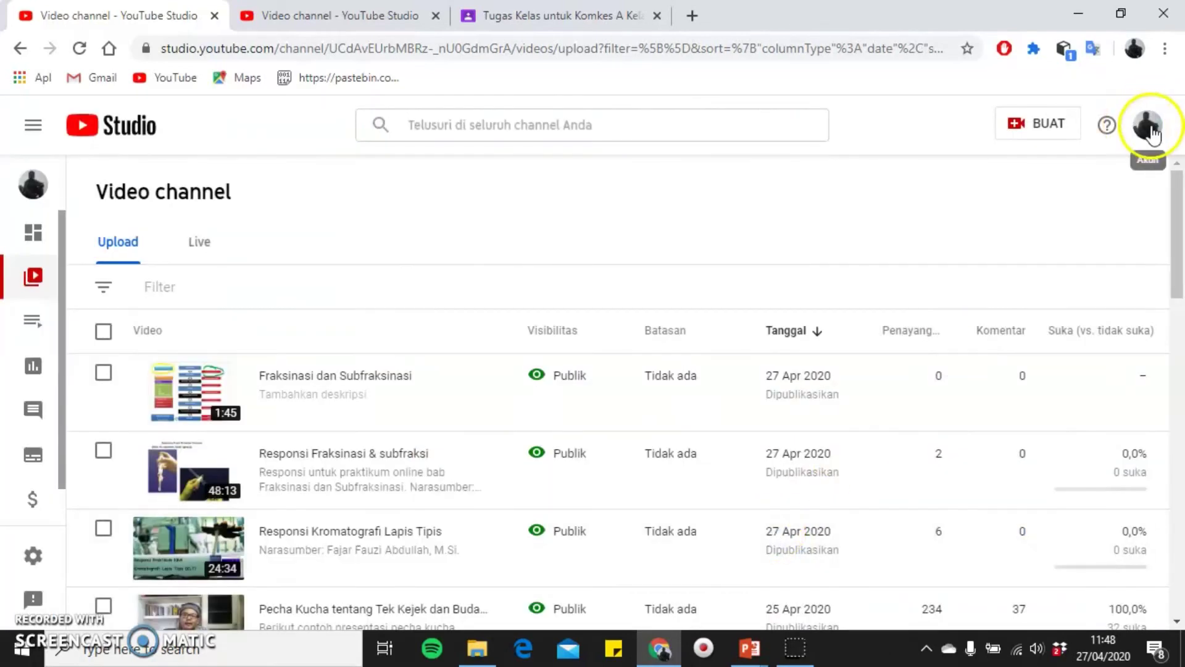
- Open the channel page in a new tab and start the Fraksinasi dan Subfraksinasi video
left_click(24, 176)
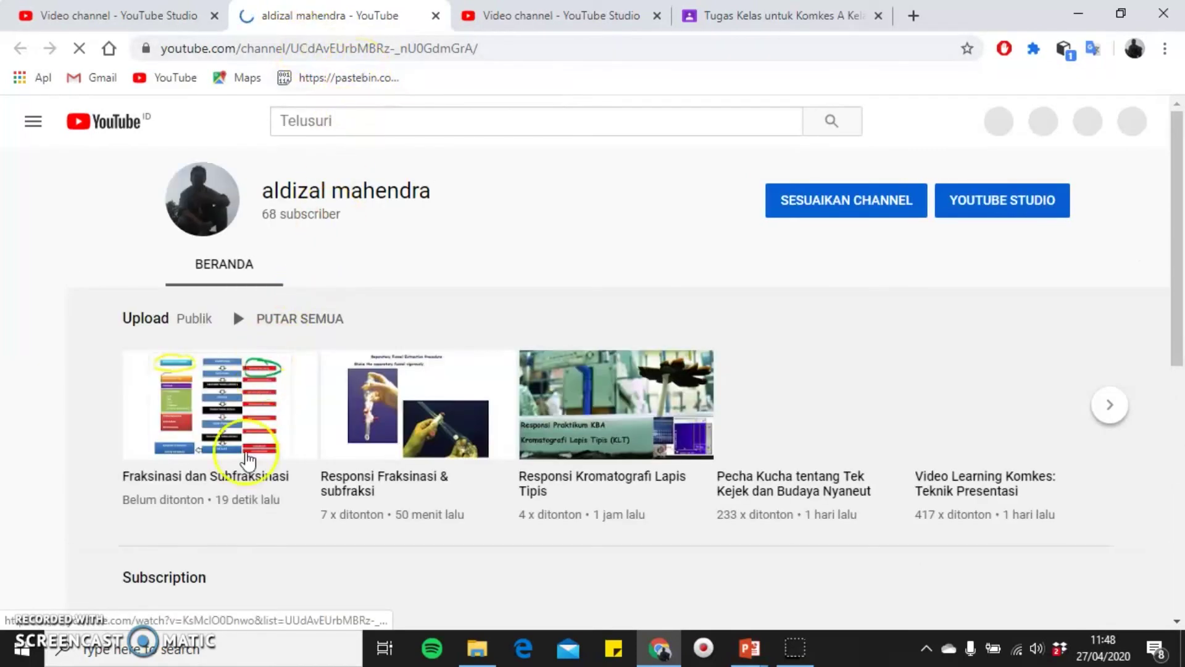
left_click(237, 477)
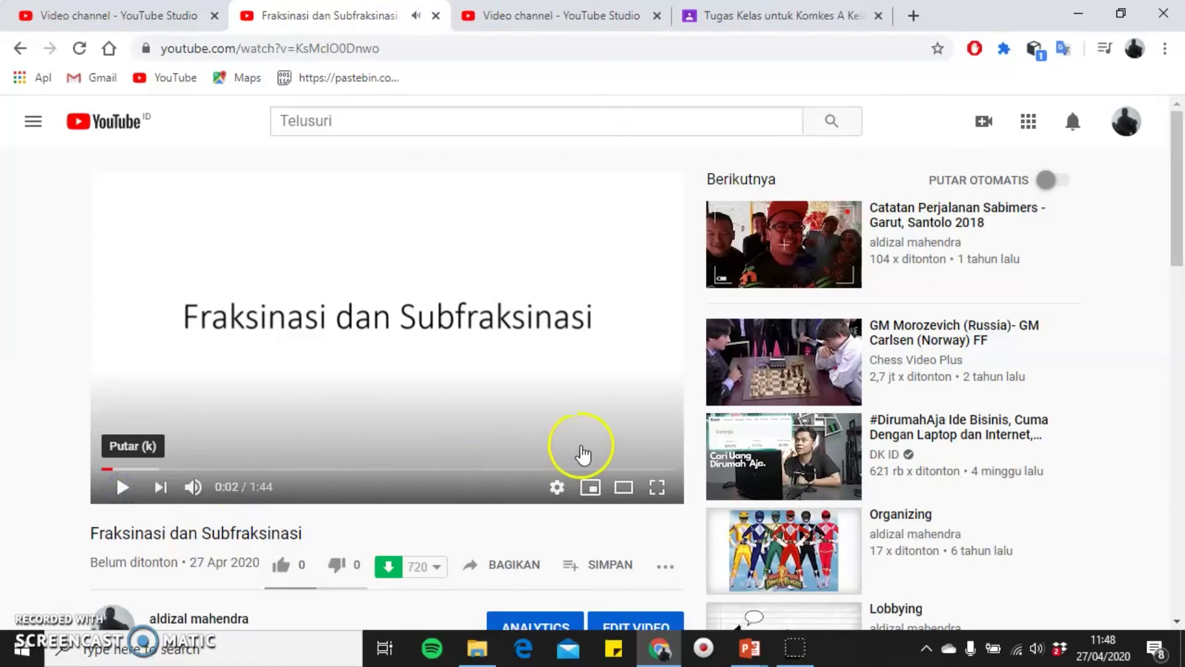
left_click(558, 491)
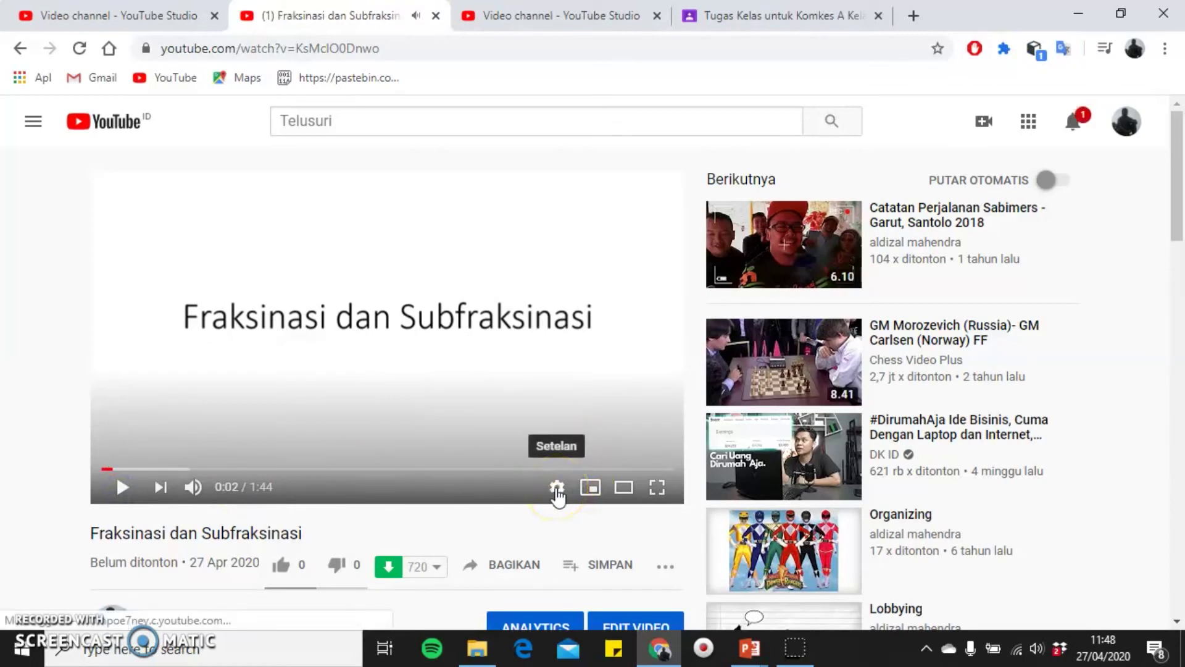
left_click(558, 491)
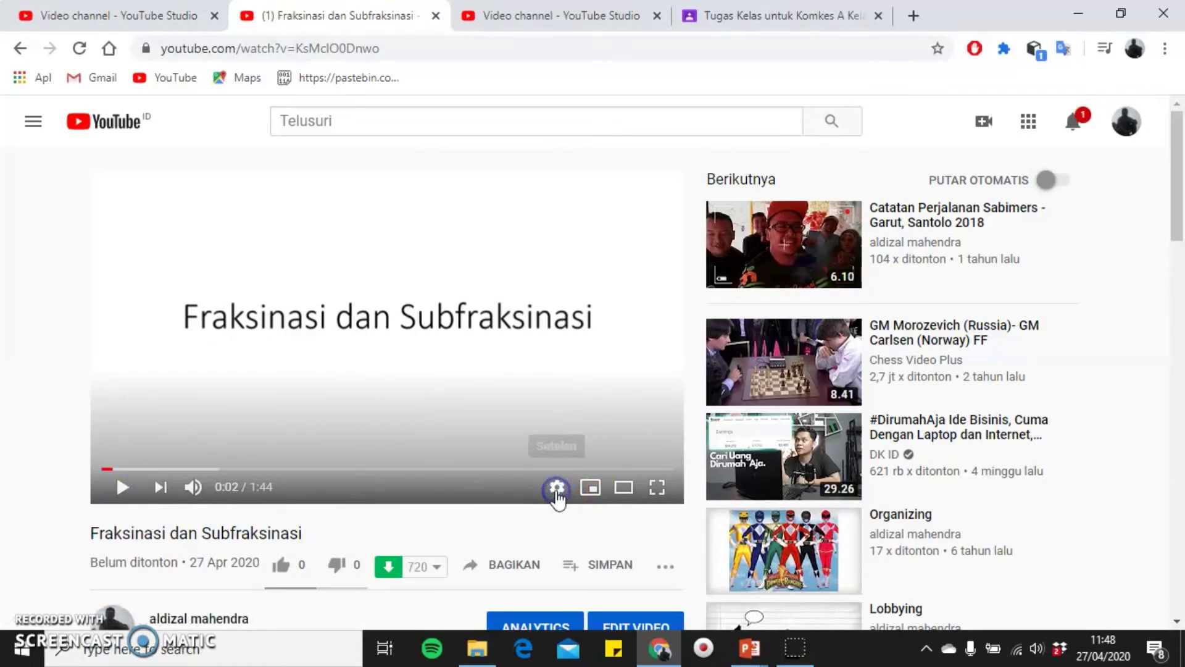
left_click(620, 432)
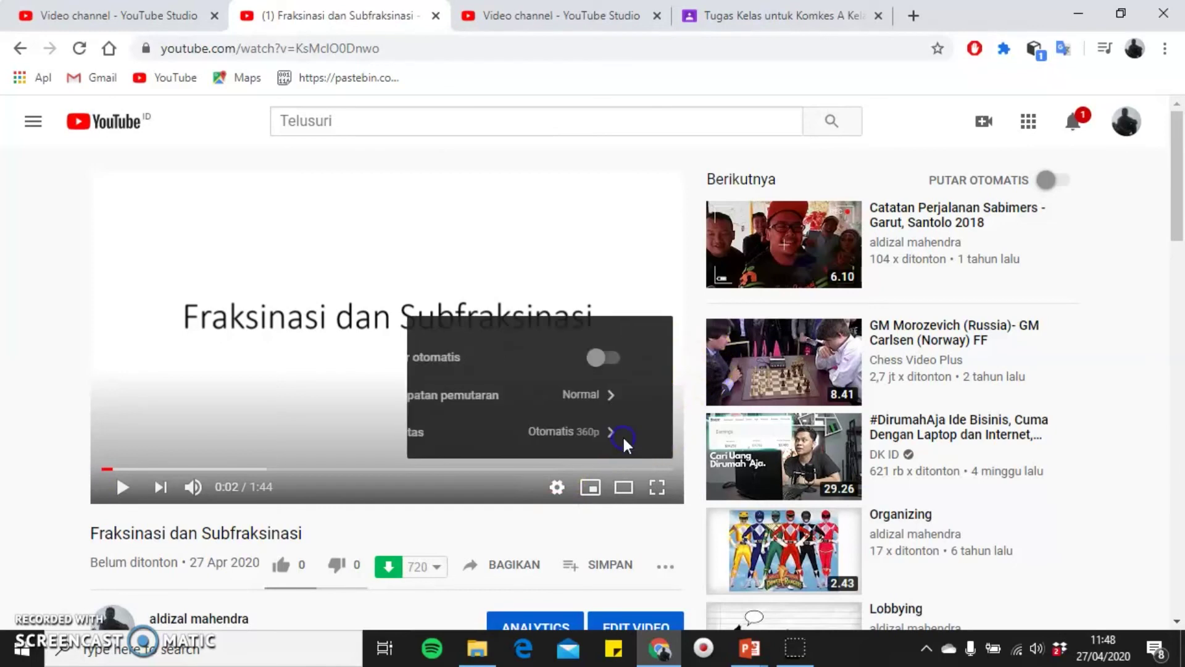
scroll(591, 395, "down", 2)
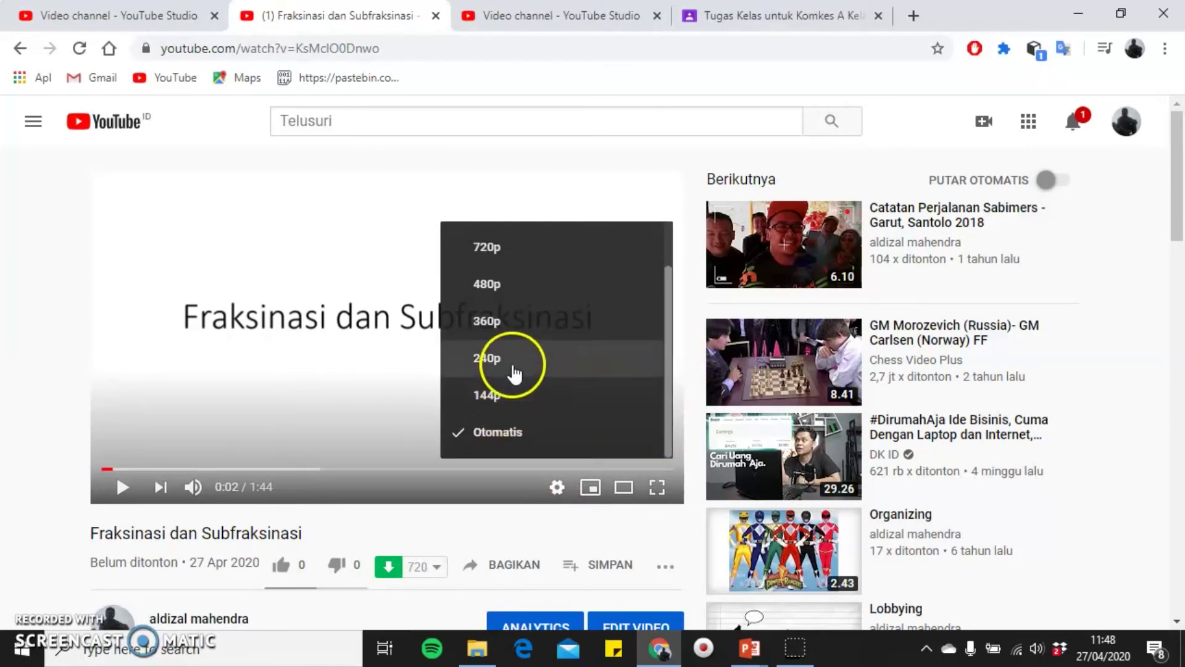
scroll(524, 301, "up", 2)
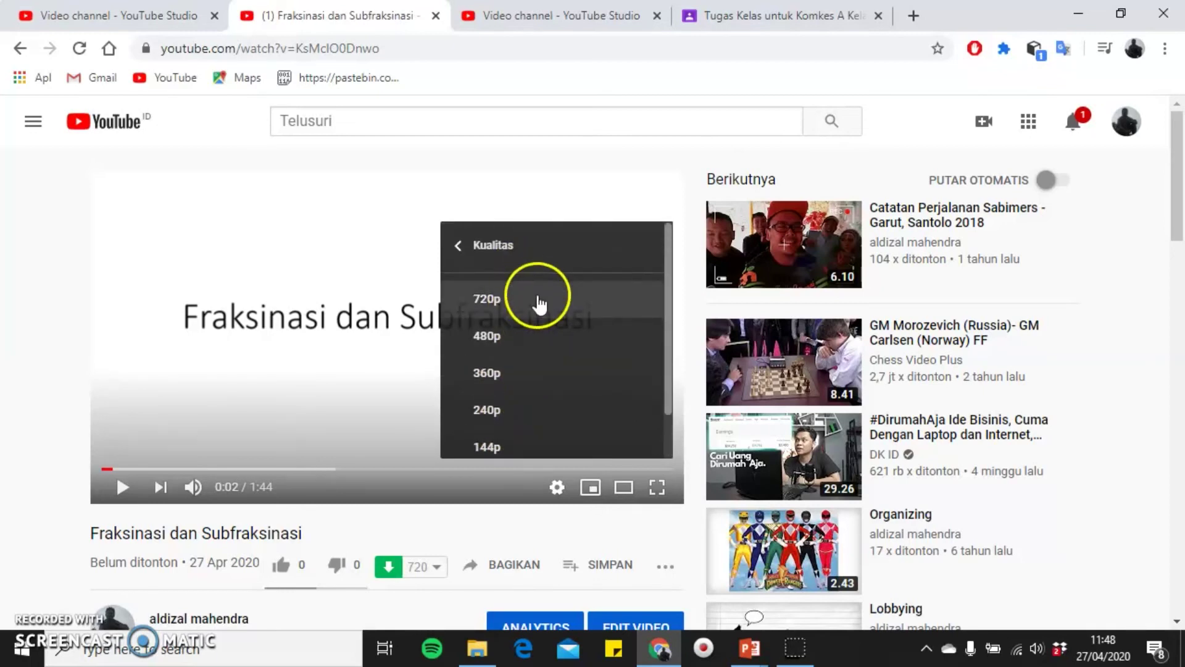
scroll(530, 370, "down", 2)
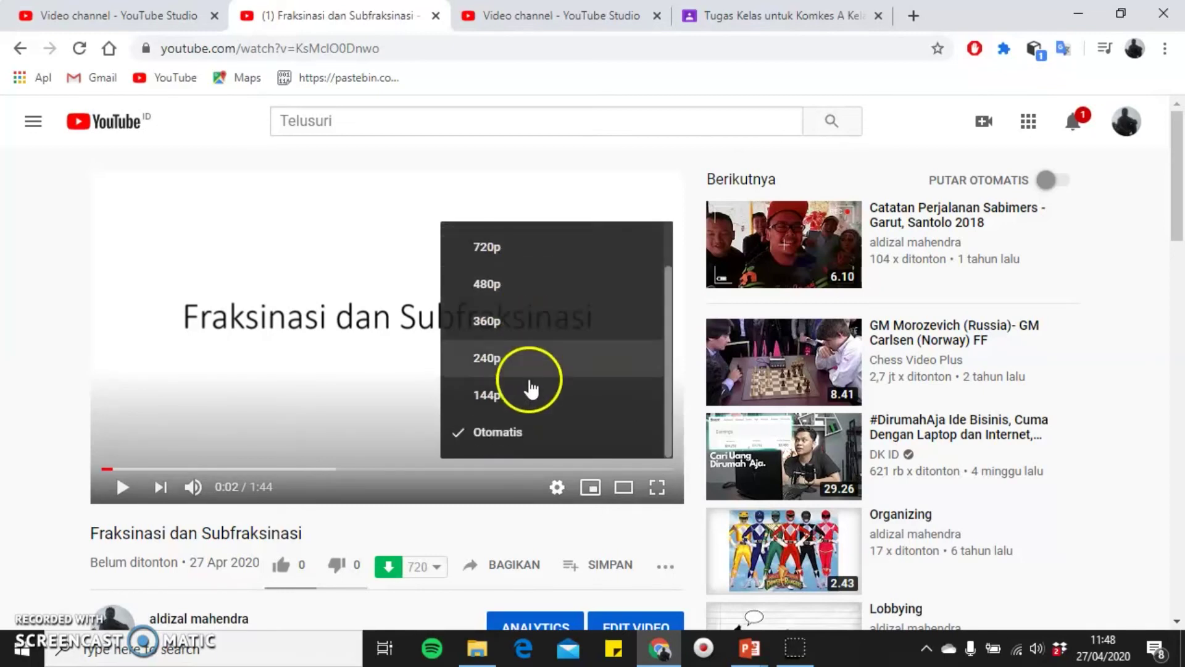
left_click(558, 492)
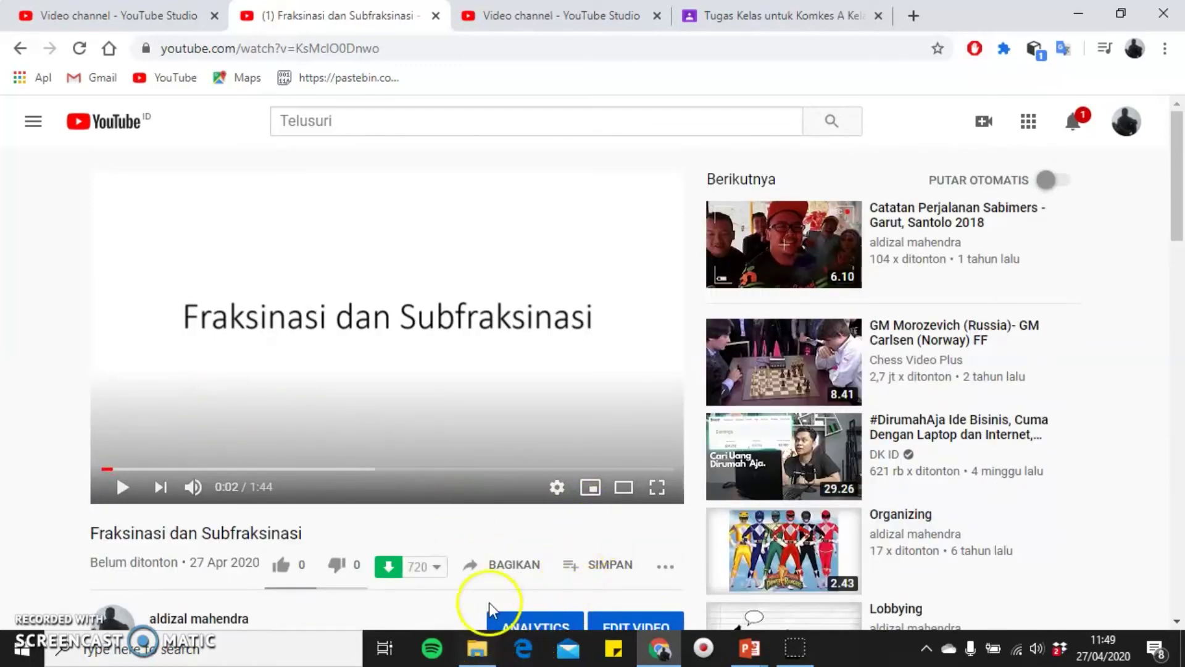
- Open menghitung kuota youtube.xlsx from the Documents folder in Excel
left_click(479, 648)
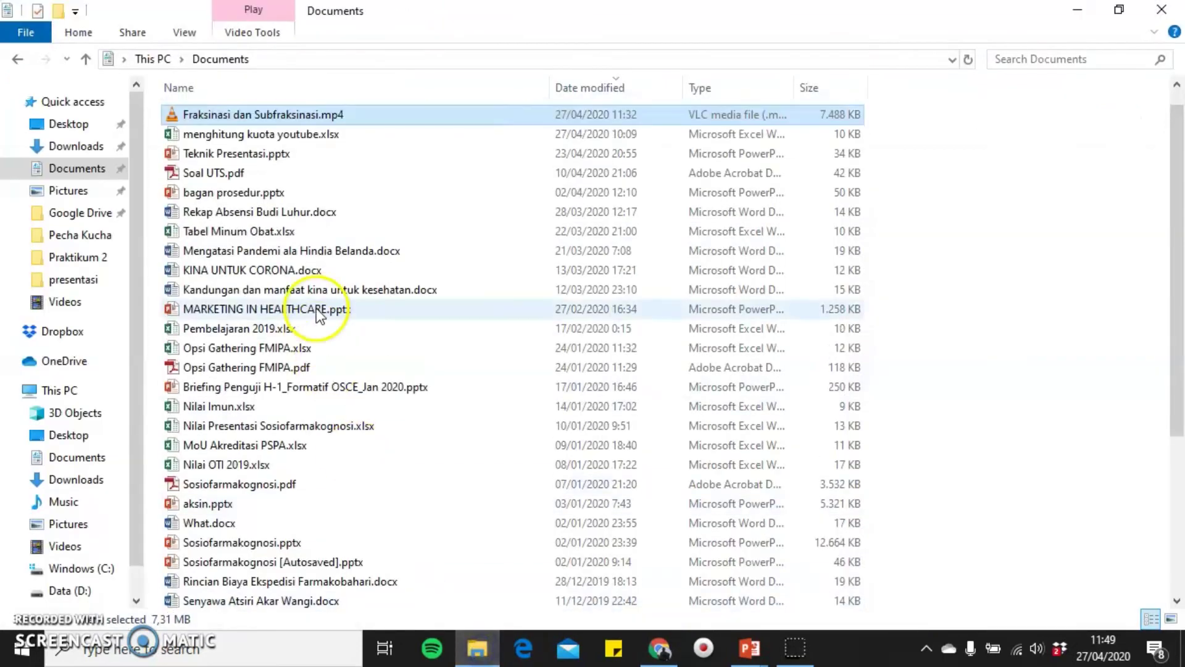
left_click(247, 139)
left_click(246, 140)
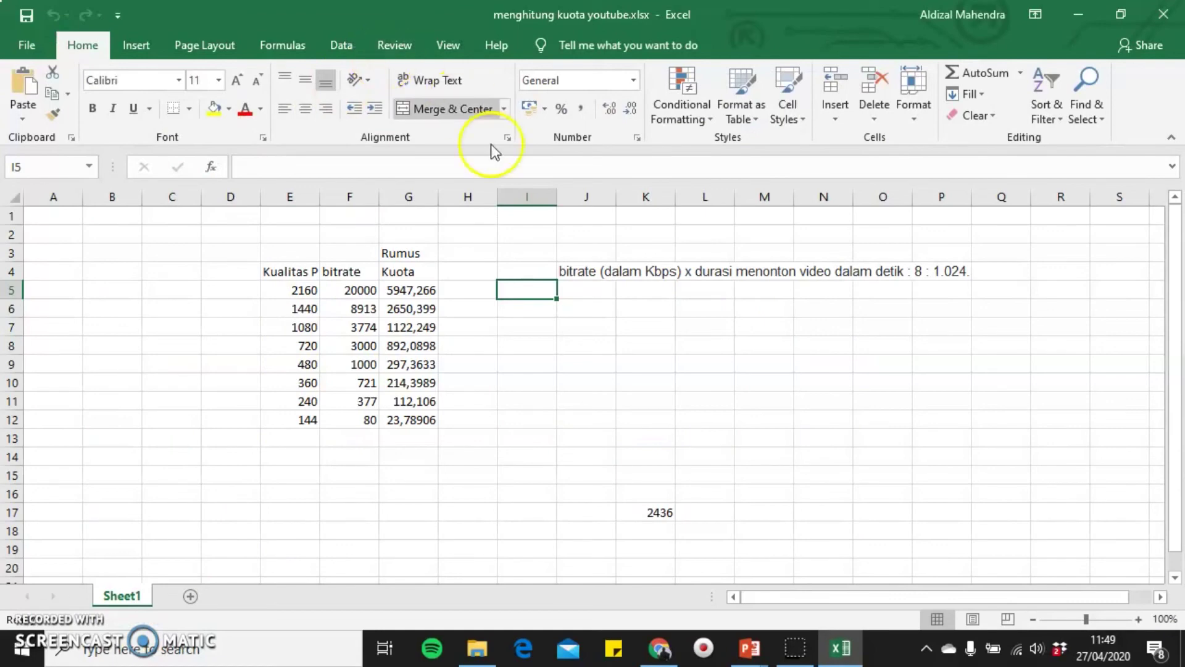
scroll(550, 545, "down", 1)
scroll(699, 580, "up", 1)
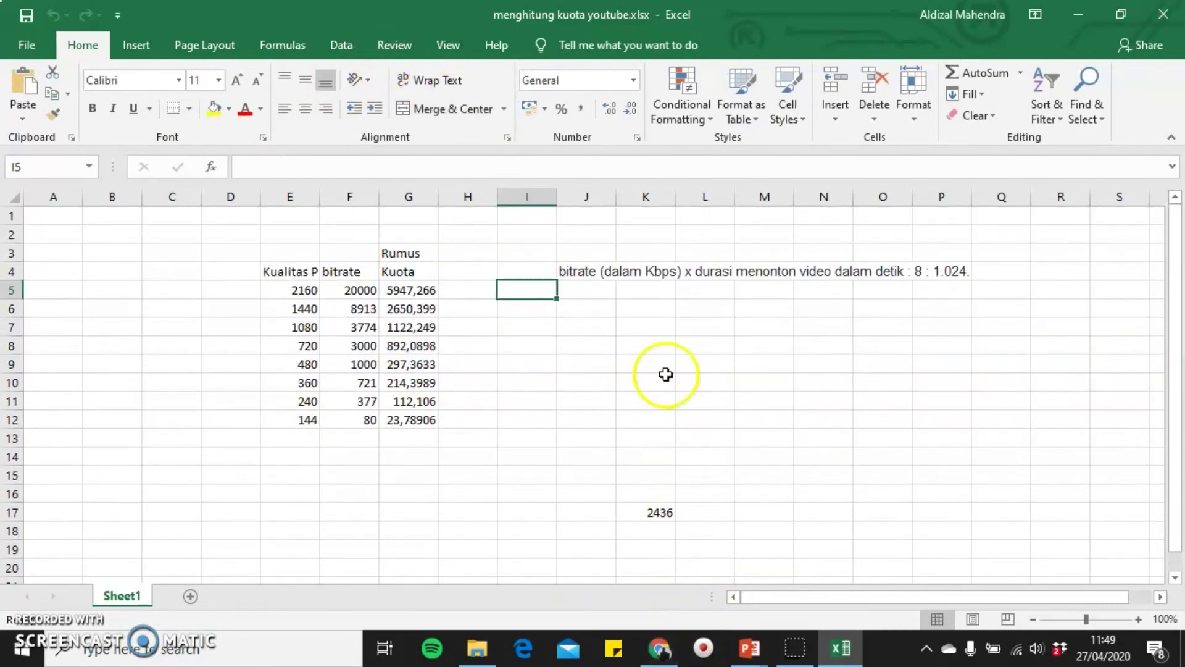
left_click(588, 272)
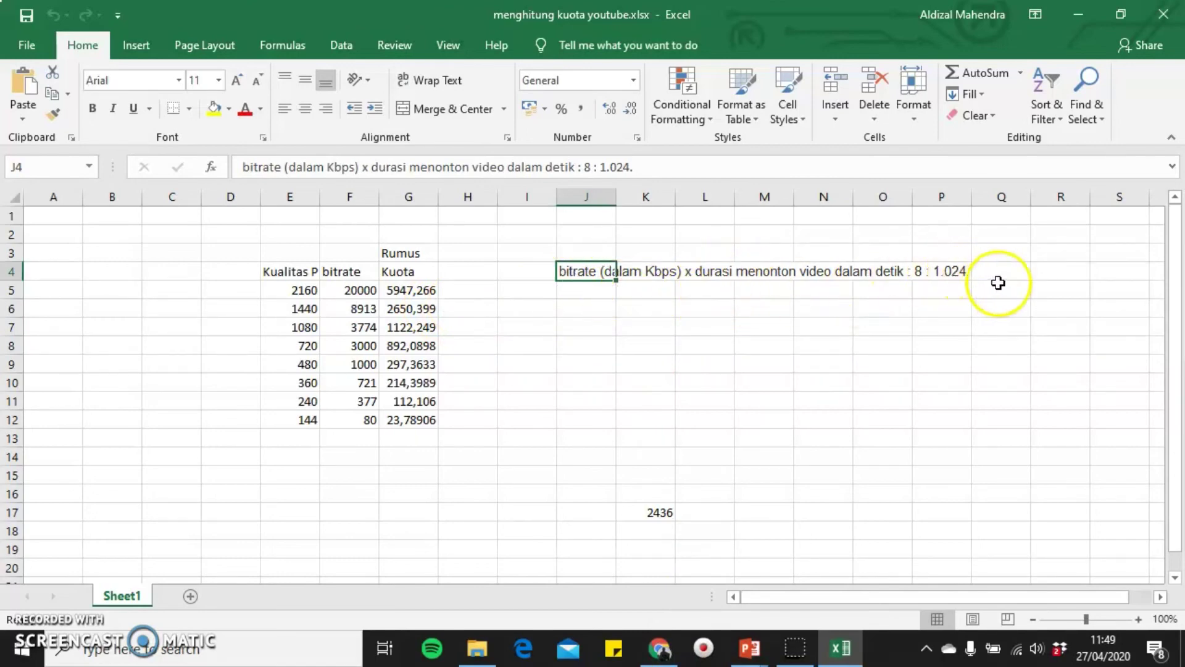
left_click(577, 347)
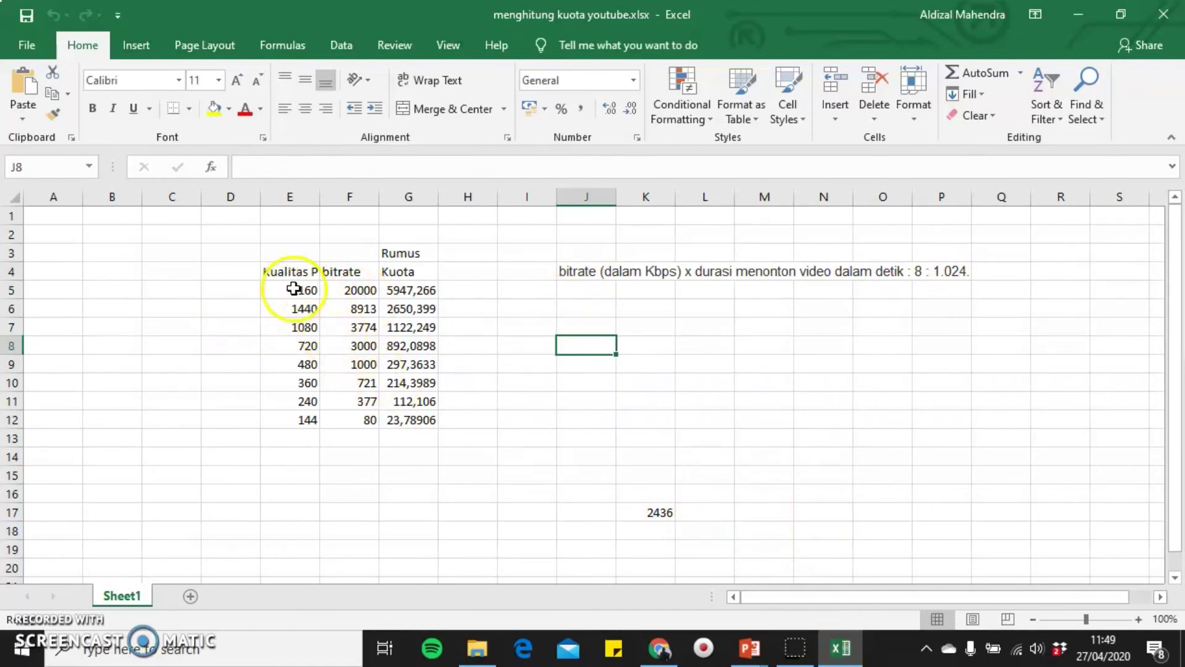
left_click(304, 345)
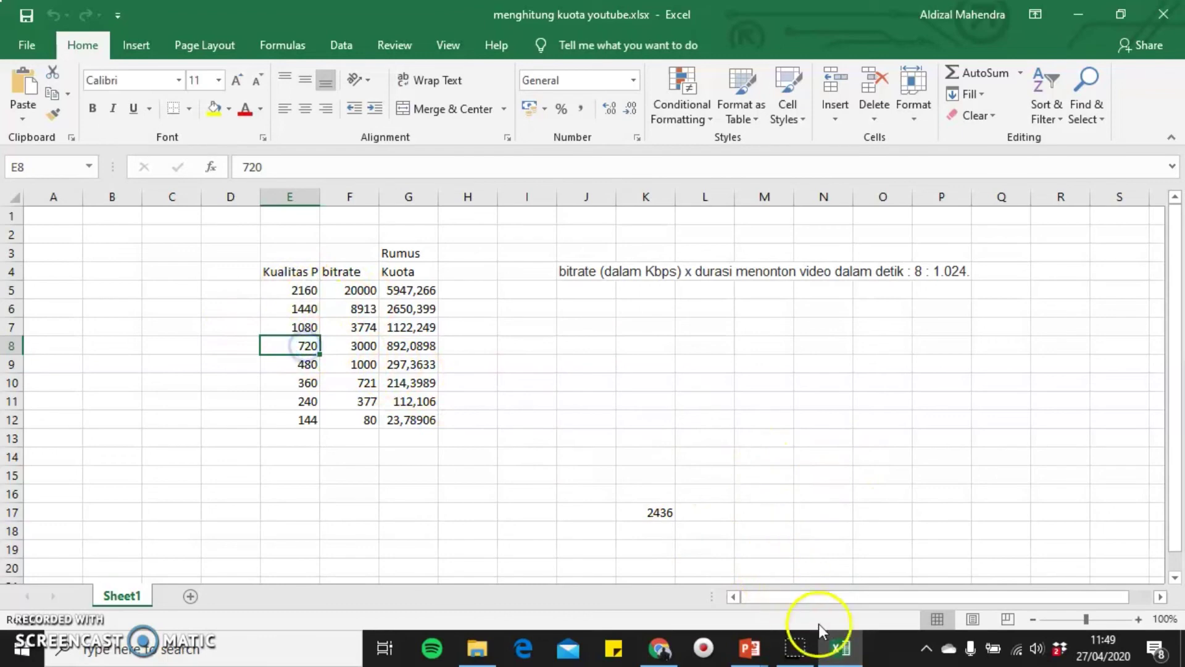
left_click(660, 648)
left_click(557, 487)
left_click(568, 435)
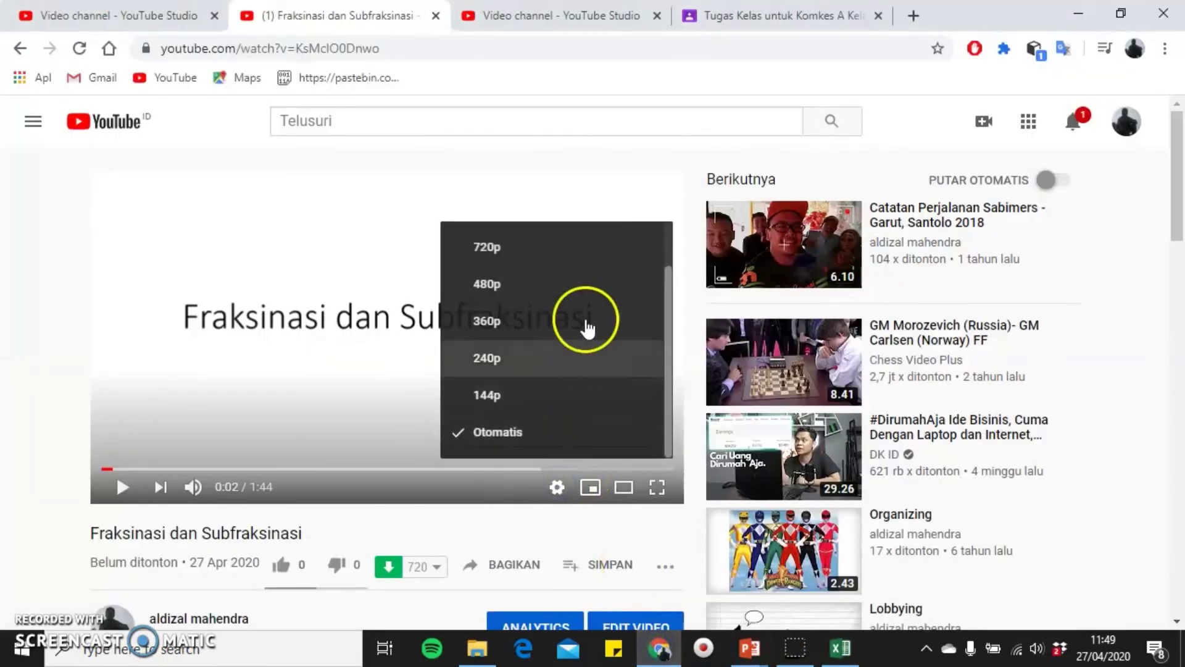
left_click(840, 648)
left_click(357, 358)
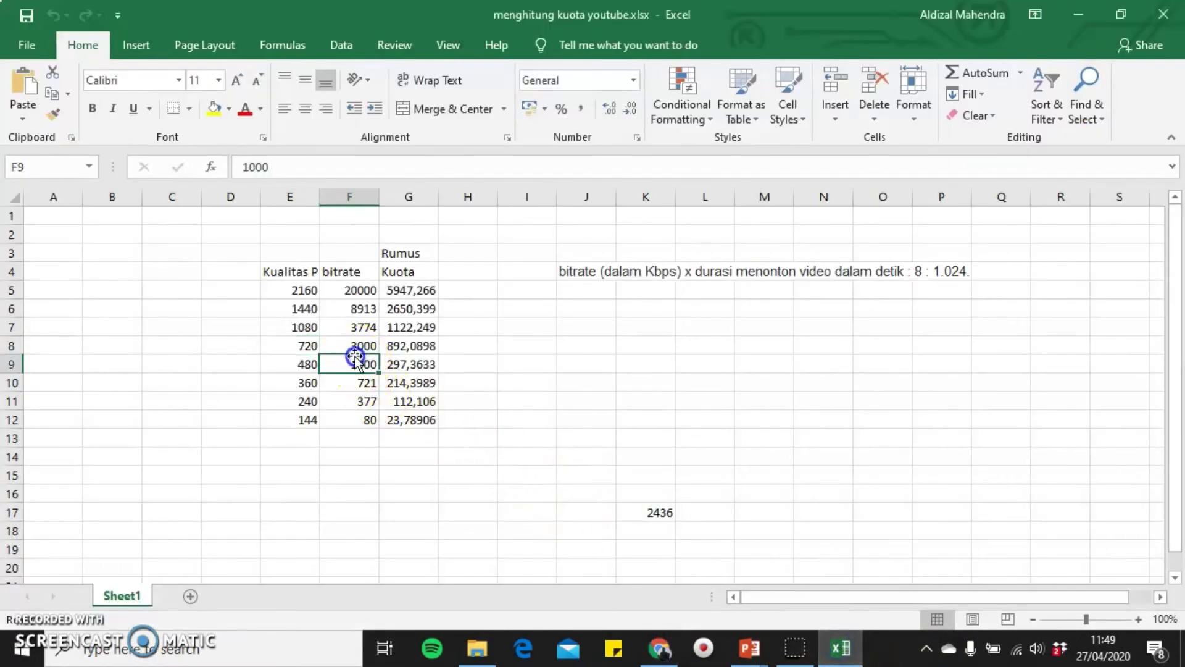
left_click(369, 343)
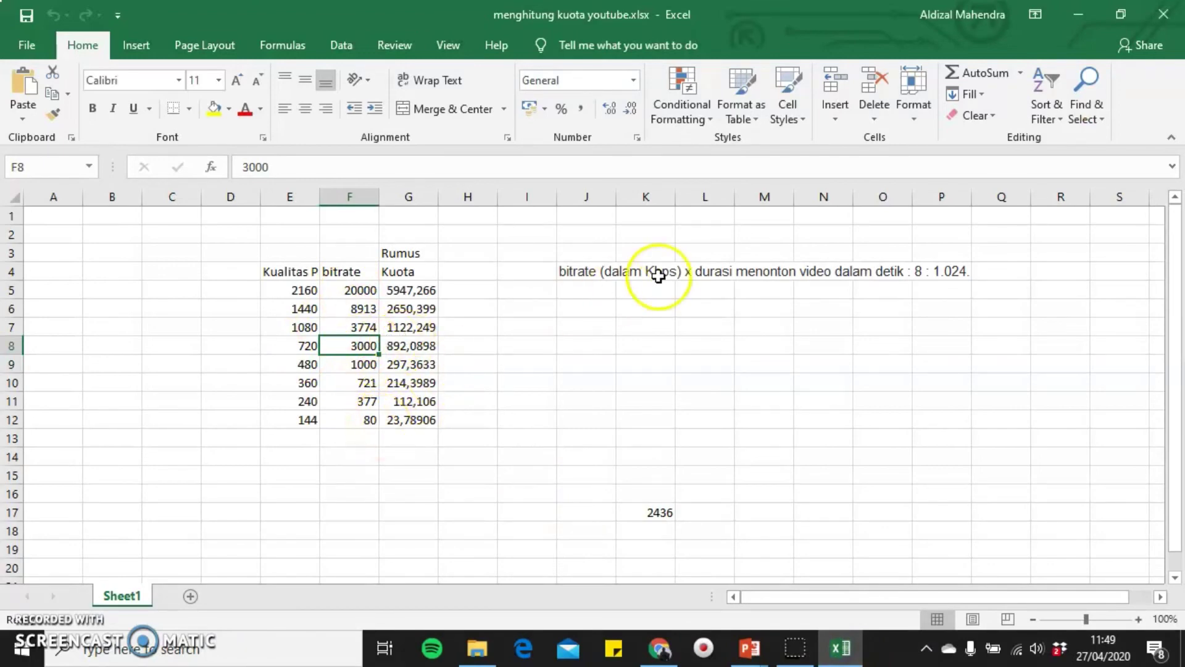
left_click(552, 475)
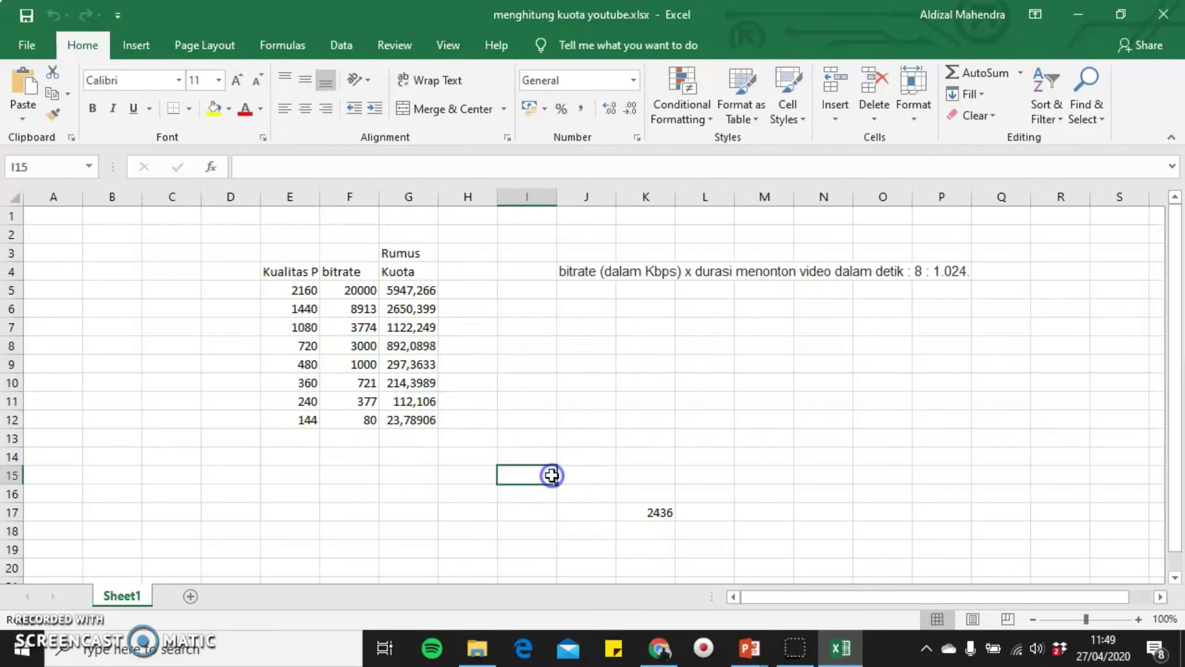
- Check the video length and enter 104 as the duration in I15
key("alt+Tab")
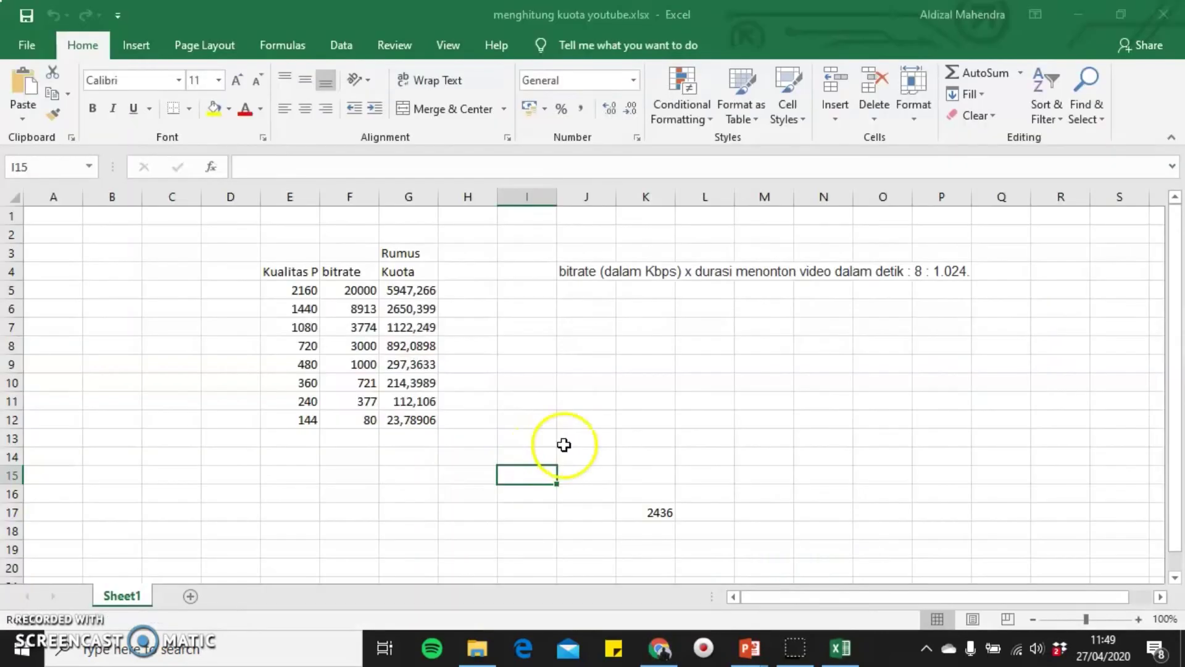
key("alt+Tab")
type("04")
key("Return")
key("ctrl+z")
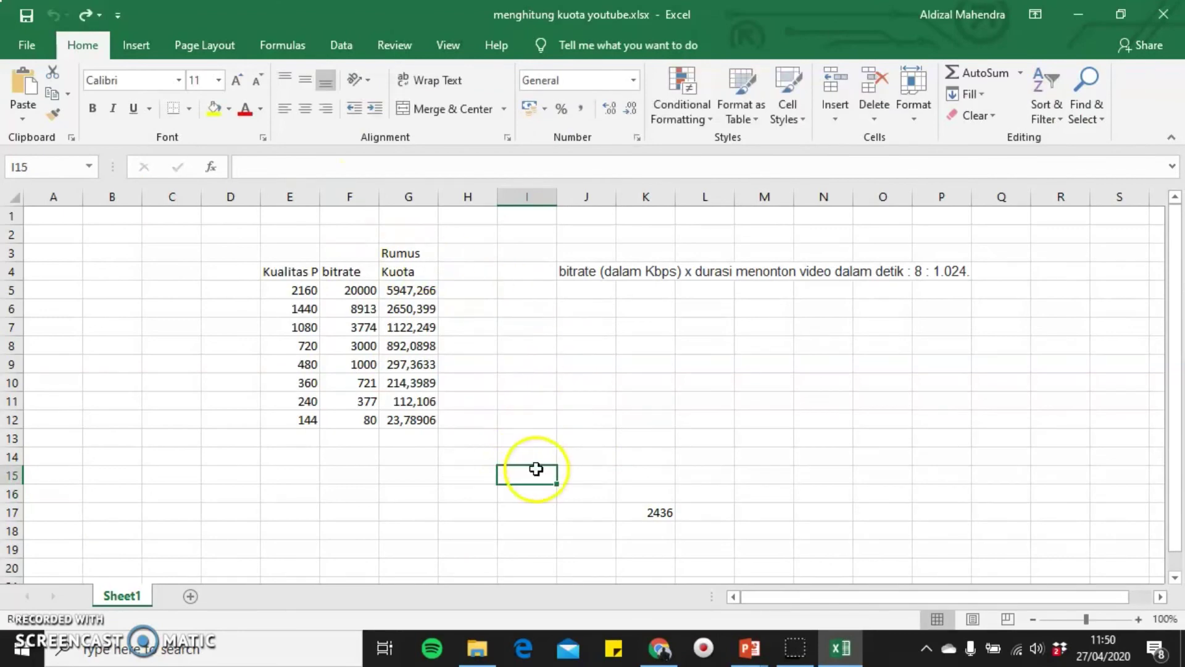
type("104")
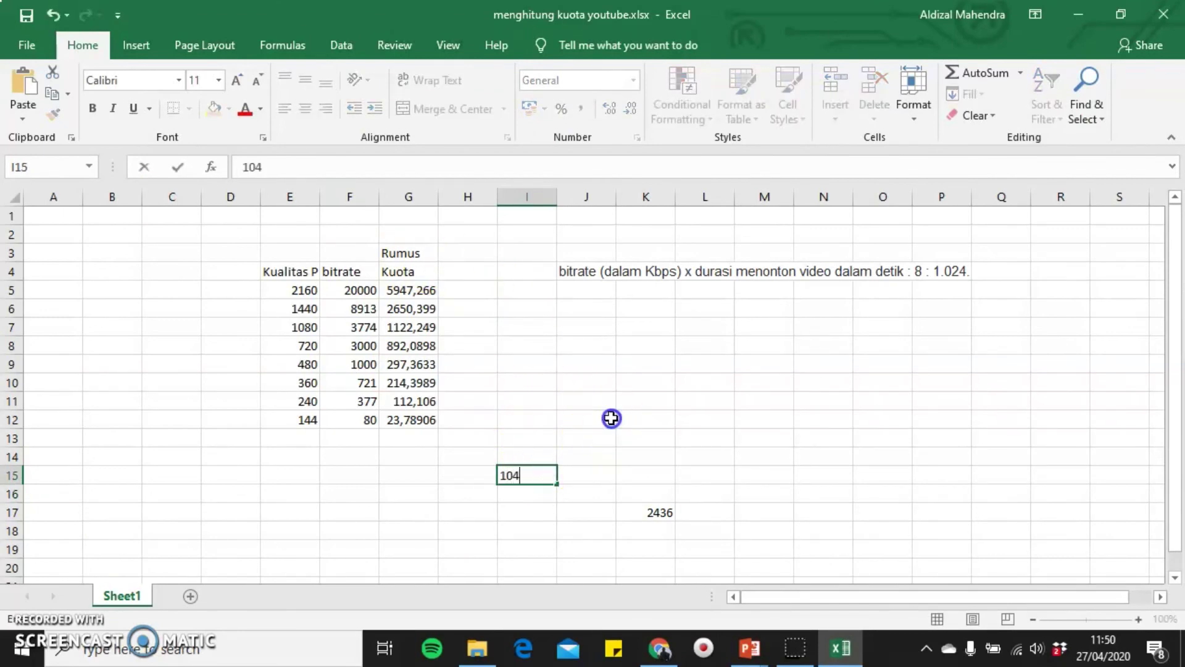
left_click(611, 418)
key("ctrl+z")
left_click(543, 472)
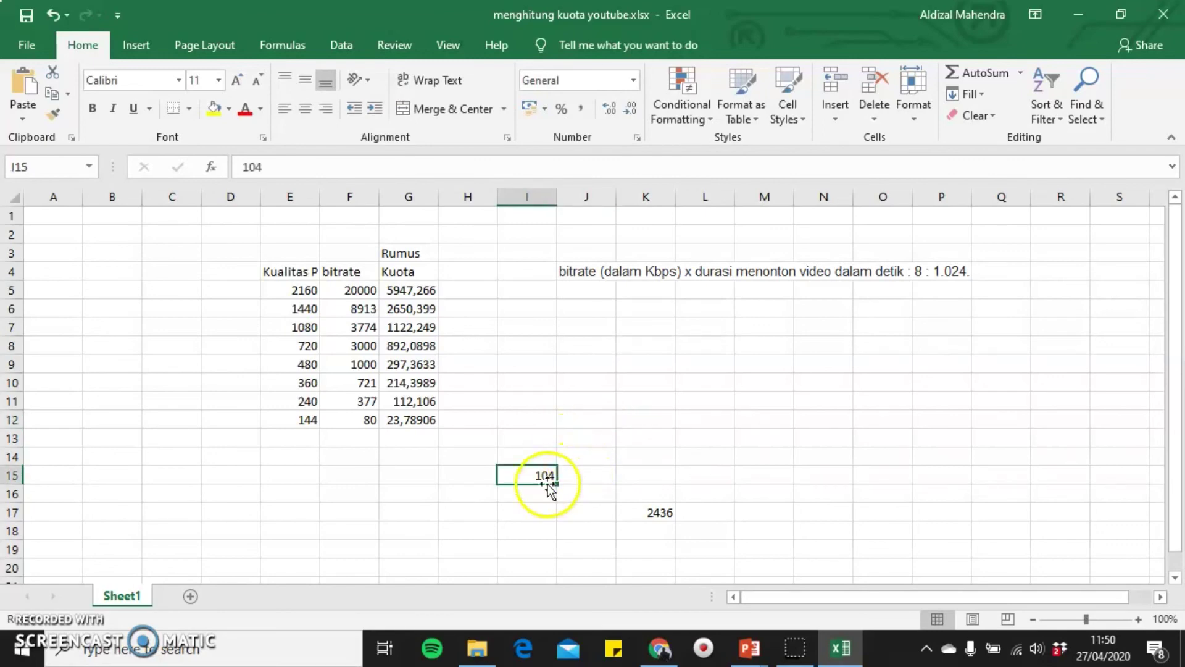
- Change G5 to =(104*F5)/8/1024 and fill the formula down to G12
left_click(411, 289)
left_click(282, 167)
key("BackSpace")
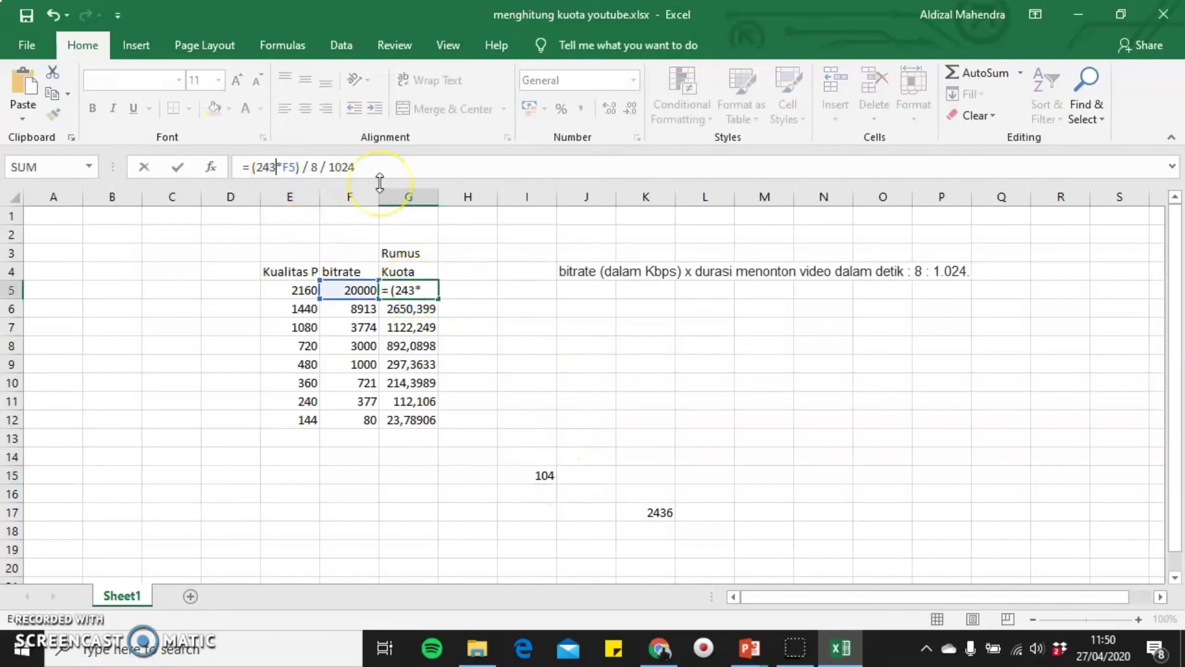
type("4")
key("Return")
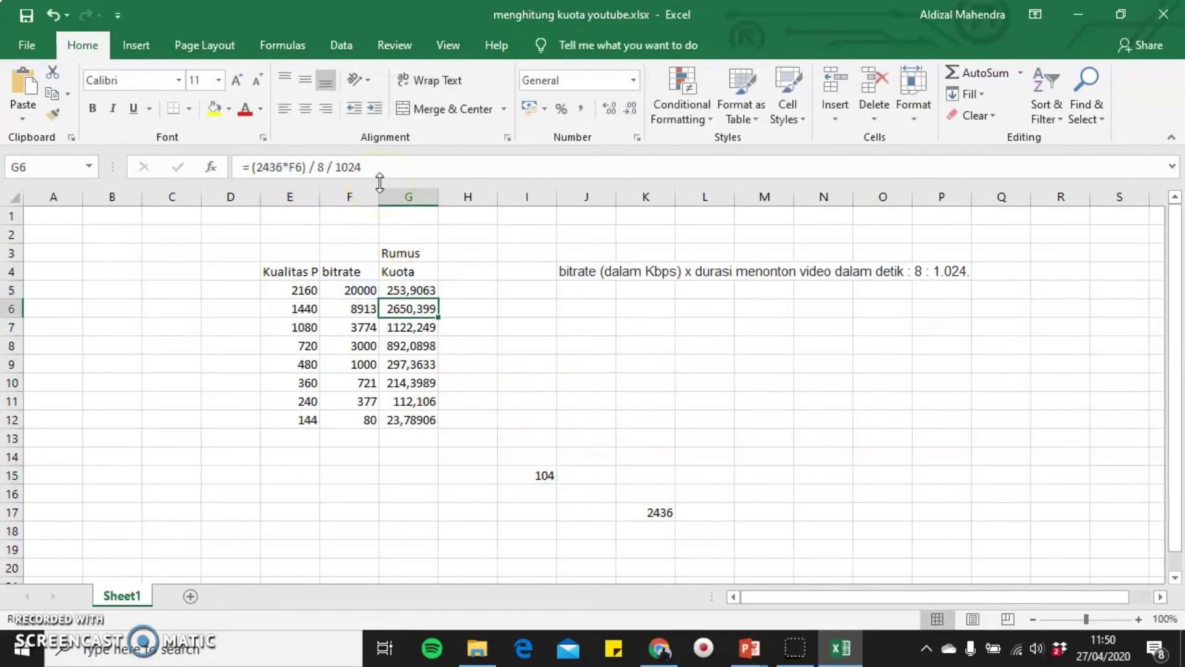
left_click(419, 284)
left_click_drag(440, 298, 426, 419)
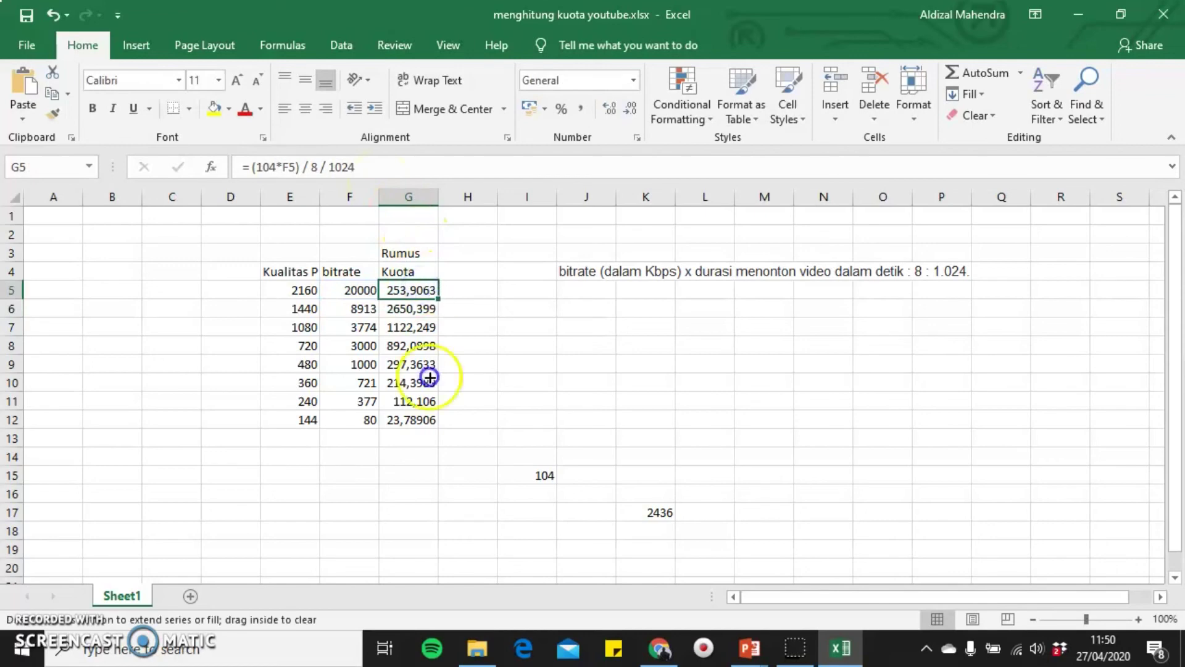
left_click(479, 341)
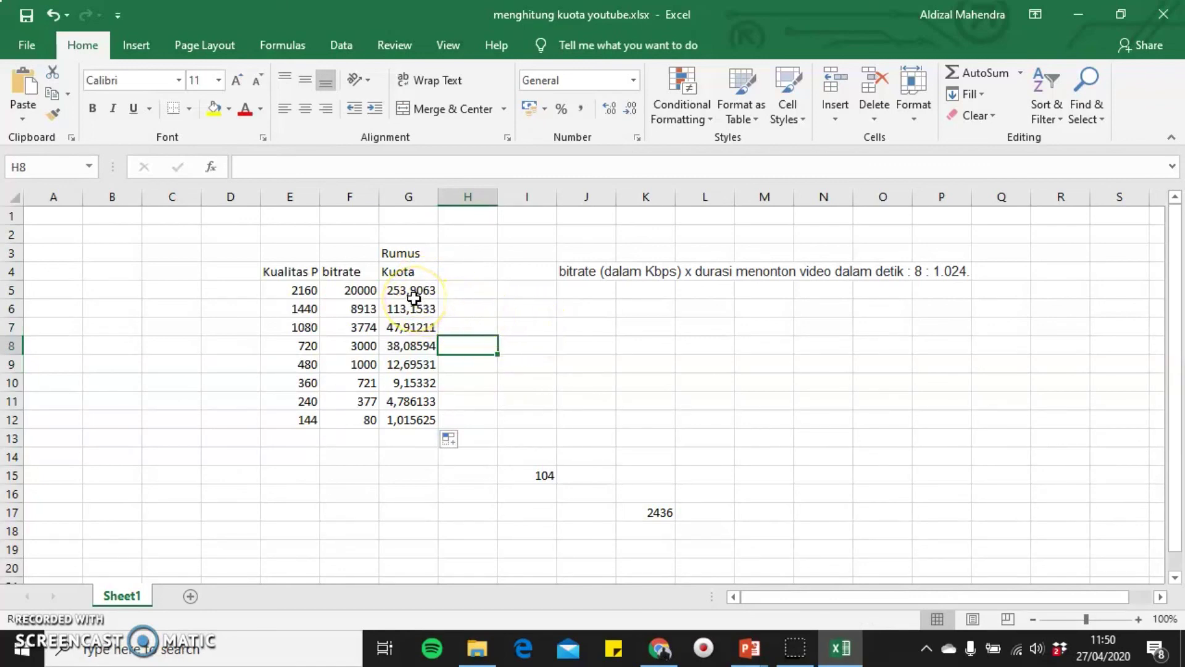
left_click(408, 344)
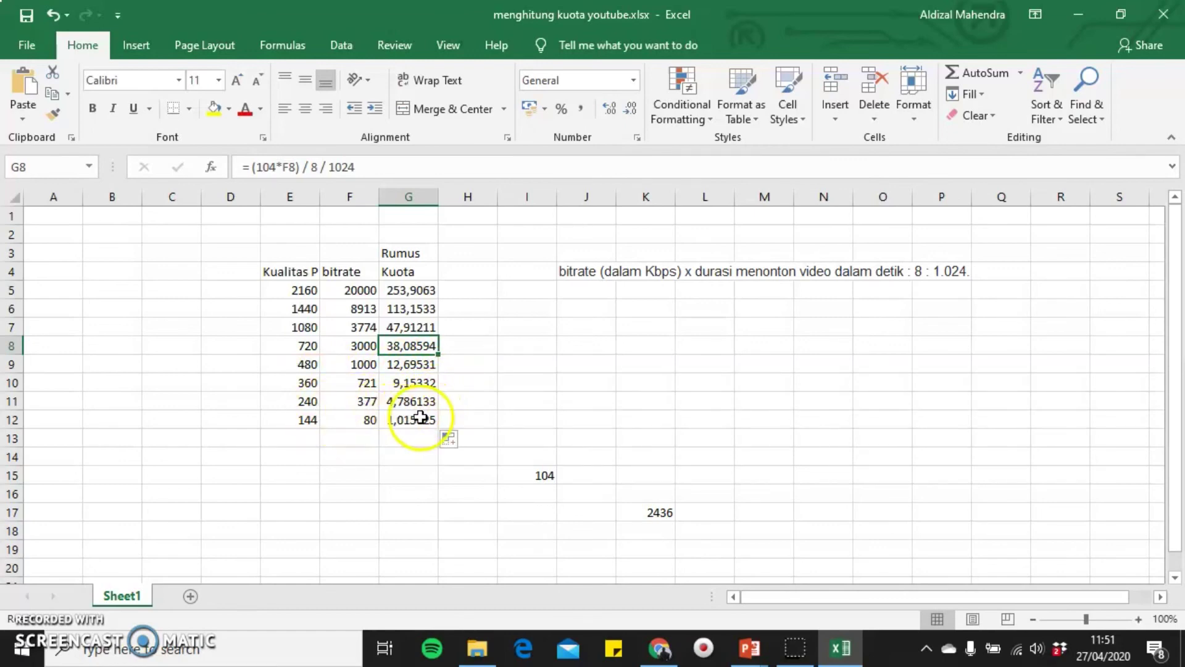
- Review the 104 duration in I15 and the 20000 bitrate for 2160p, then return to Chrome
left_click(522, 472)
left_click(521, 472)
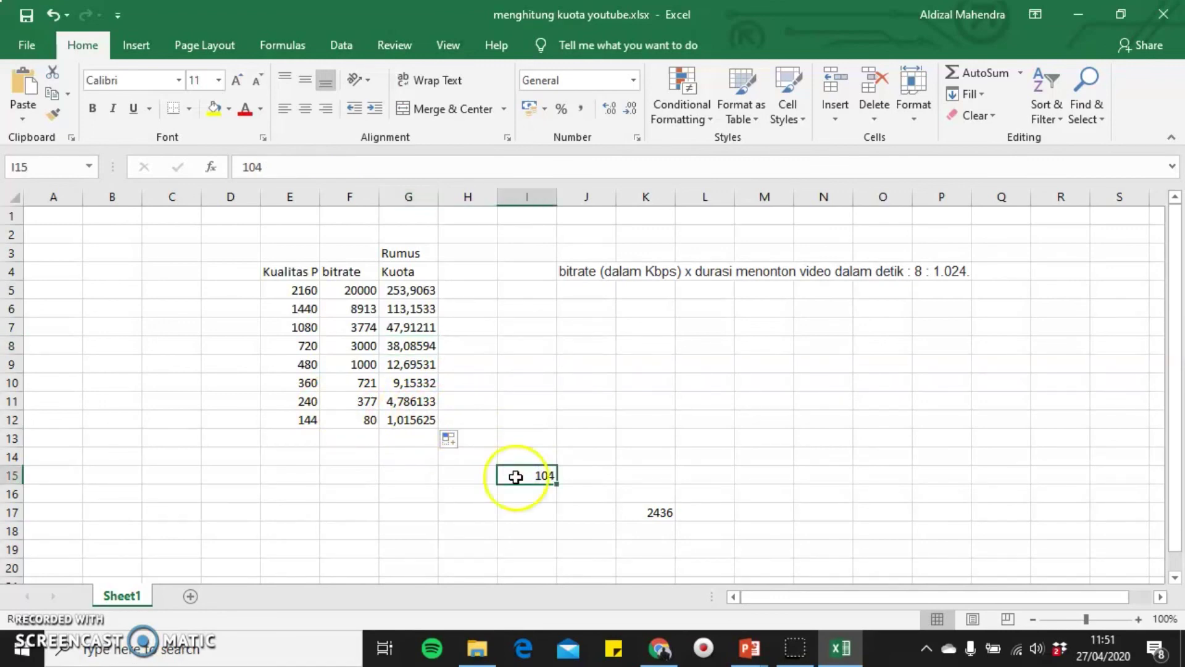
left_click(524, 442)
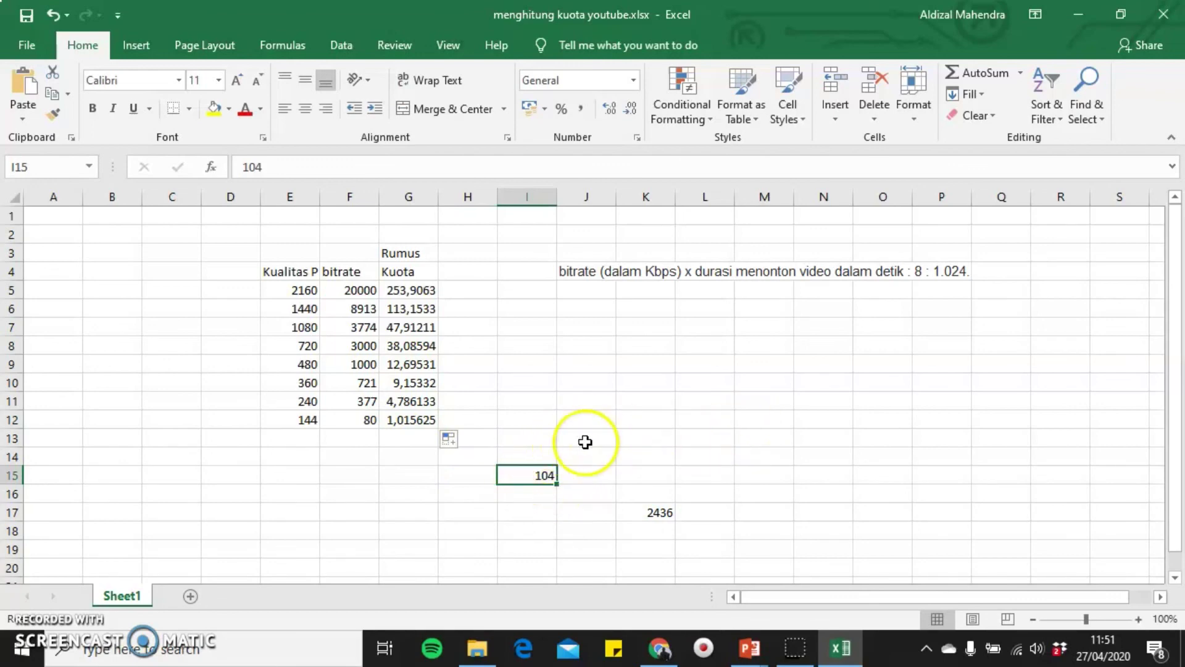
left_click(375, 289)
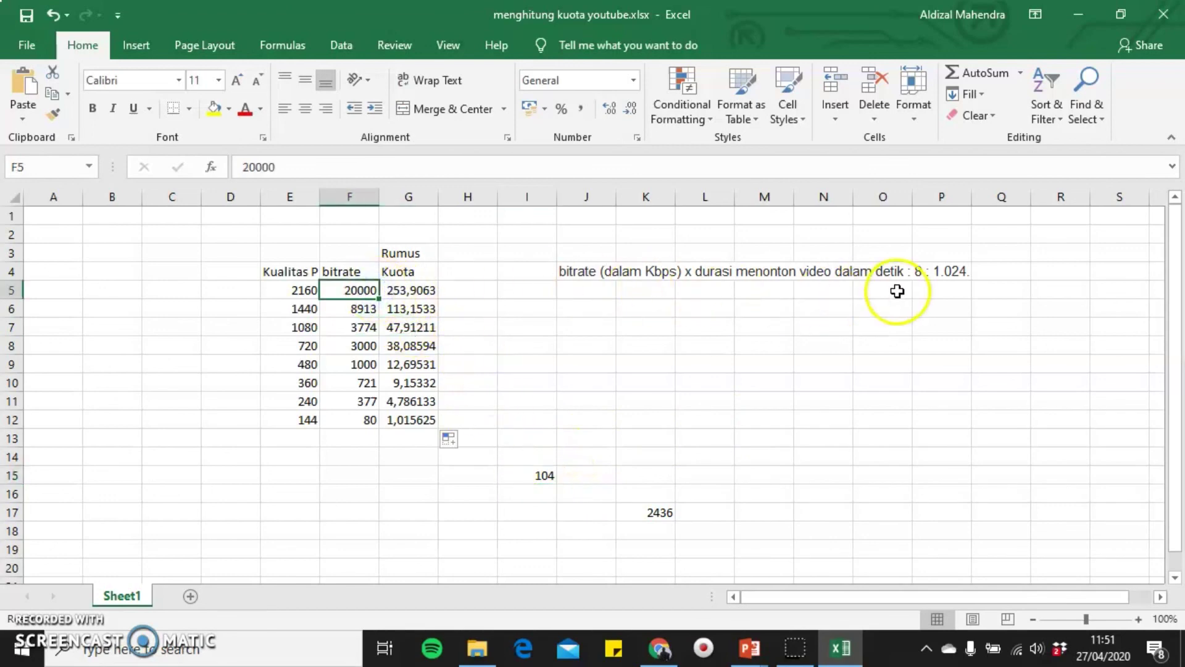
left_click(653, 642)
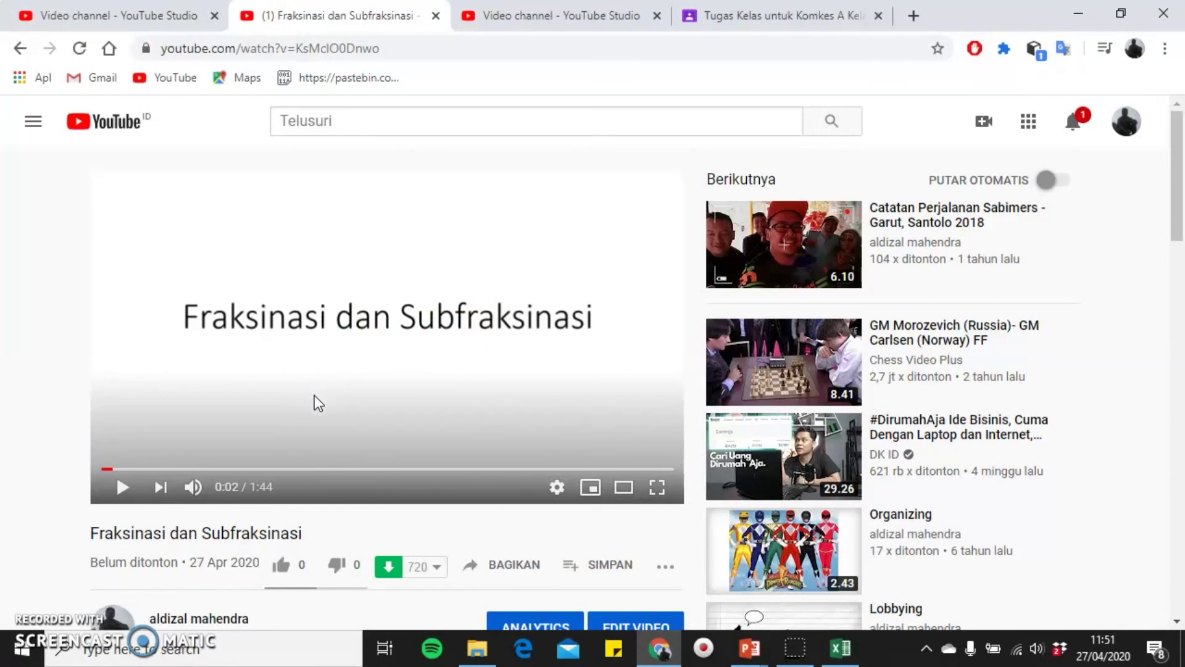
- Check the player settings menu, then show the Presentation1 and Presentation2 window thumbnails
scroll(313, 398, "down", 2)
scroll(313, 399, "up", 2)
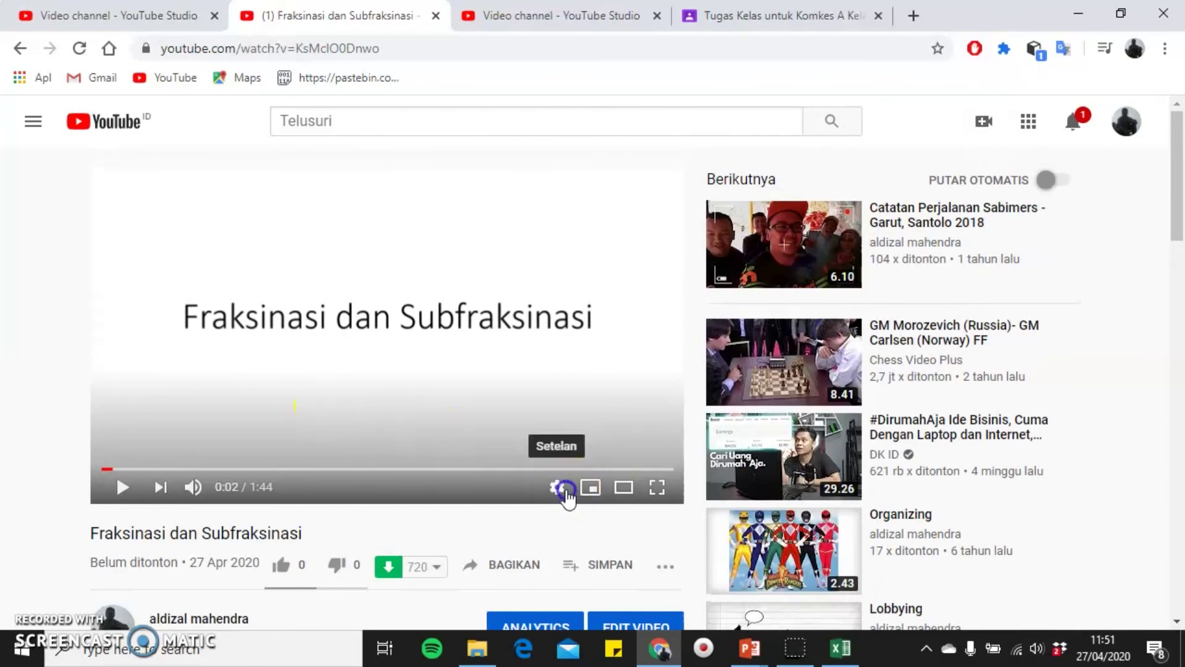
left_click(556, 487)
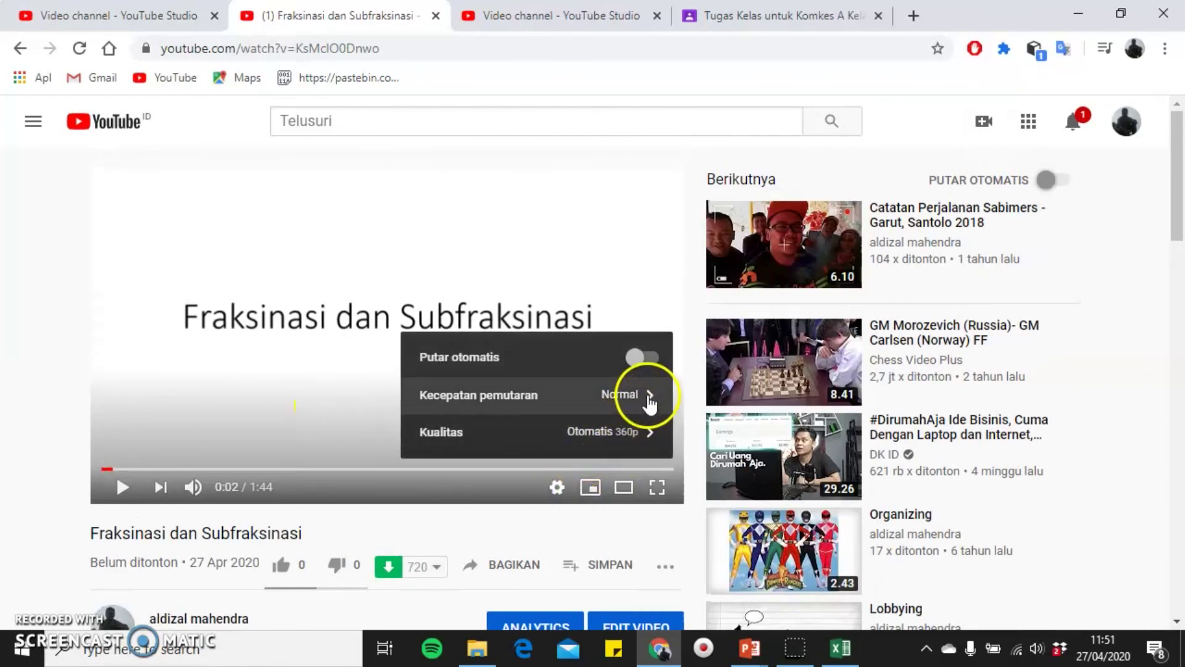
left_click(554, 491)
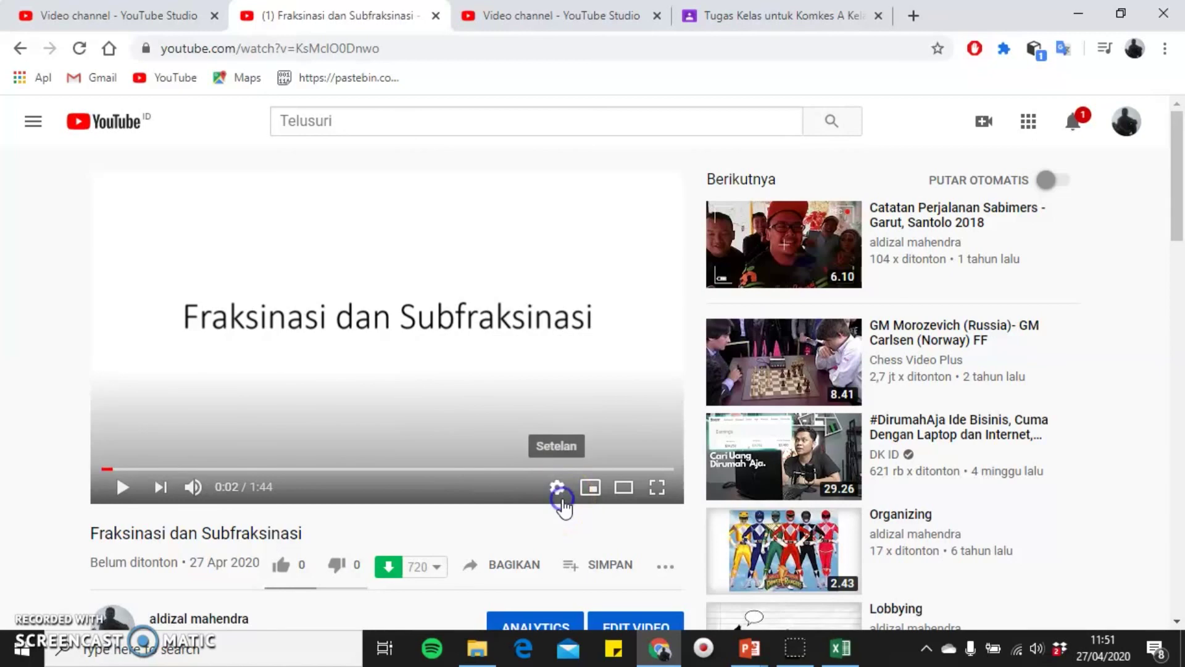
left_click(751, 649)
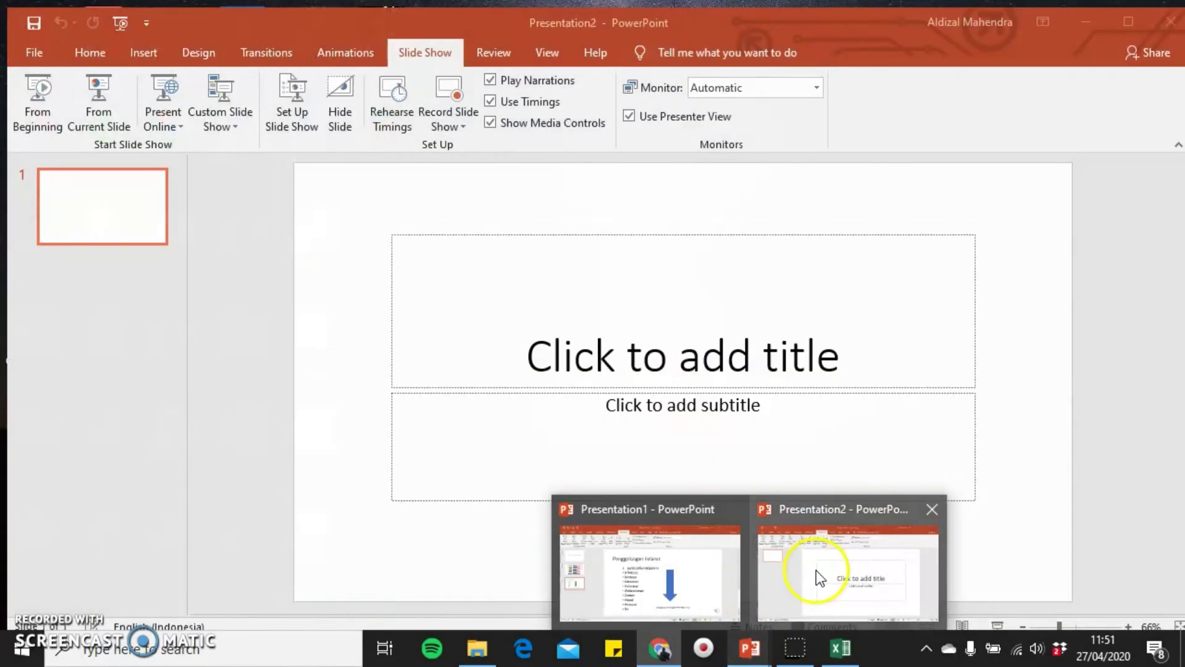
- Restore Presentation1 on its Penggolongan Pelarut slide, then show the PowerPoint thumbnails again
left_click(718, 565)
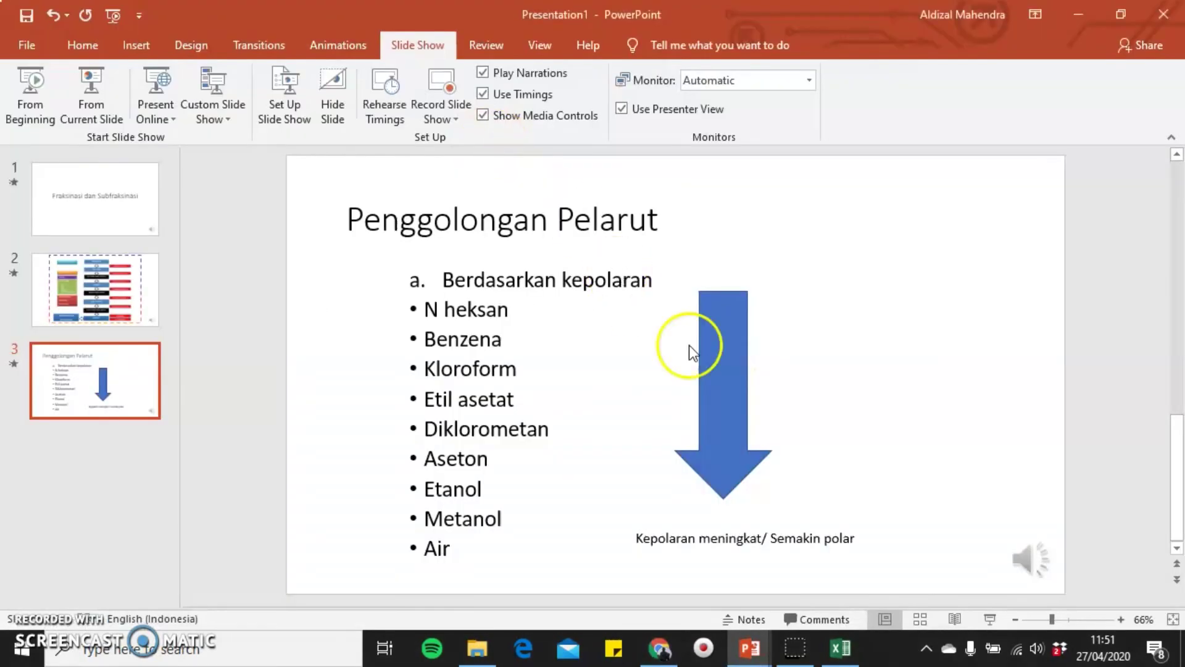
left_click(770, 659)
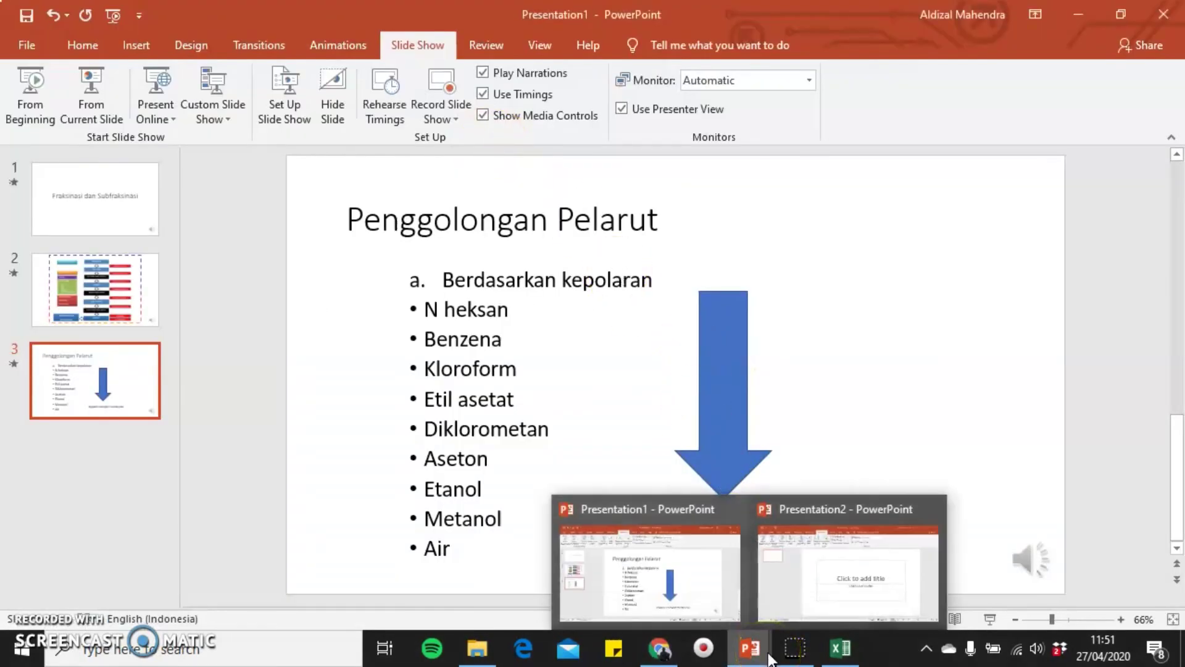